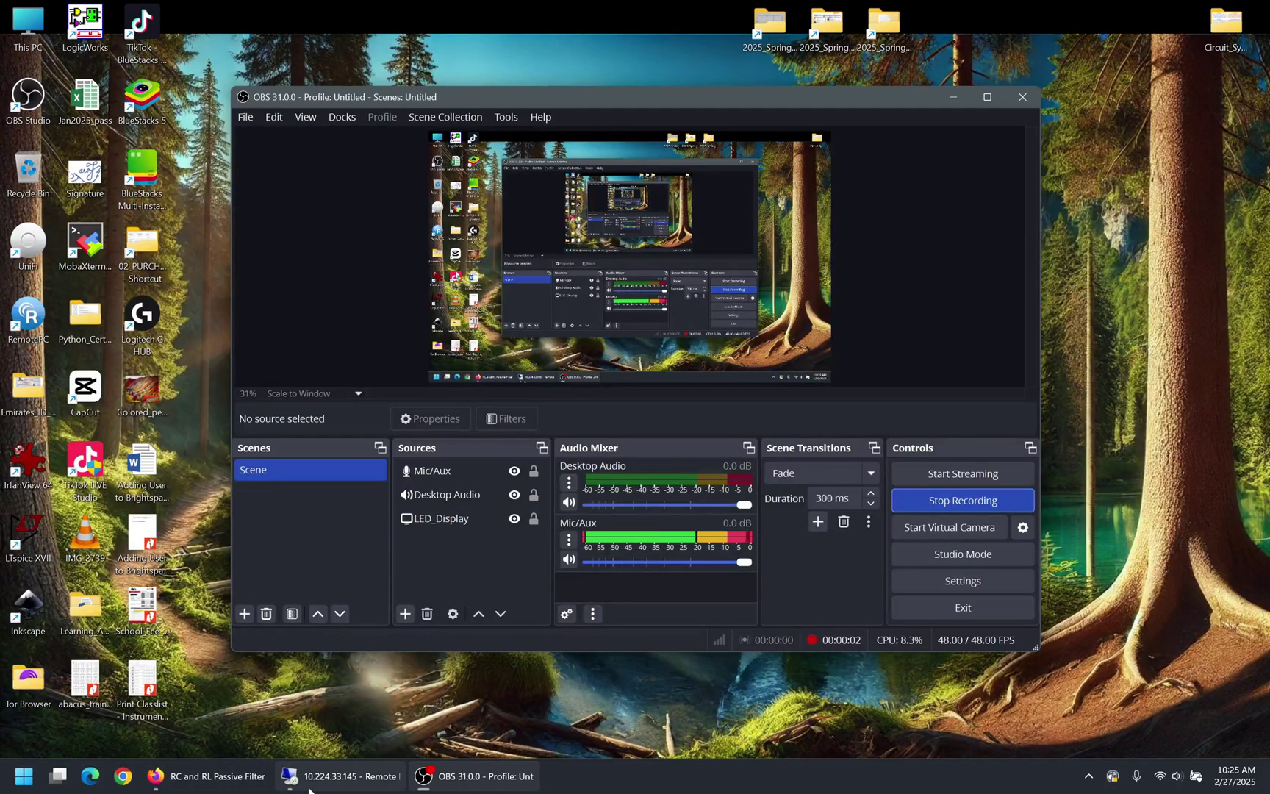
Review the RC low-pass filter values in the browser's DigiKey calculator, and return to the remote Virtuoso schematic session.
left_click(337, 784)
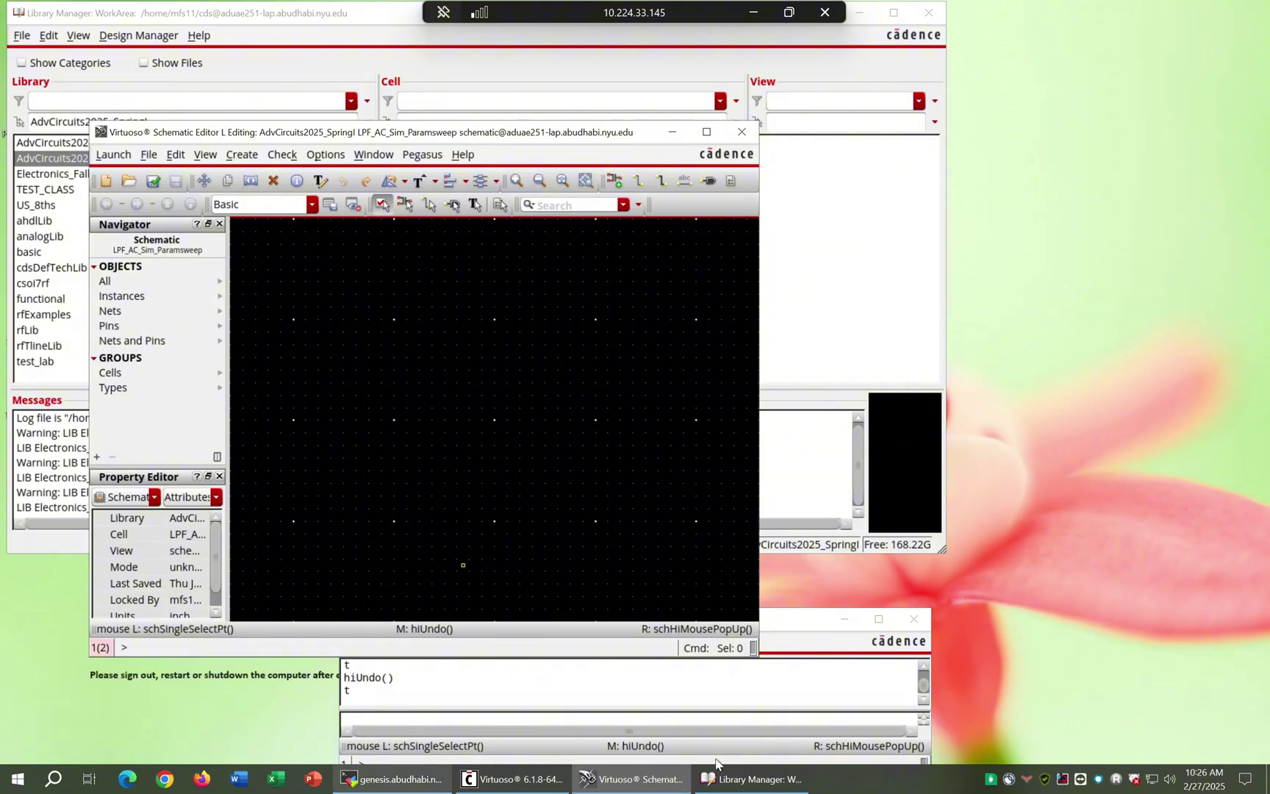
left_click(753, 13)
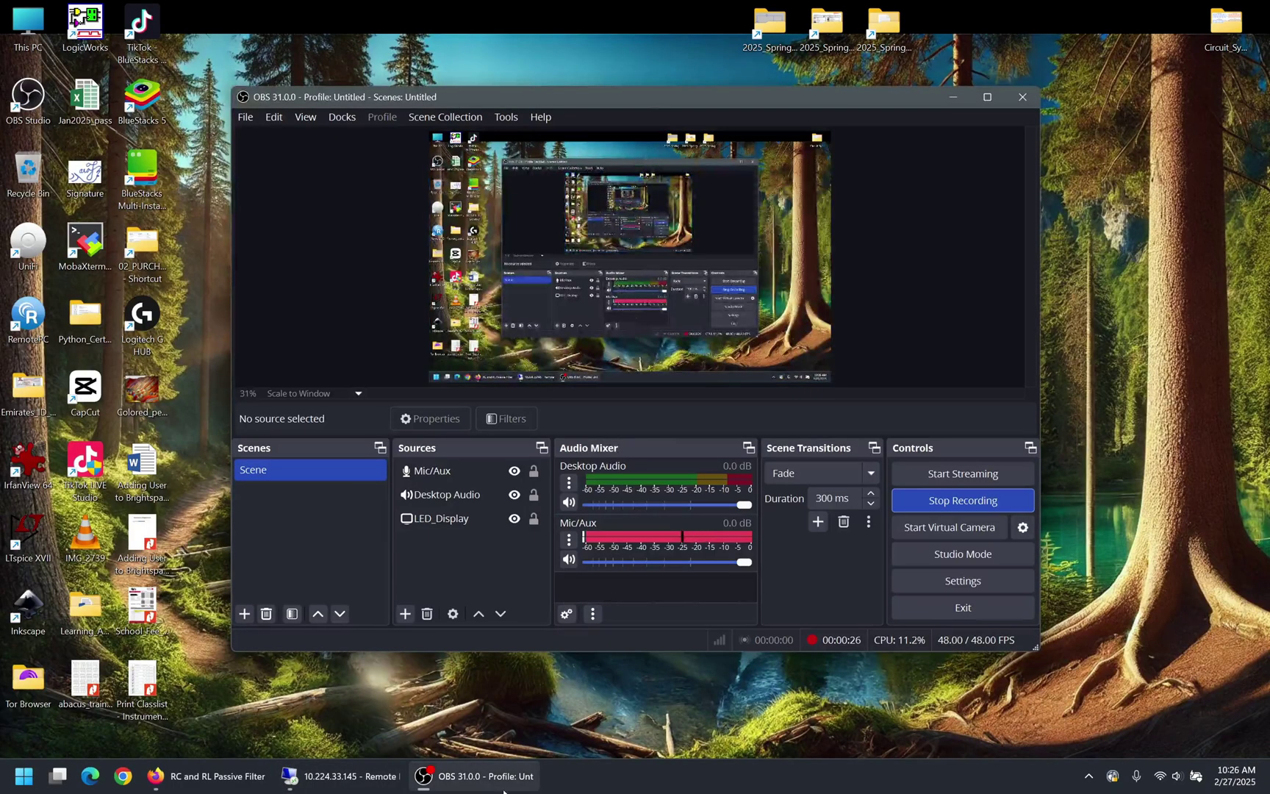
left_click(205, 777)
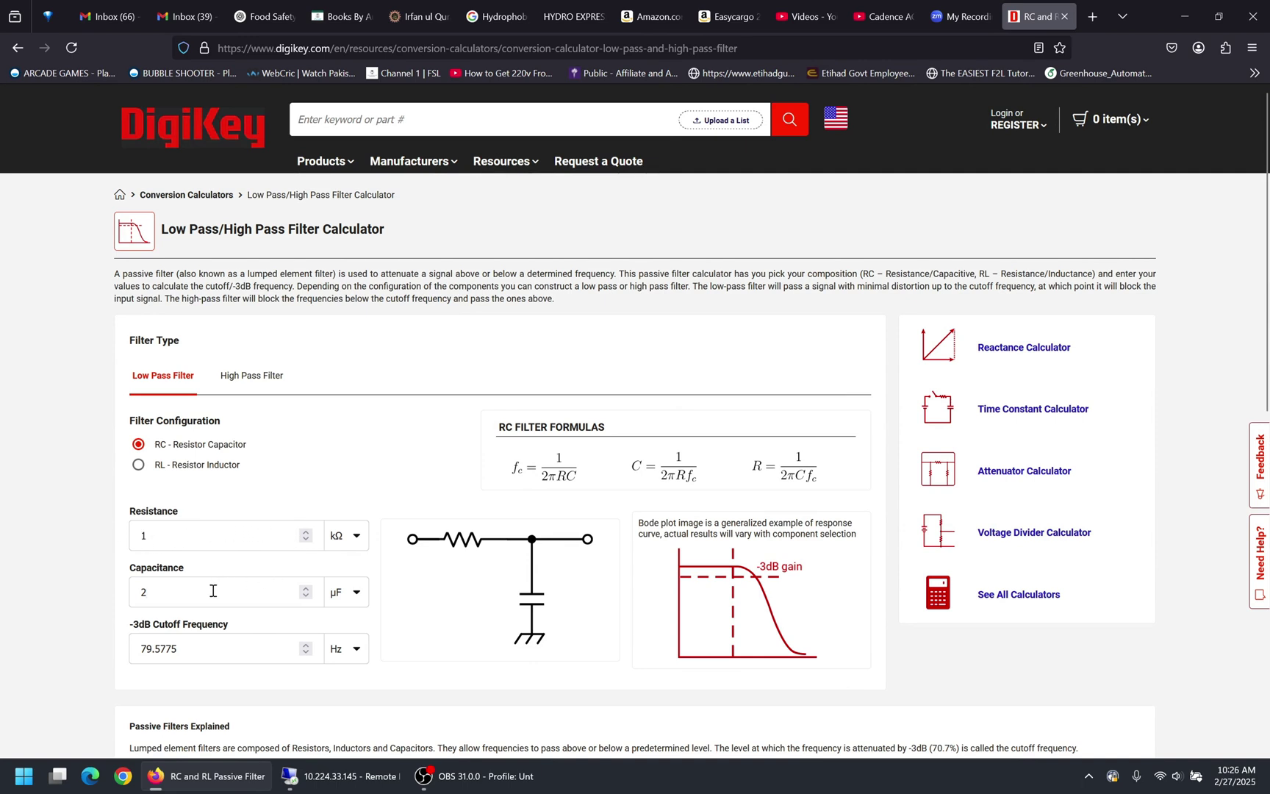
left_click(147, 599)
mouse_move(360, 782)
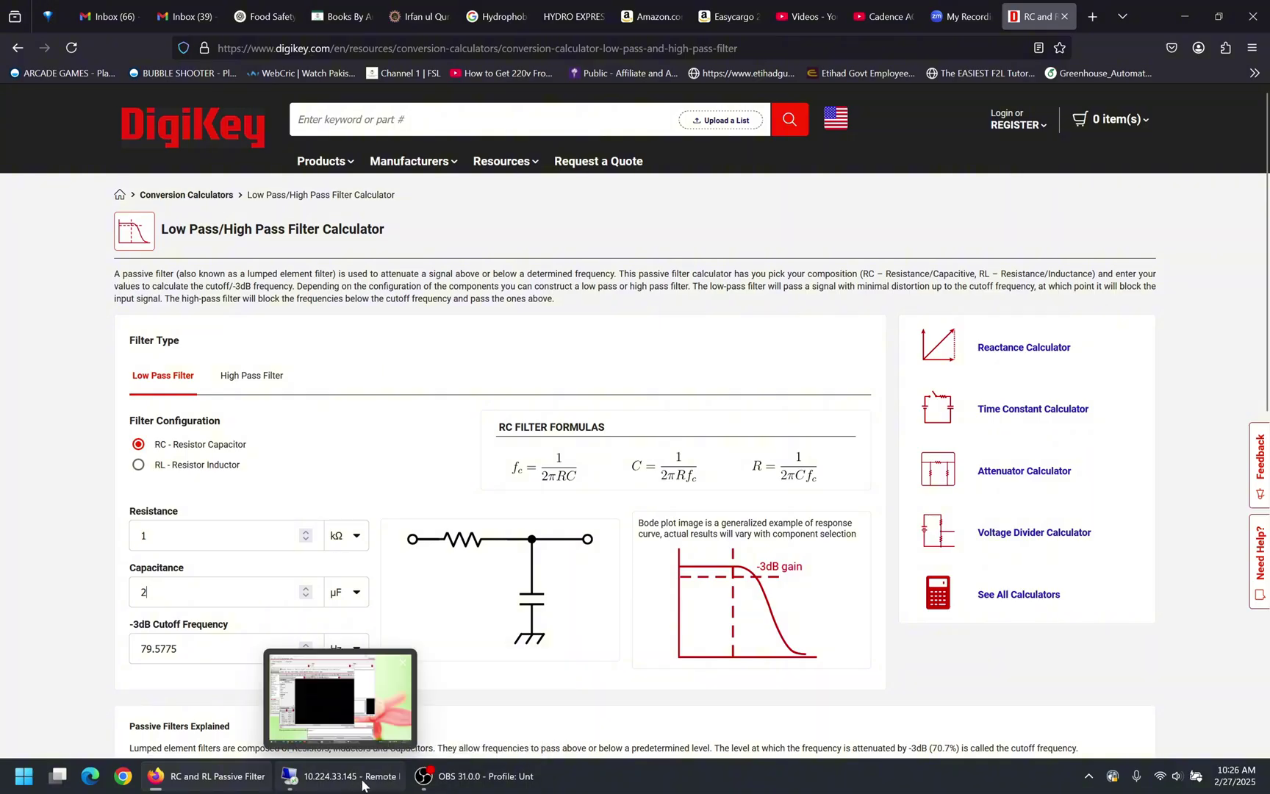
left_click(340, 697)
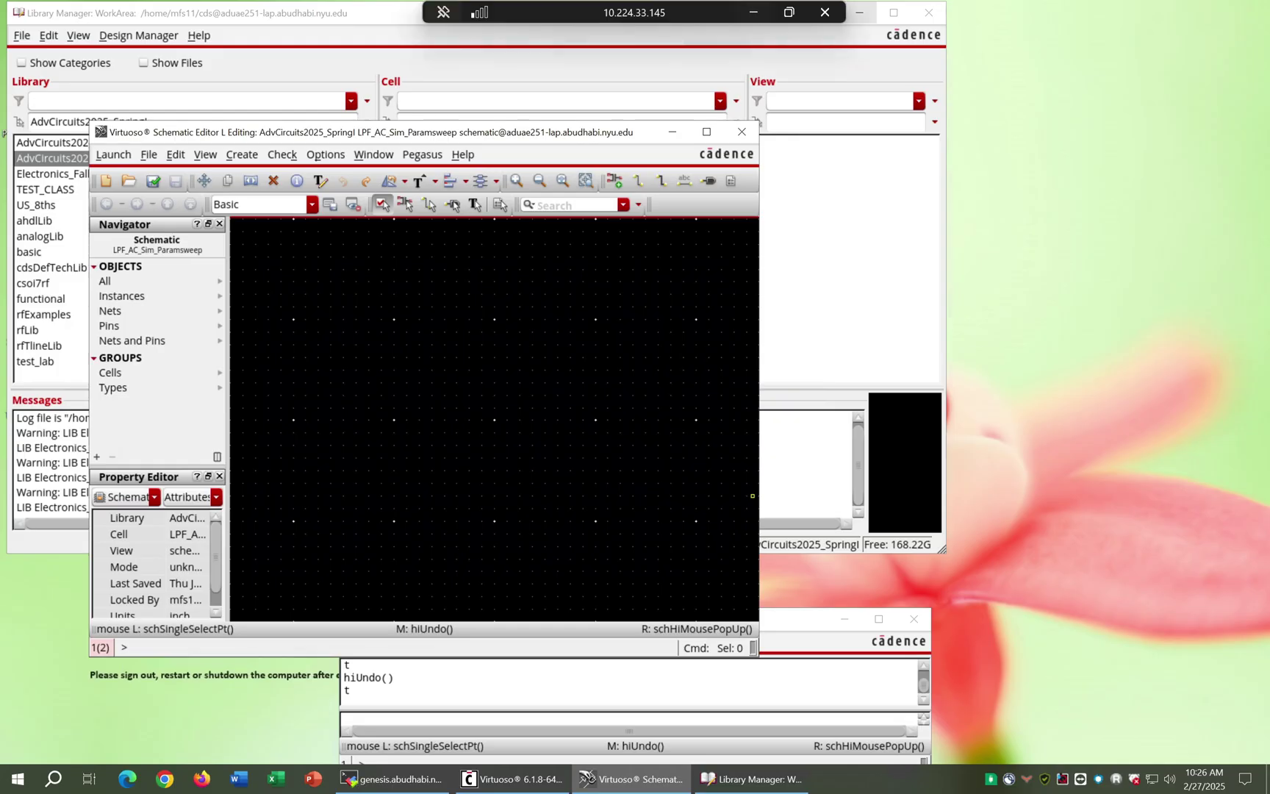
Place a horizontally oriented 1K Ohms resistor (cell res, symbol view) from analogLib in the upper part of the schematic.
left_click(583, 238)
key("i")
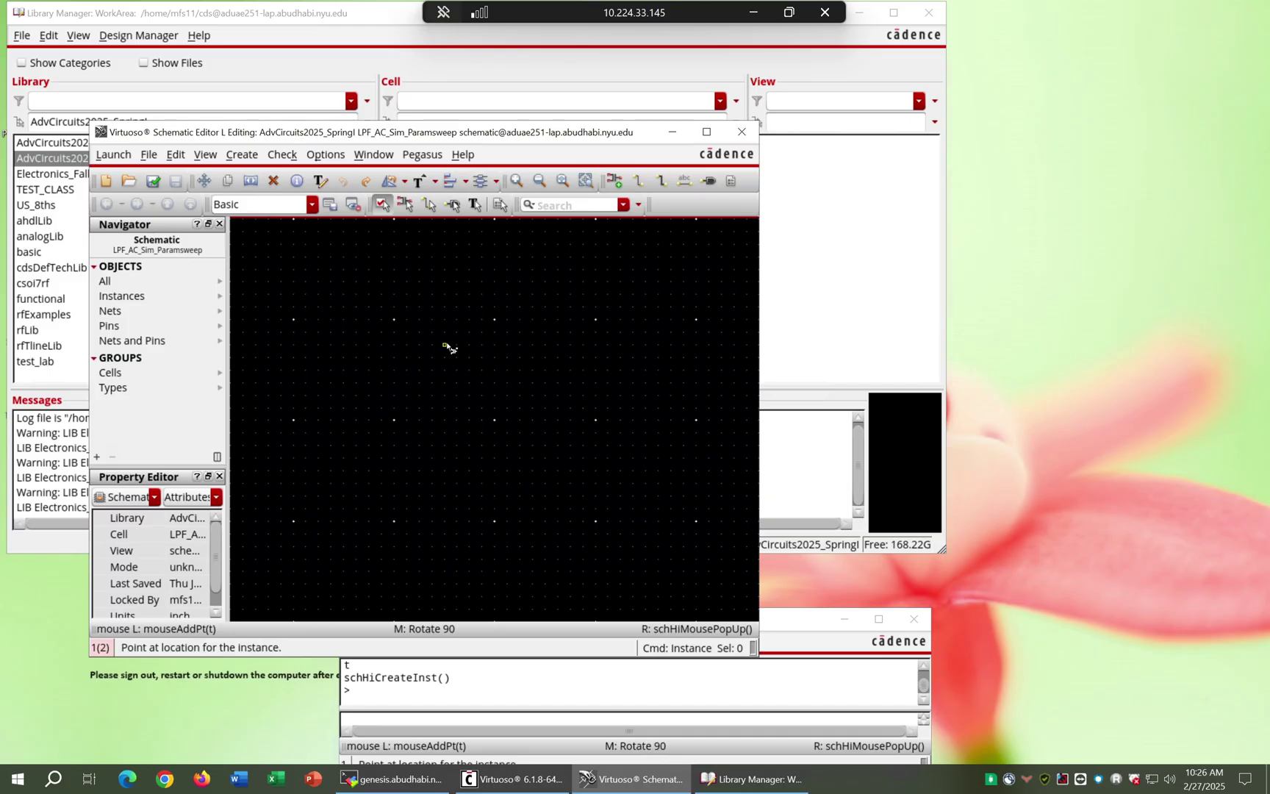
key("Escape")
key("i")
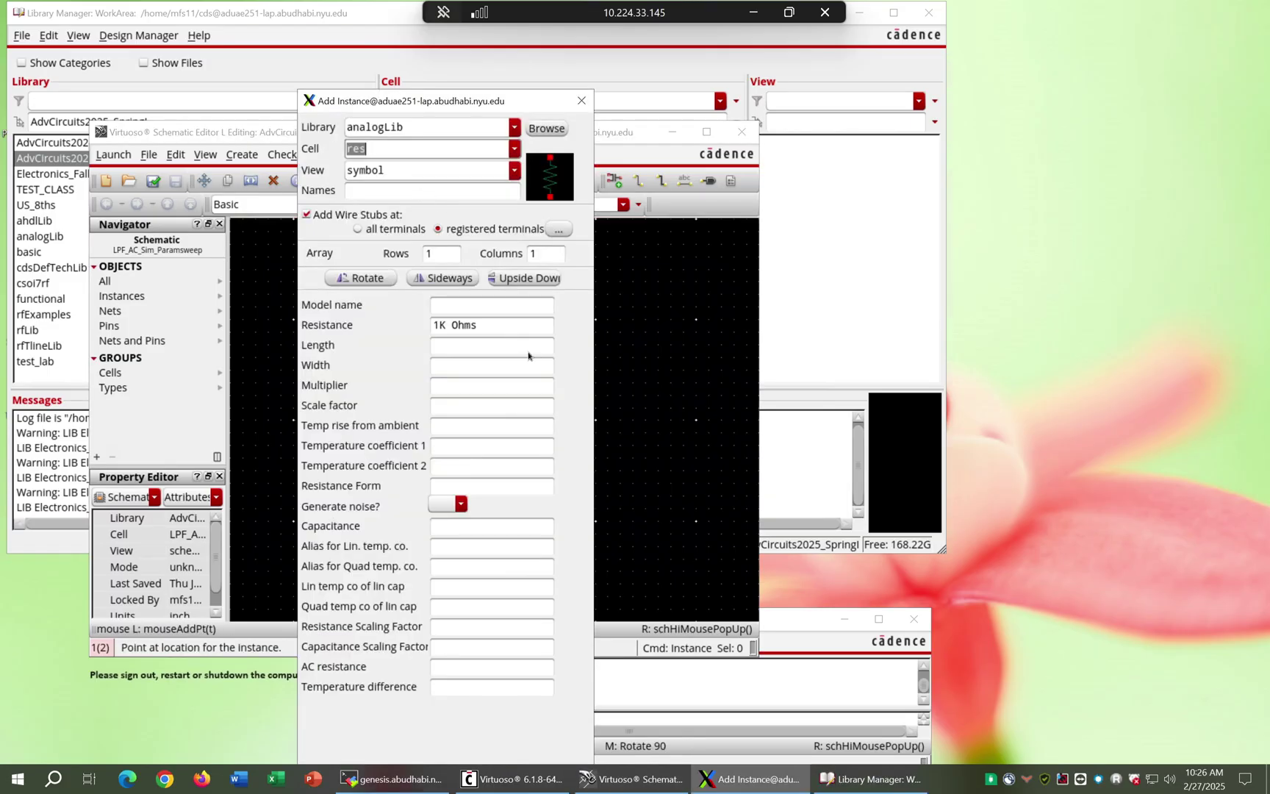
type("res")
key("F3")
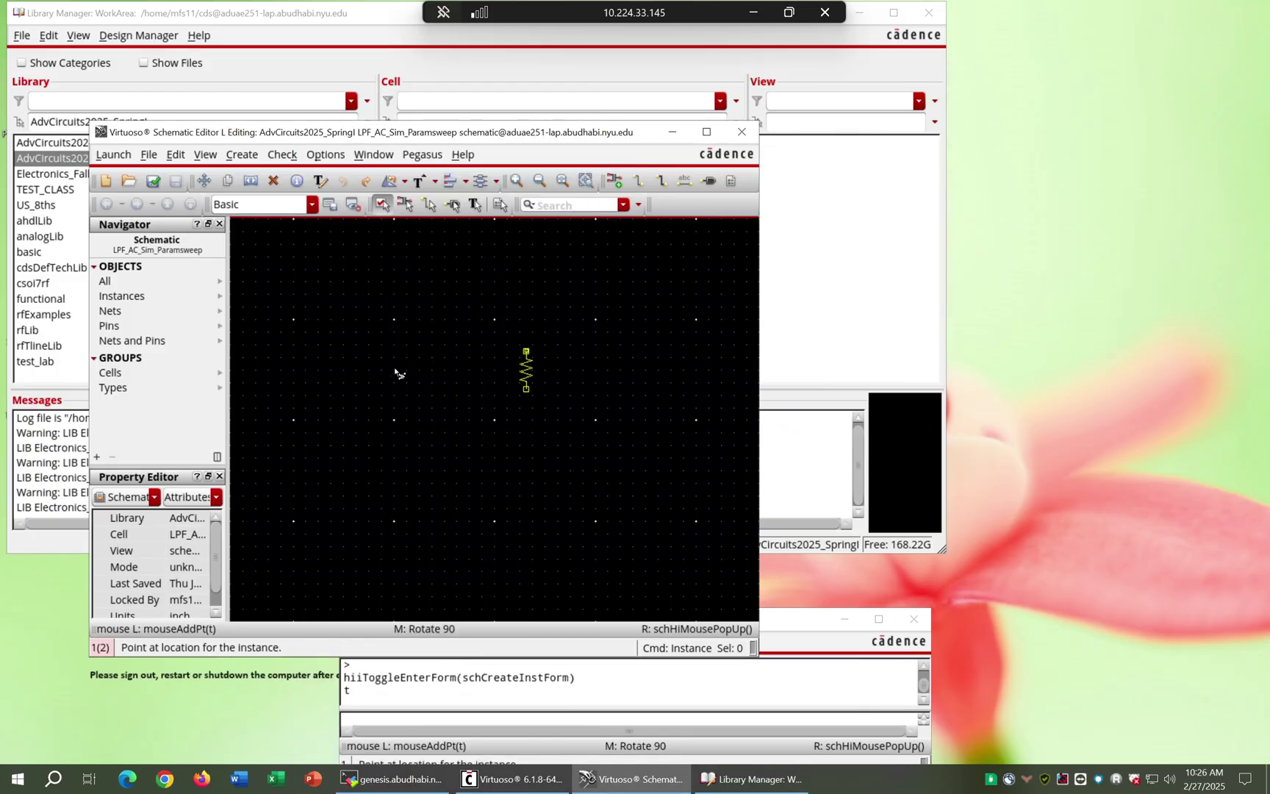
middle_click(494, 363)
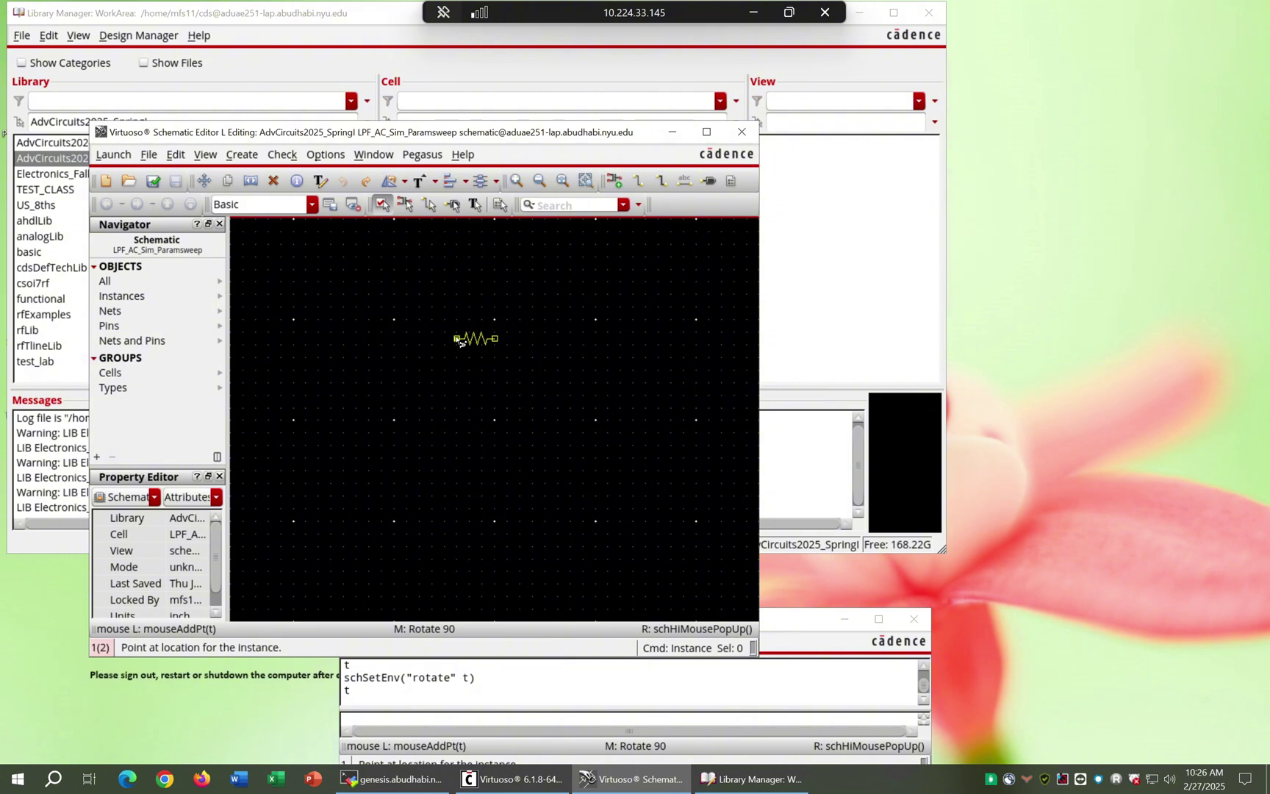
left_click(461, 343)
Place a vertical capacitor (cell cap) from analogLib with 1p F capacitance, below and to the right of the resistor.
key("i")
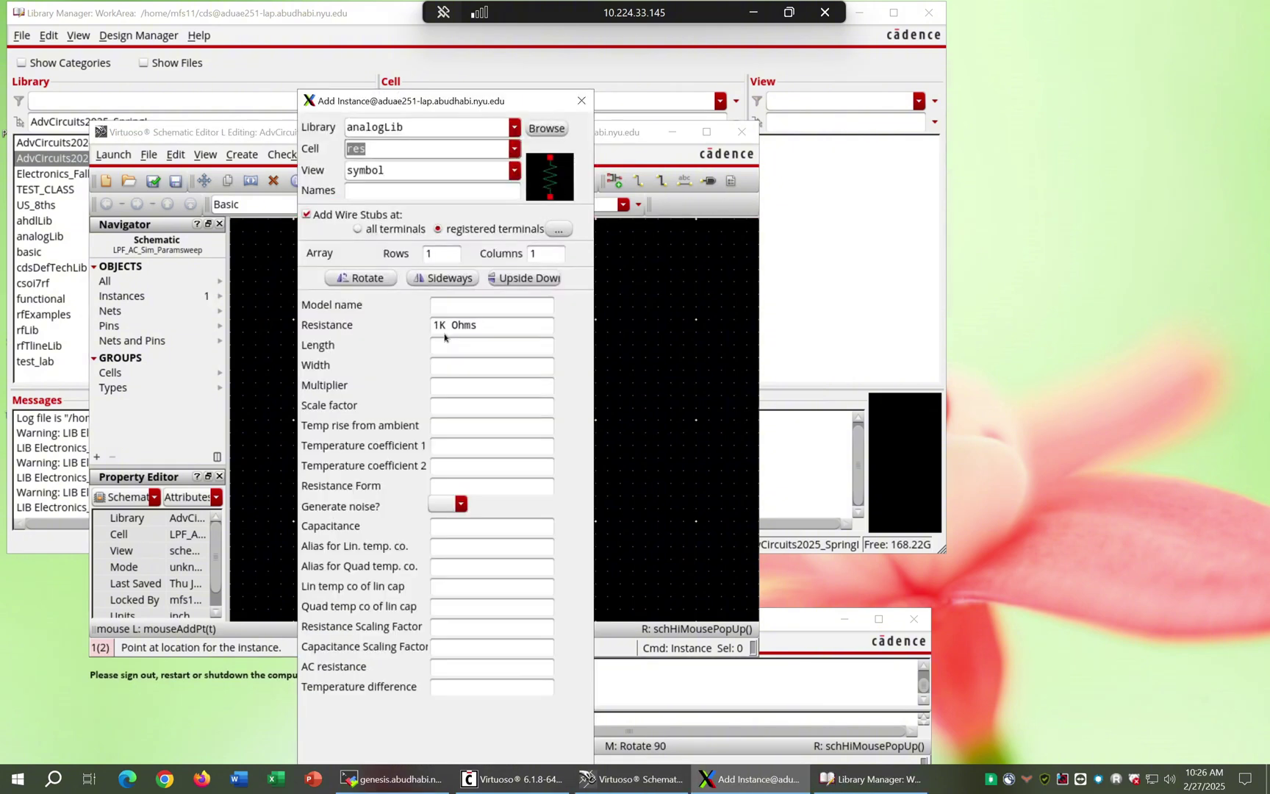
type("CAP")
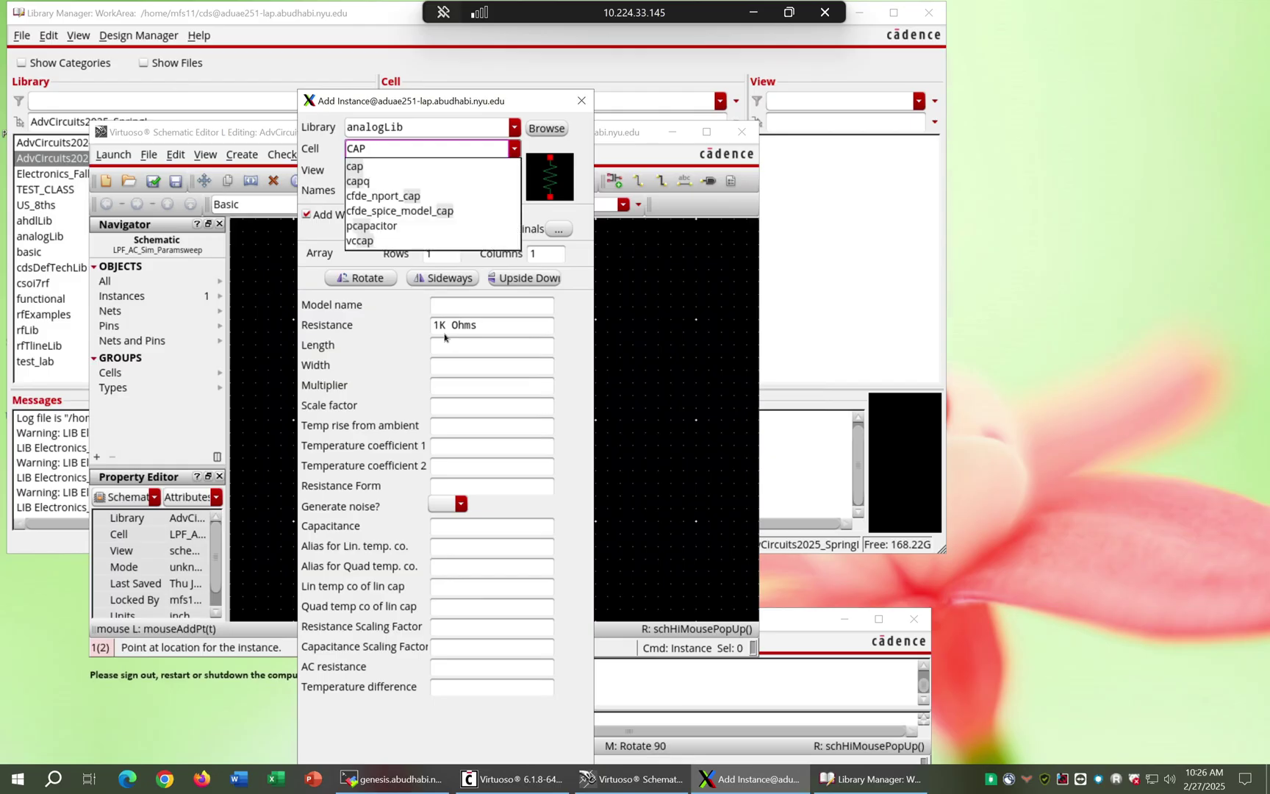
key("BackSpace")
key("BackSpace")
type("cap")
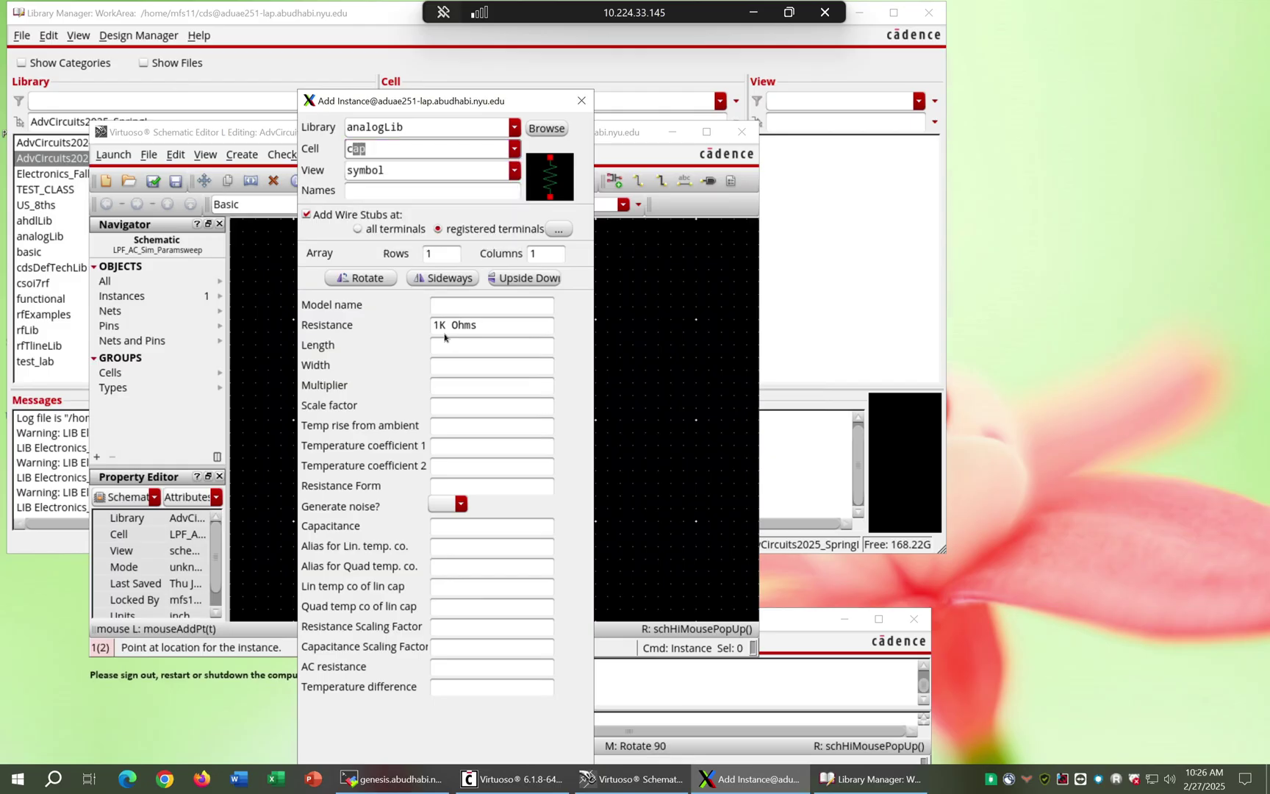
key("Return")
key("F3")
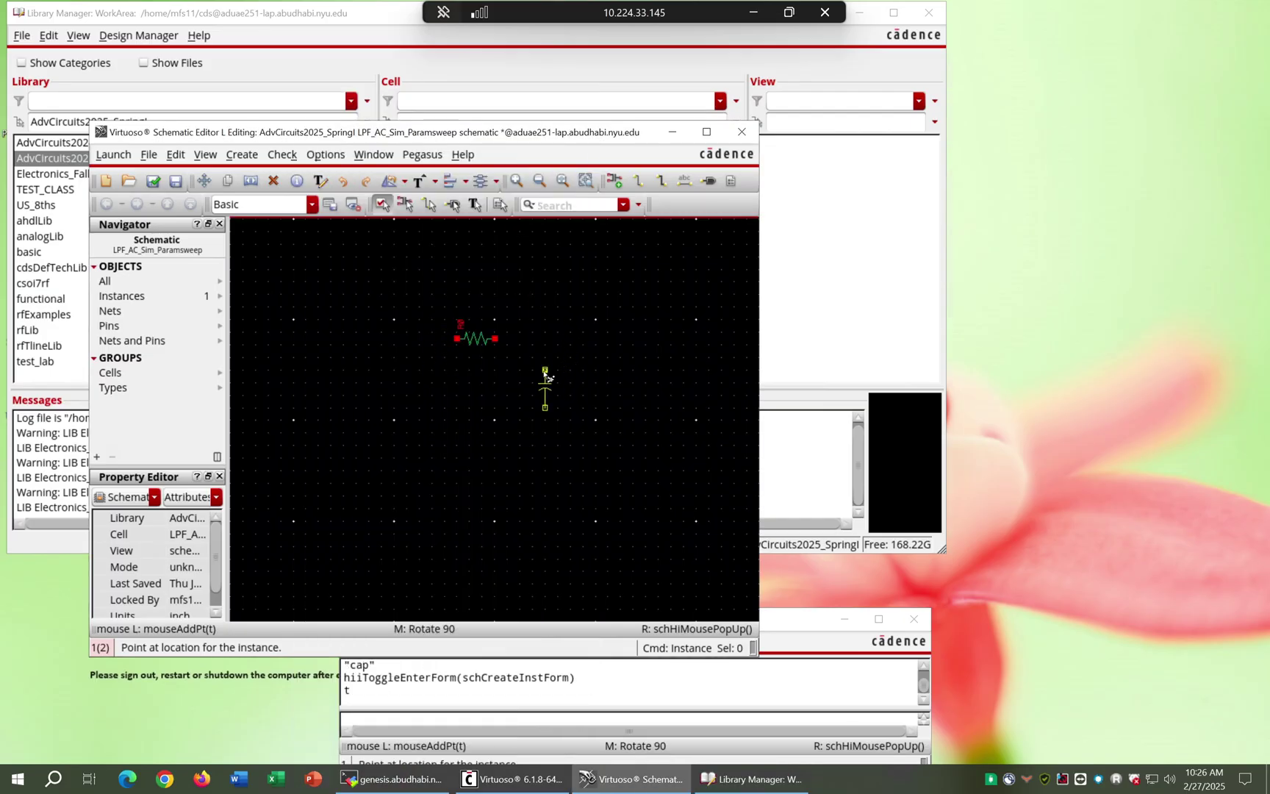
left_click(546, 378)
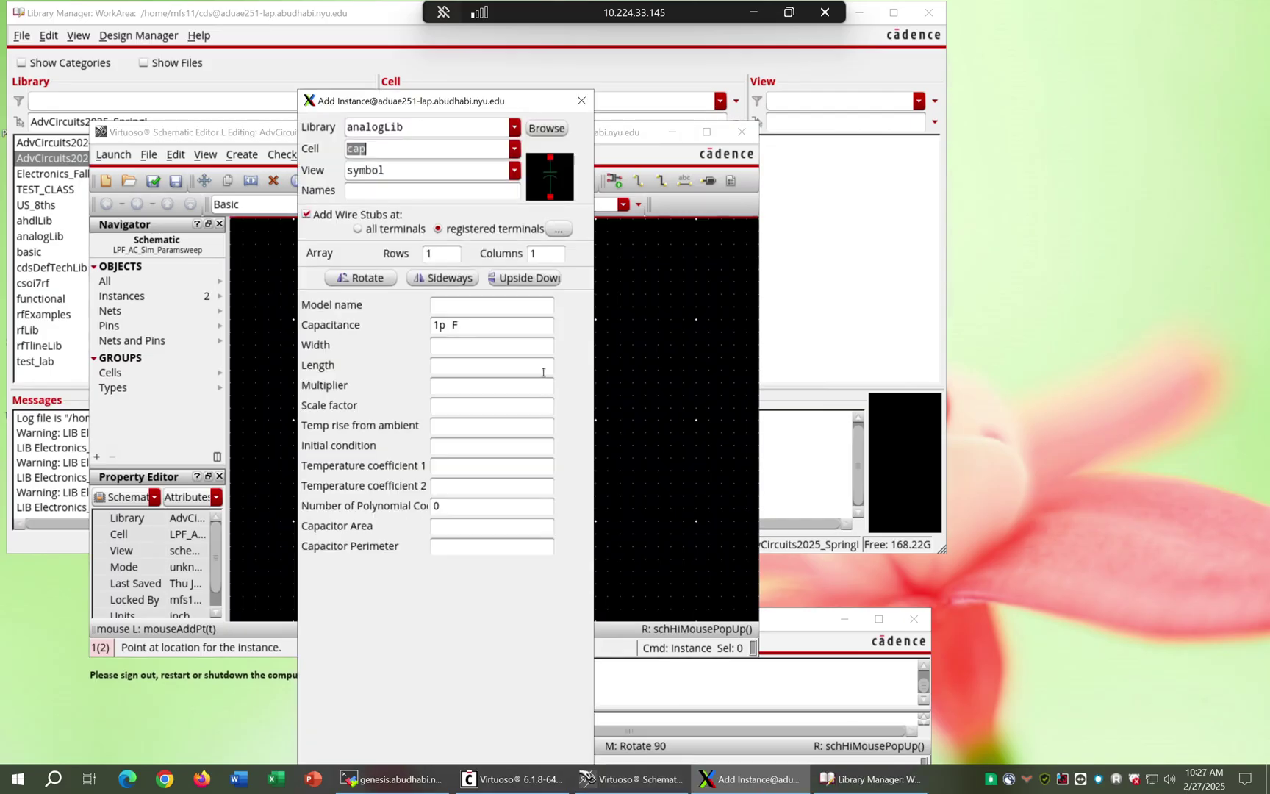
Place a ground symbol (cell gnd) from analogLib directly below the capacitor.
type("gnd")
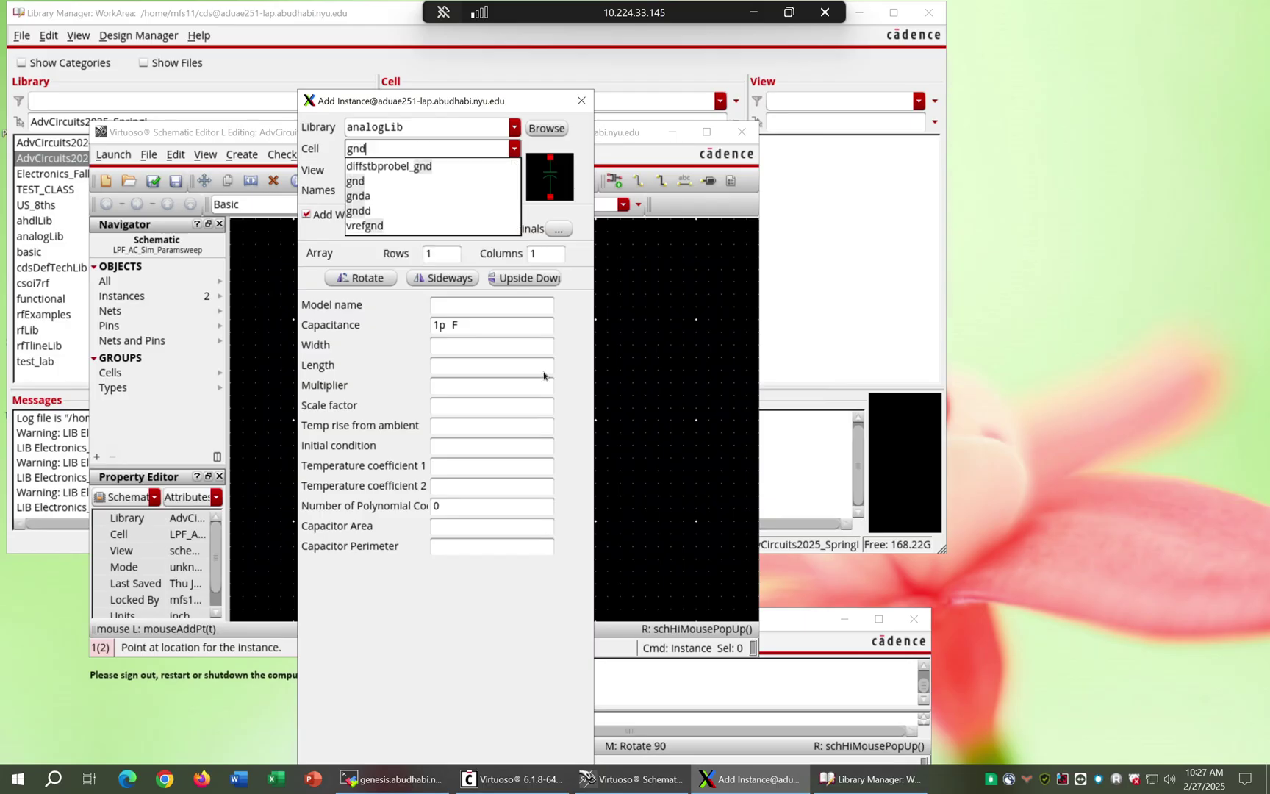
key("Return")
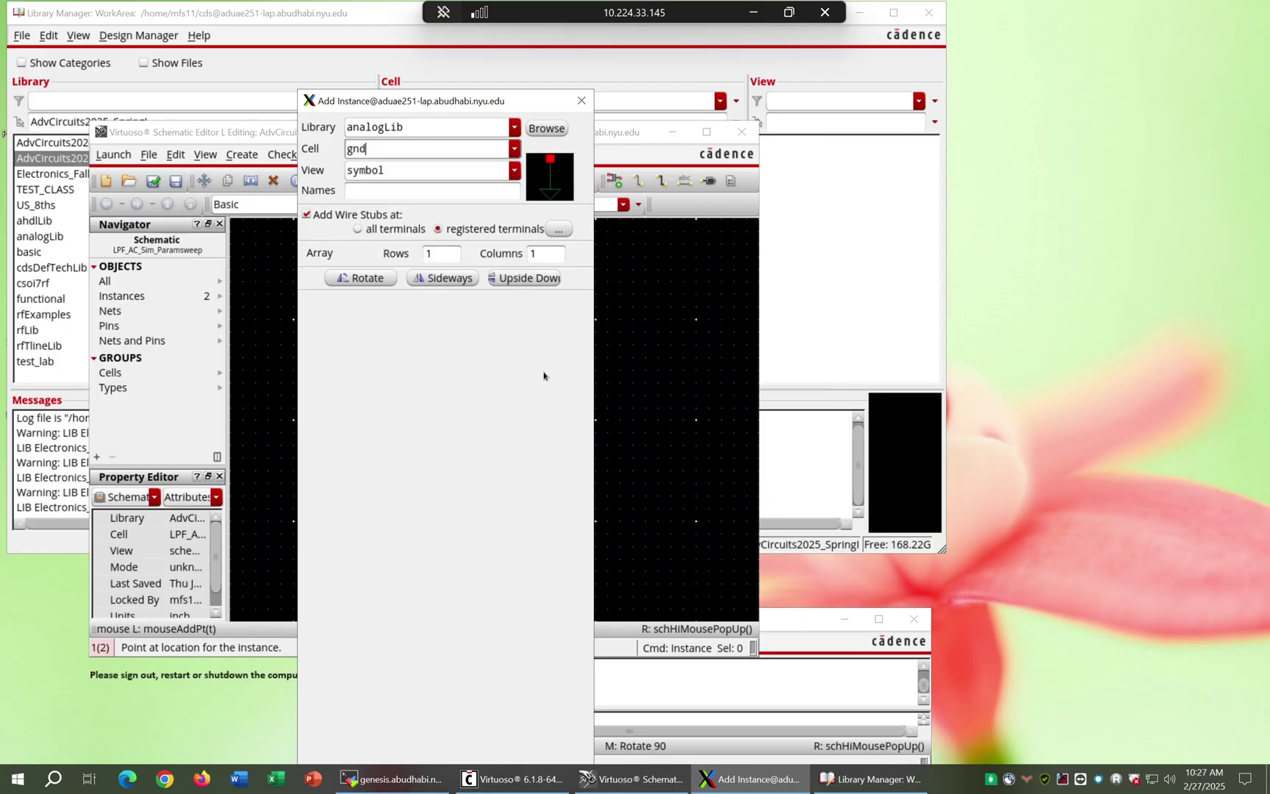
key("F3")
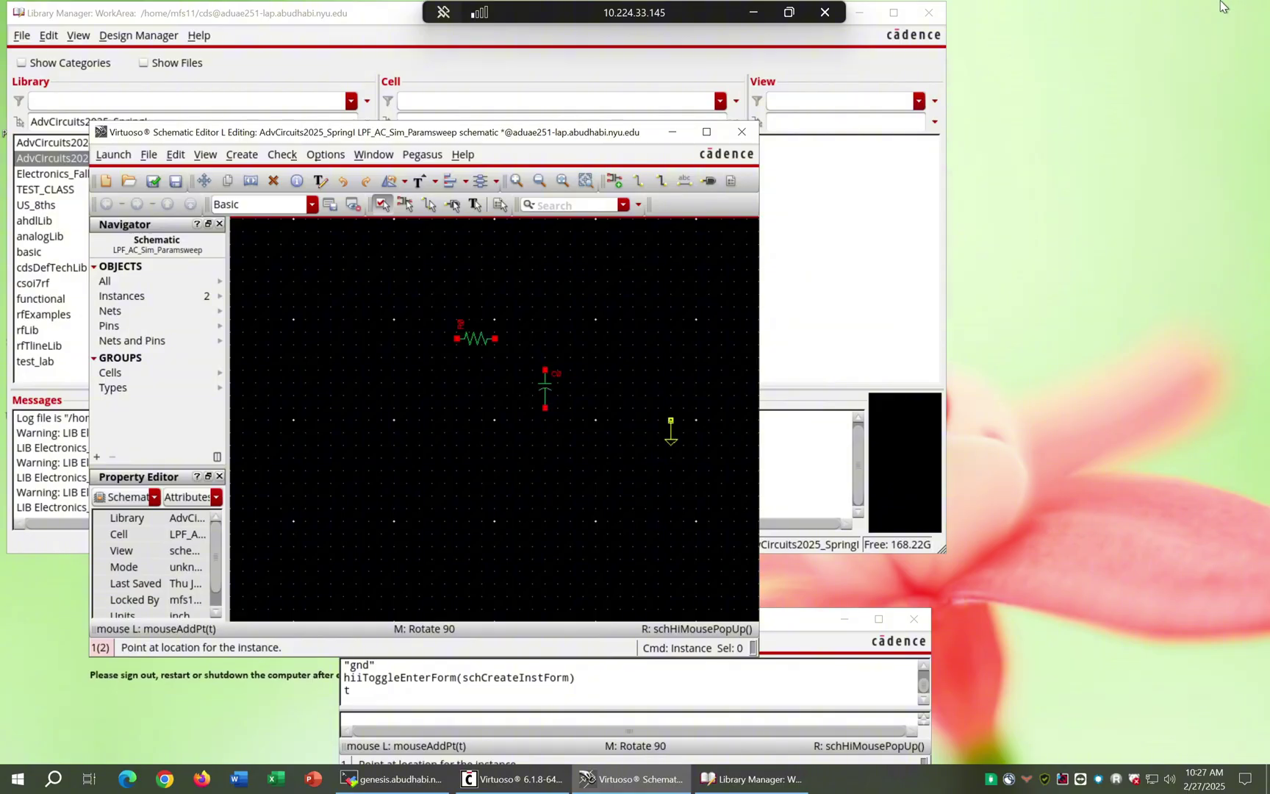
left_click(547, 439)
Maximize the schematic window and place a sinusoidal voltage source (cell vsin) below and to the left of the resistor.
left_click(707, 133)
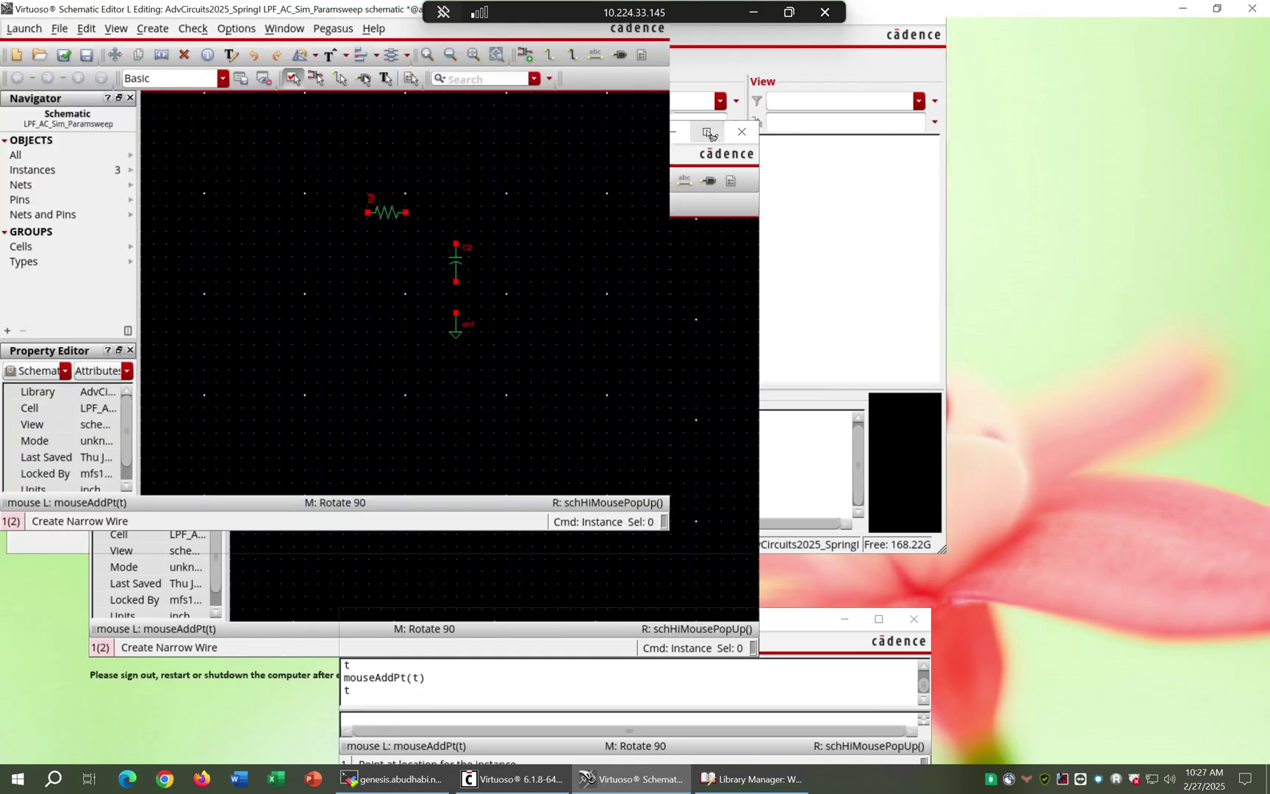
key("f")
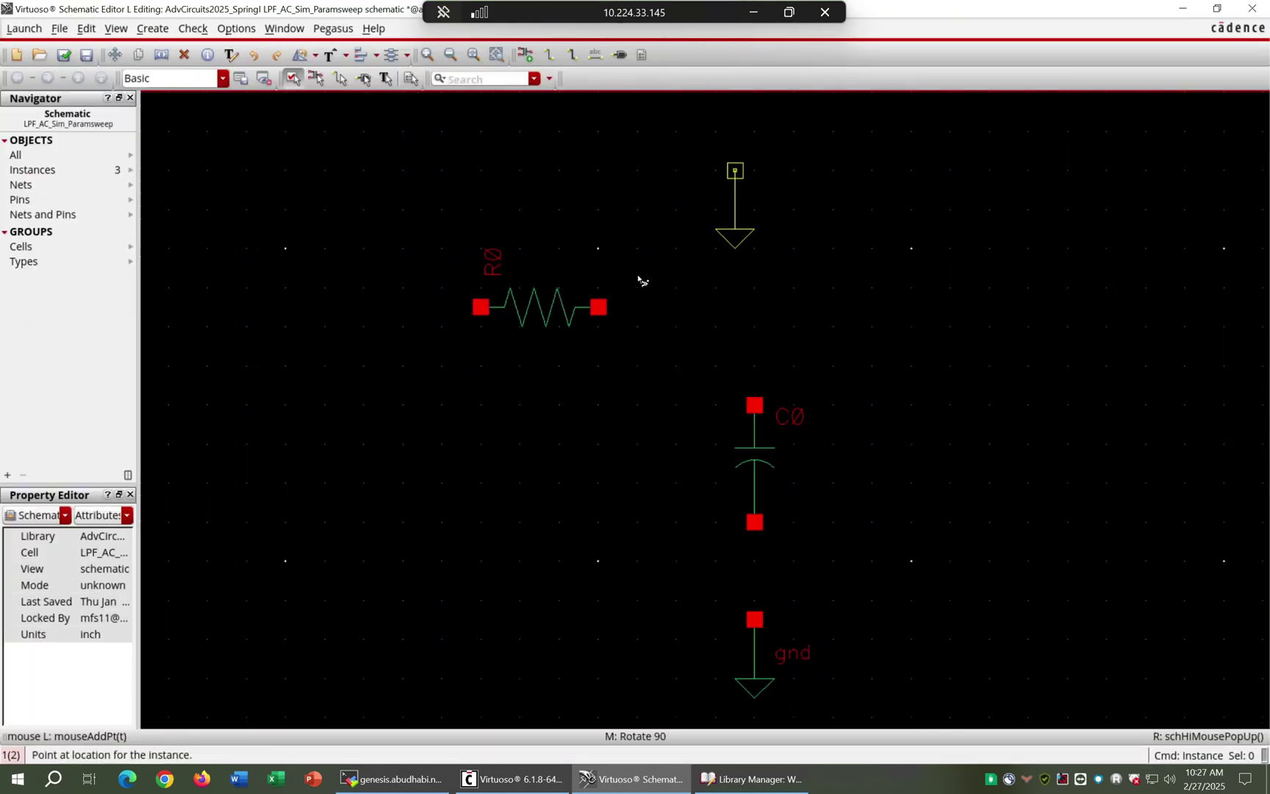
key("F3")
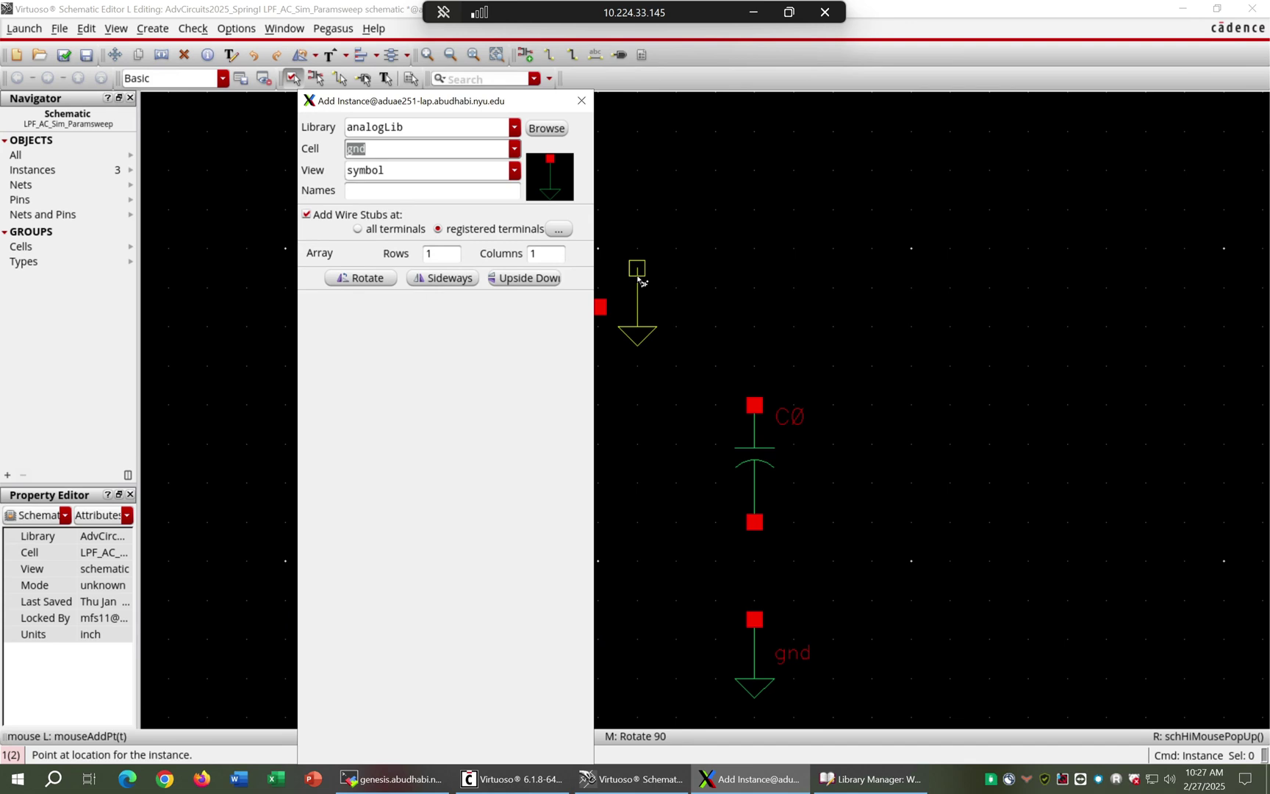
type("vsi")
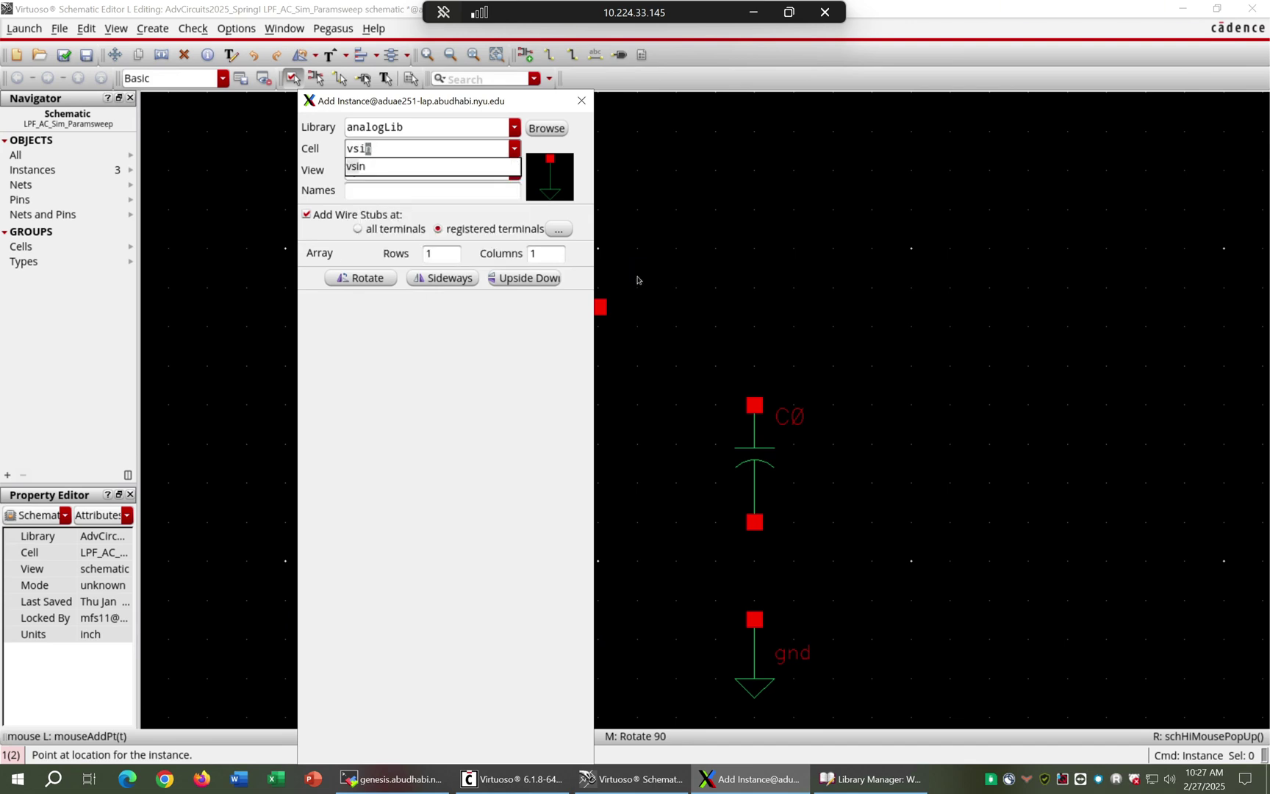
type("n")
key("Return")
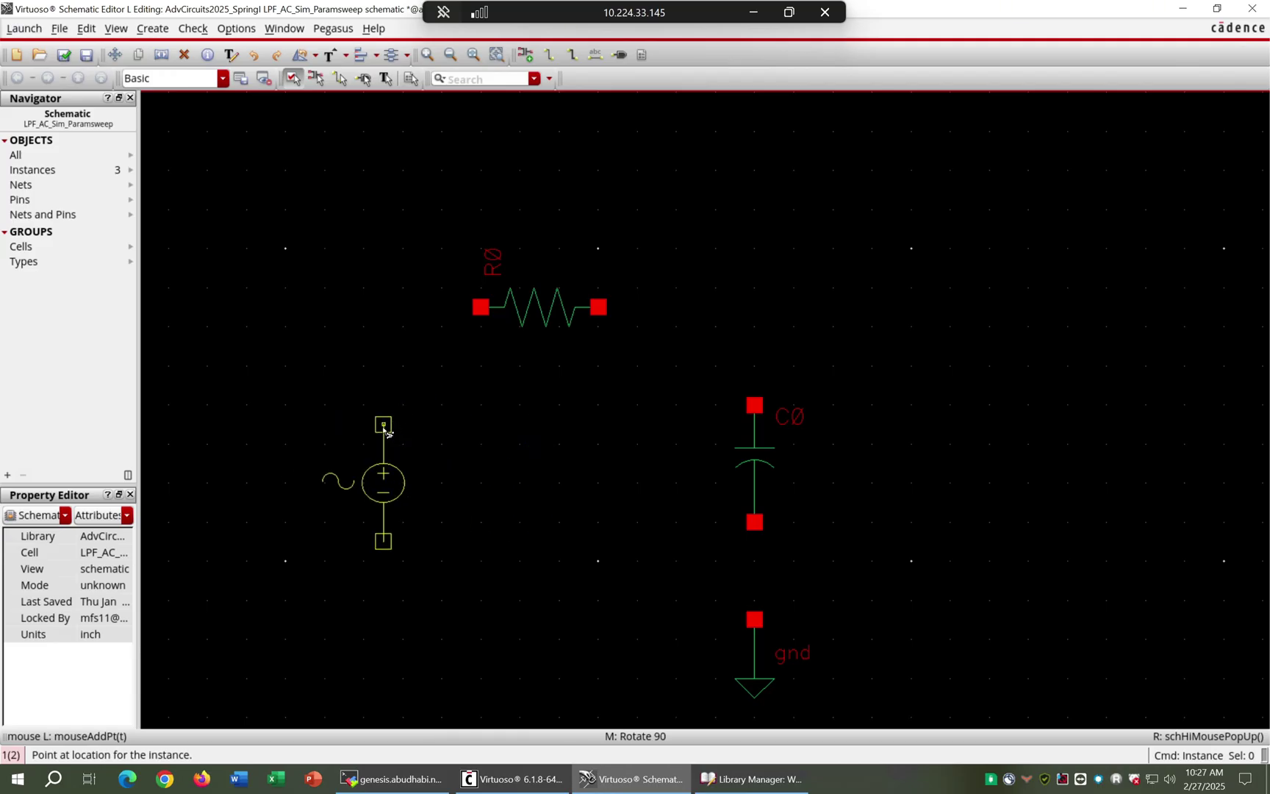
left_click(383, 430)
Wire the source's positive terminal to the resistor's left end and the resistor's right end to the capacitor's upper terminal.
key("w")
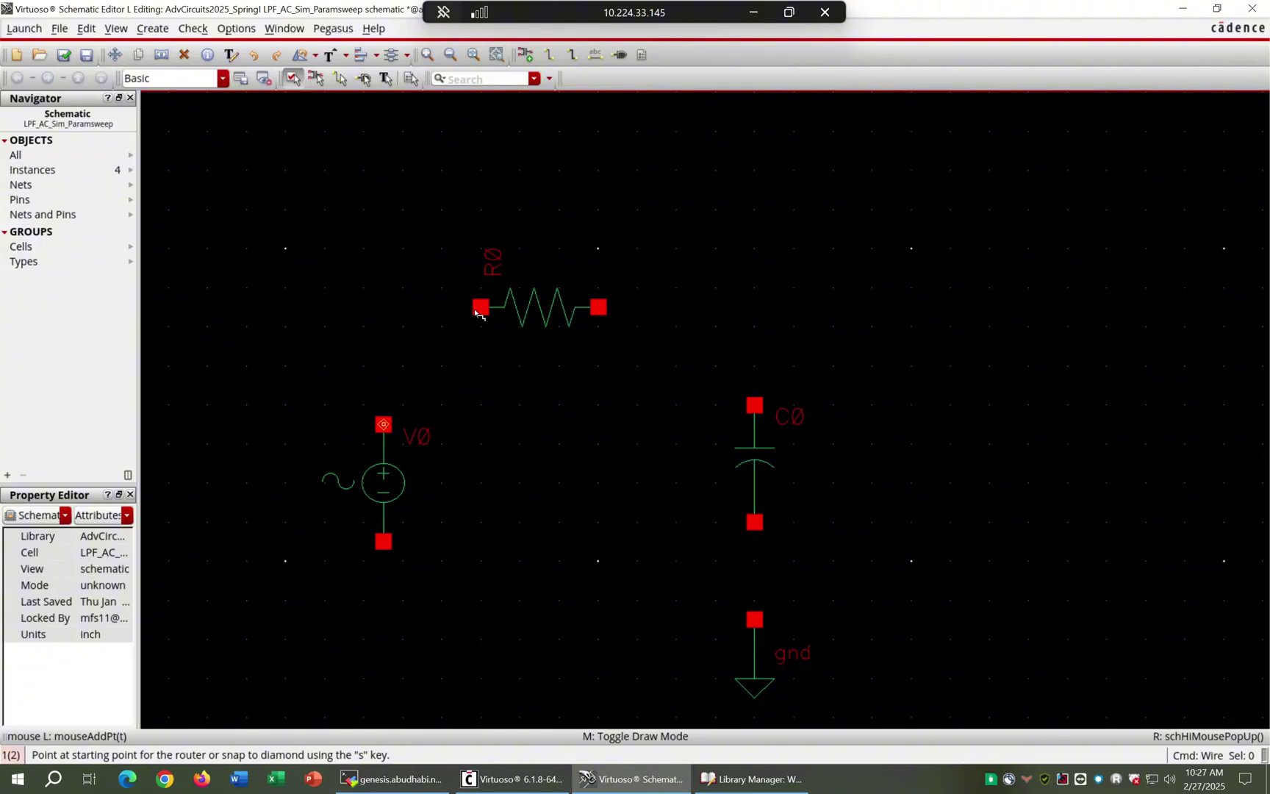
left_click(479, 309)
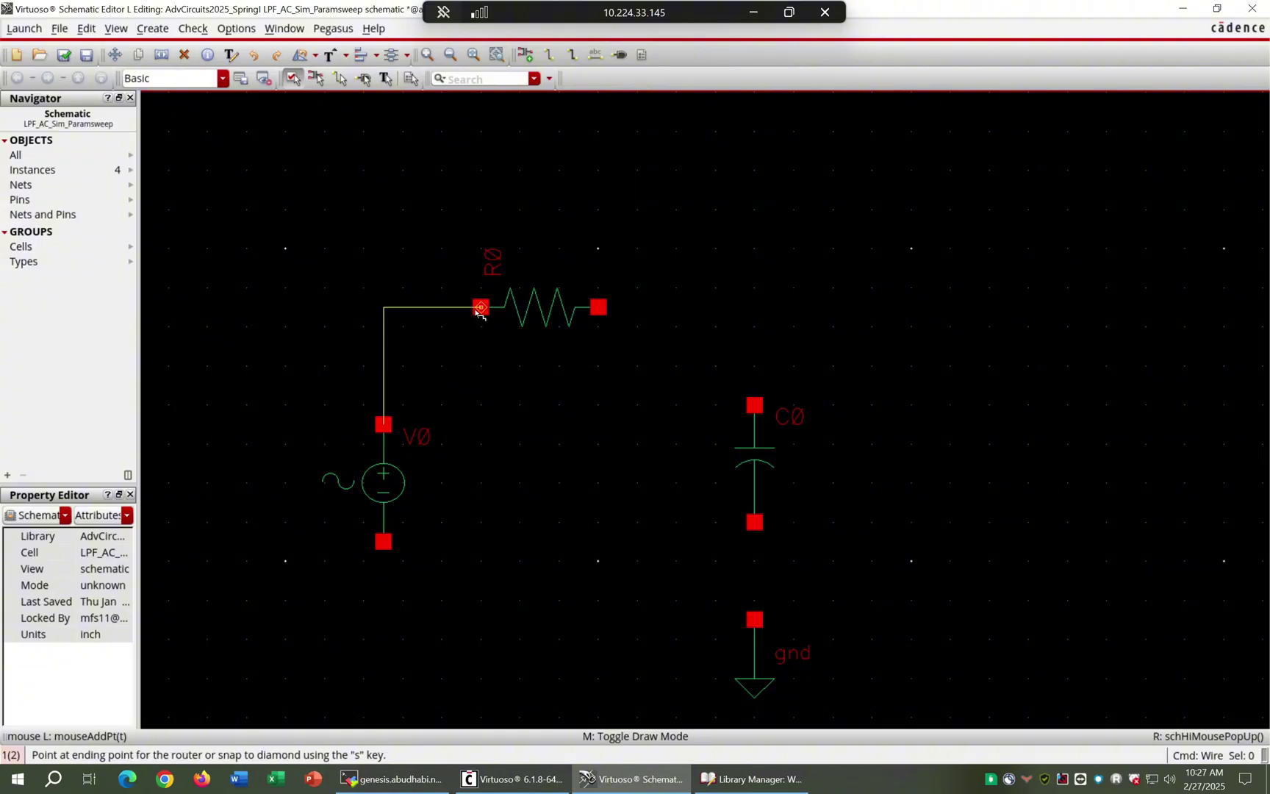
left_click(600, 308)
left_click(754, 405)
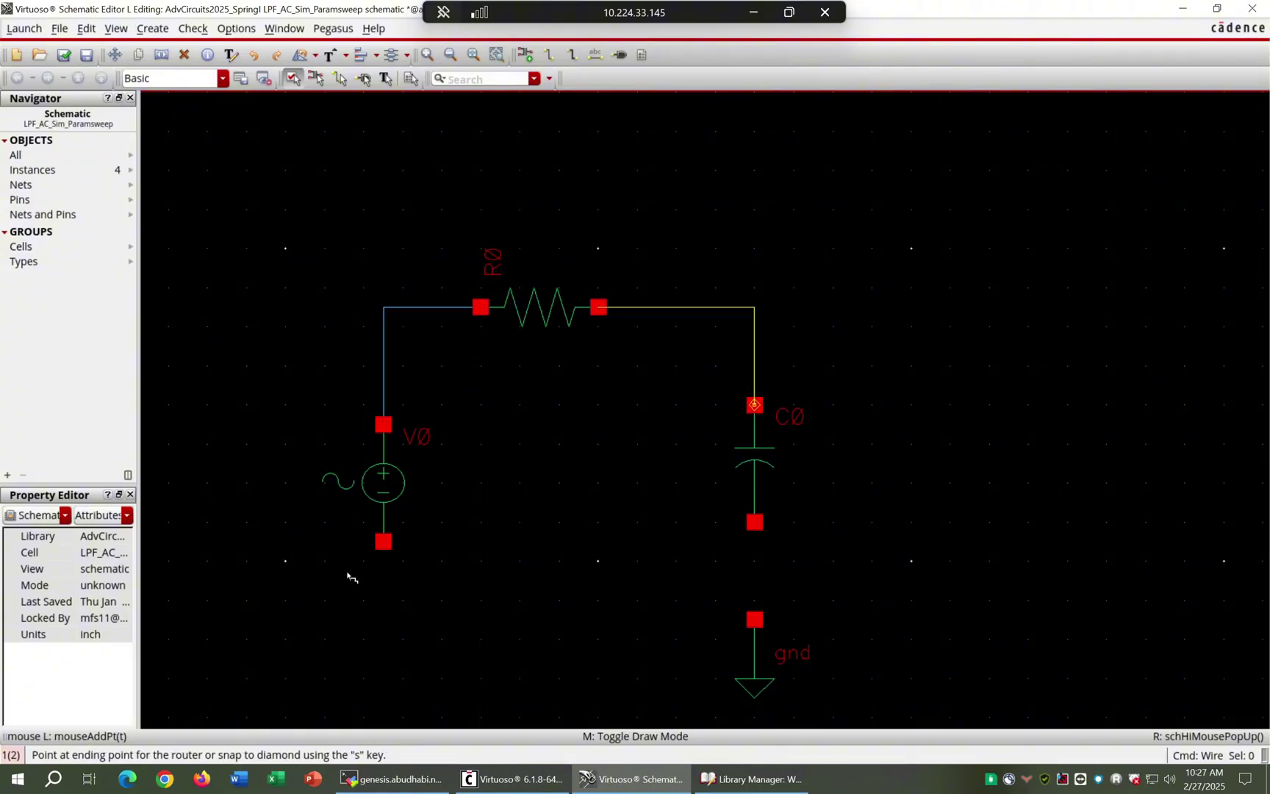
Wire the source's negative terminal to the capacitor's lower terminal and ground, and check and save the schematic.
left_click(383, 543)
left_click(383, 600)
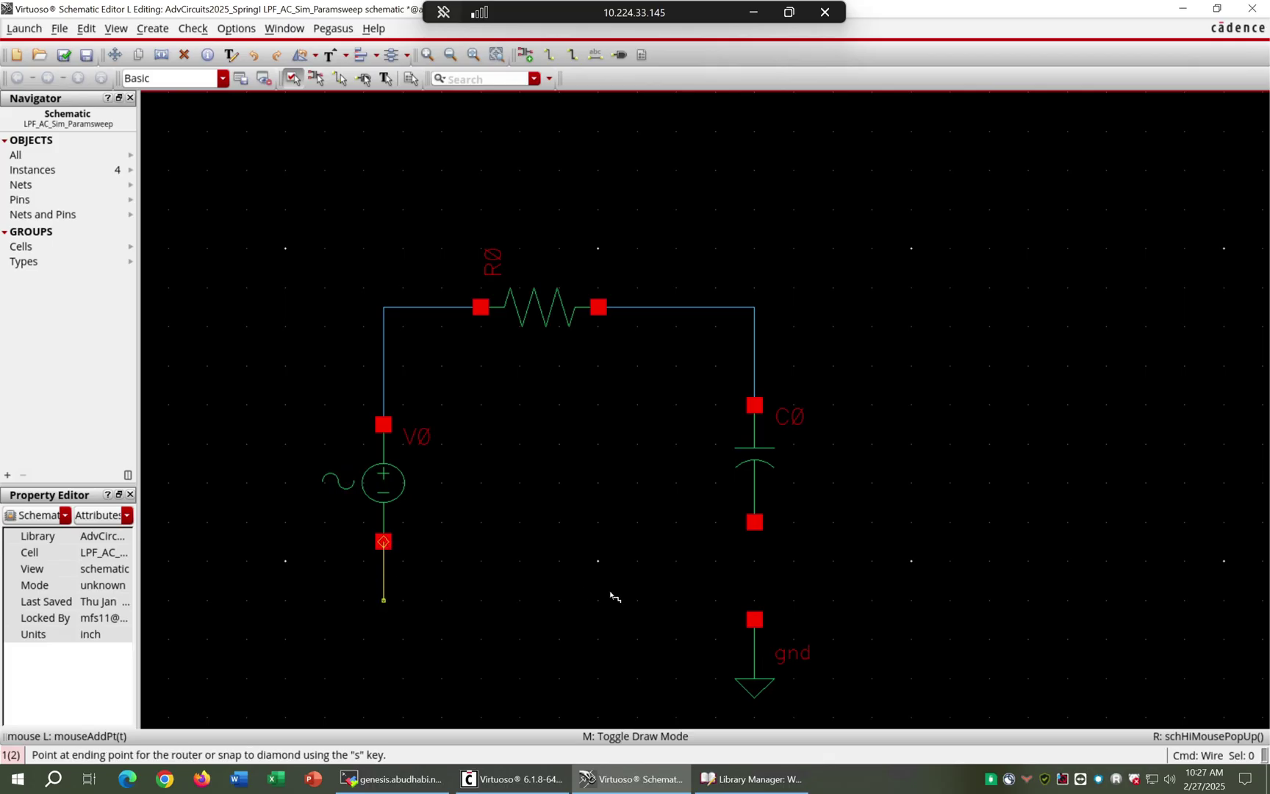
left_click(754, 522)
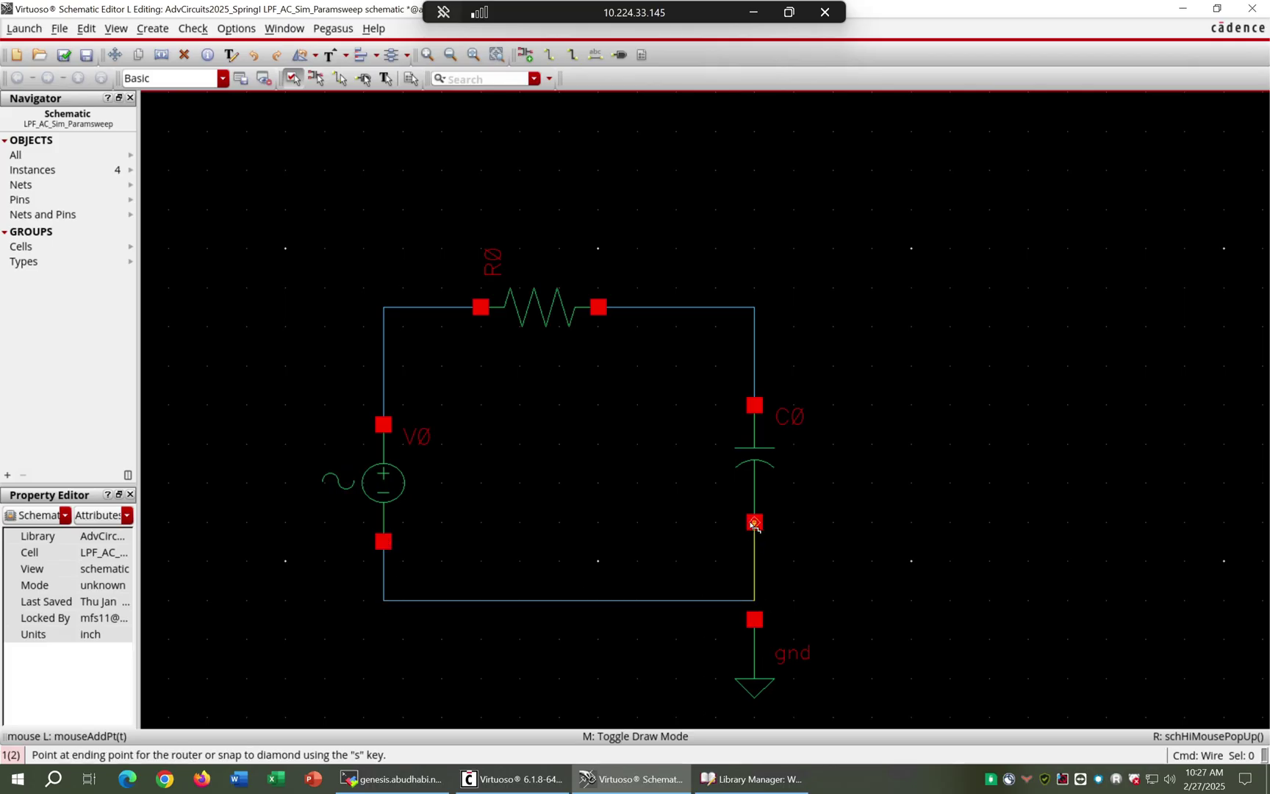
left_click(754, 600)
left_click(755, 619)
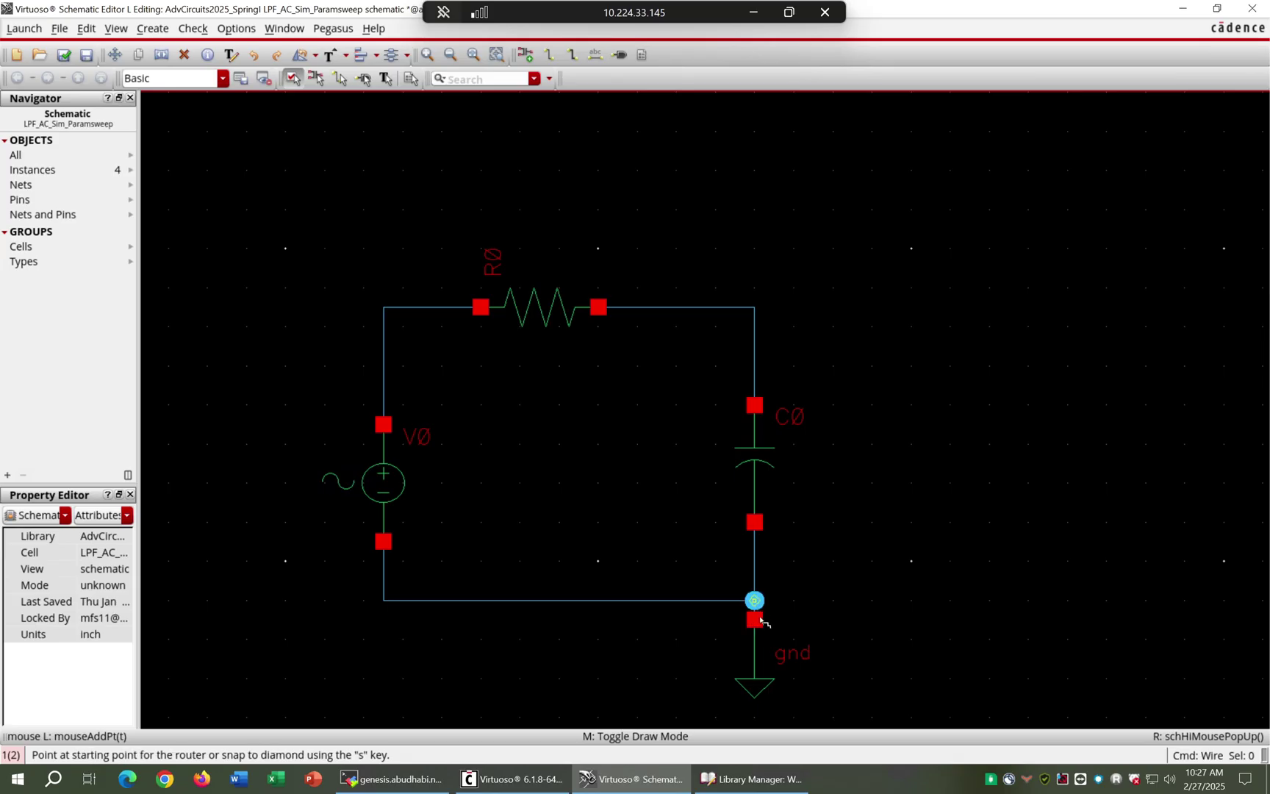
key("Escape")
left_click(65, 56)
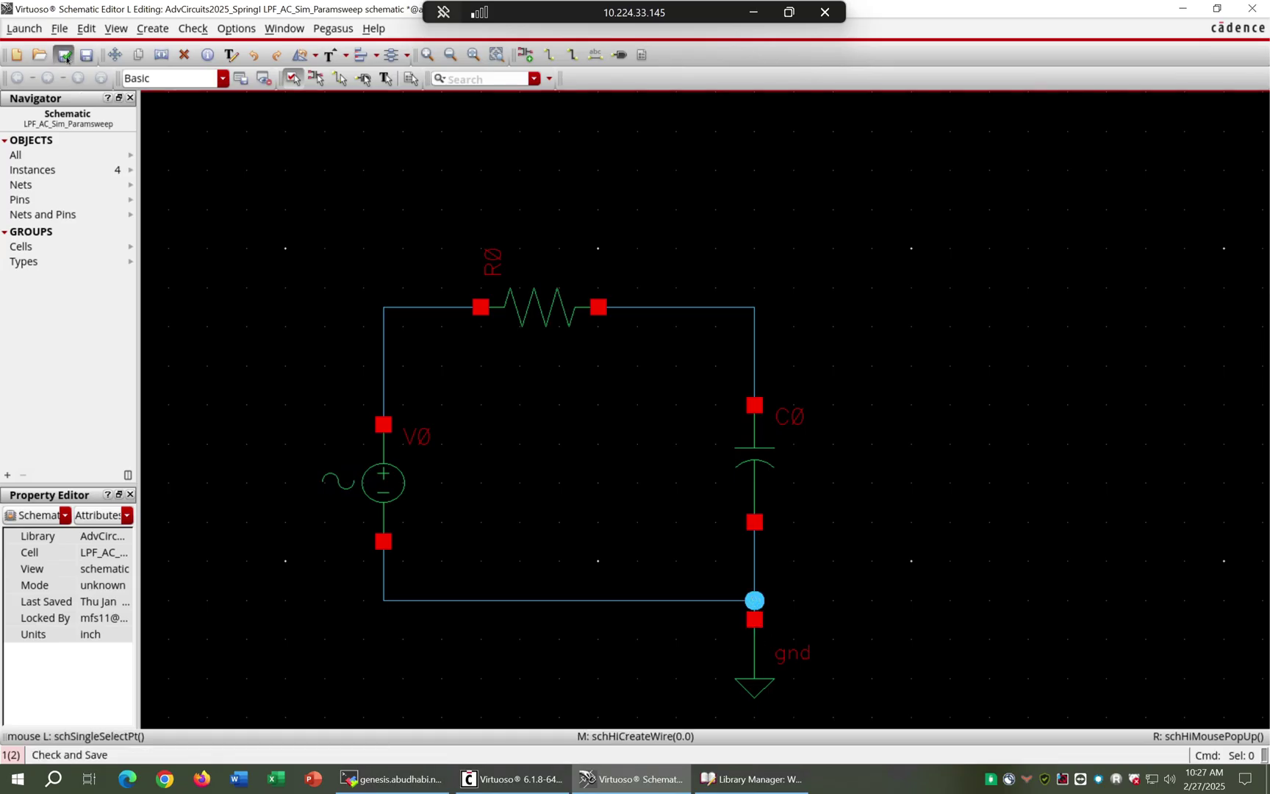
Move the resistor slightly right and the sine source slightly up, keeping their wires attached.
middle_click(607, 349)
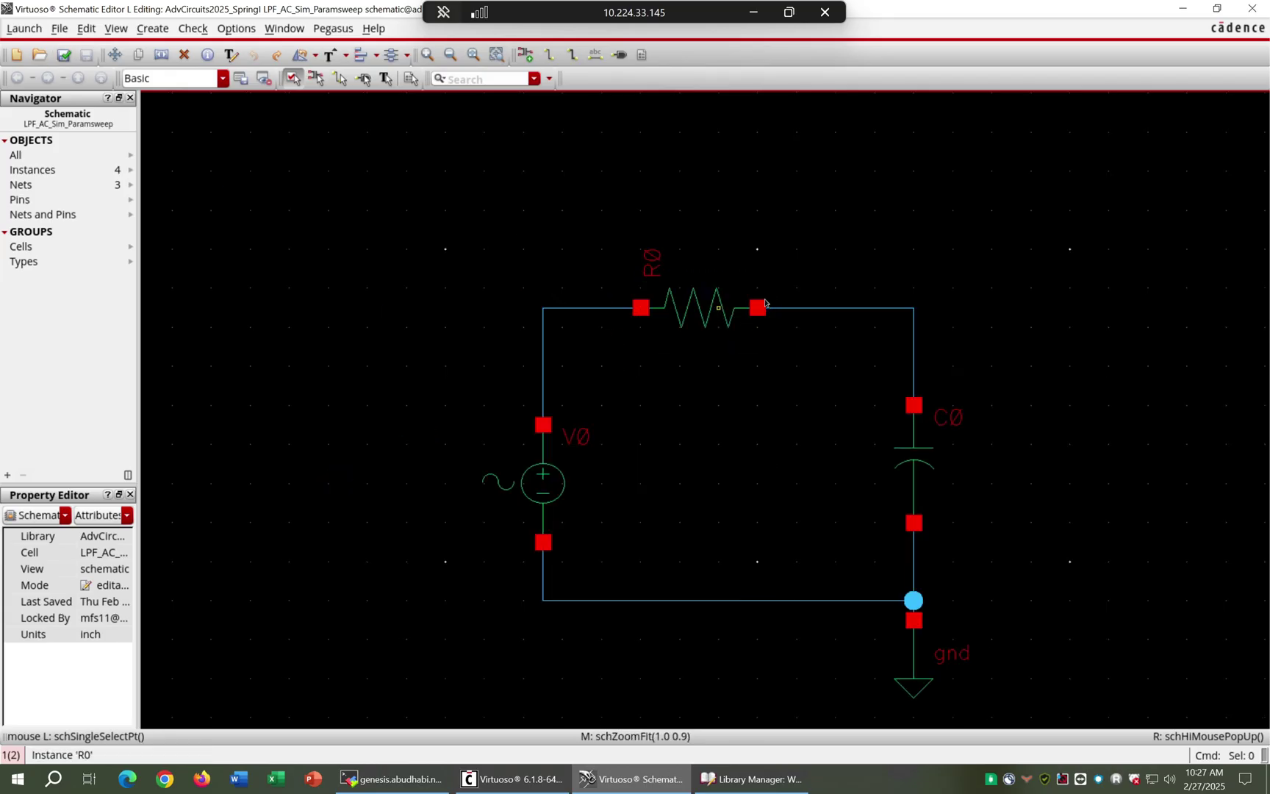
left_click_drag(765, 303, 804, 305)
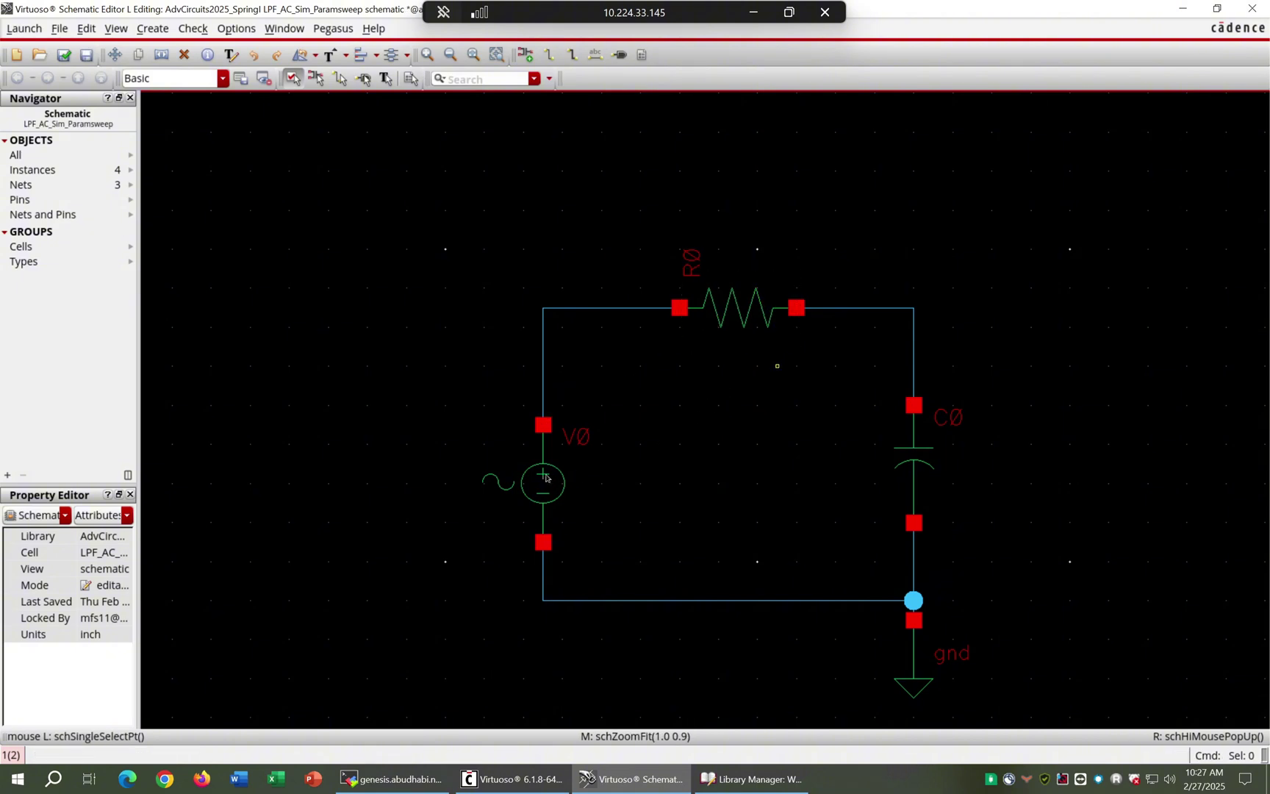
mouse_move(545, 478)
left_mouse_down()
mouse_move(541, 422)
mouse_move(547, 455)
left_mouse_up()
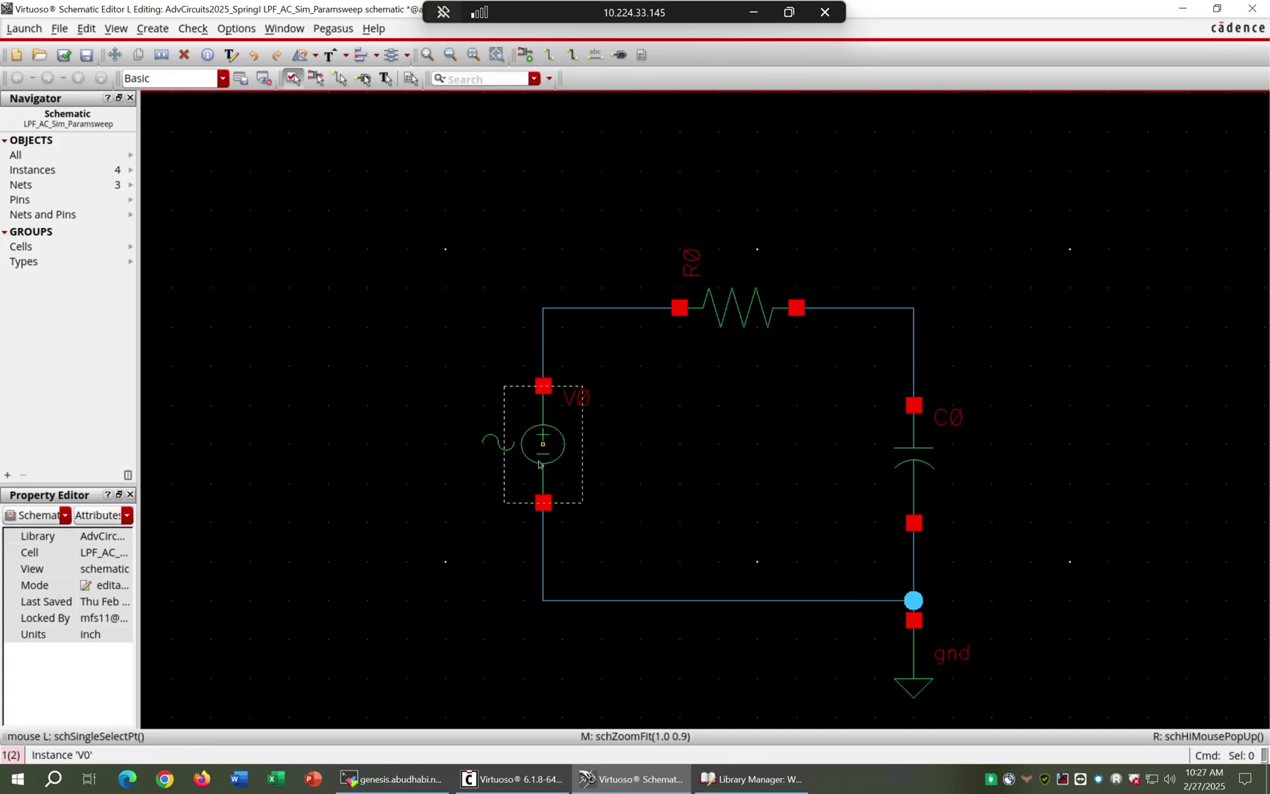
Set the sinusoidal voltage source's AC magnitude to 1 V.
left_click(532, 459)
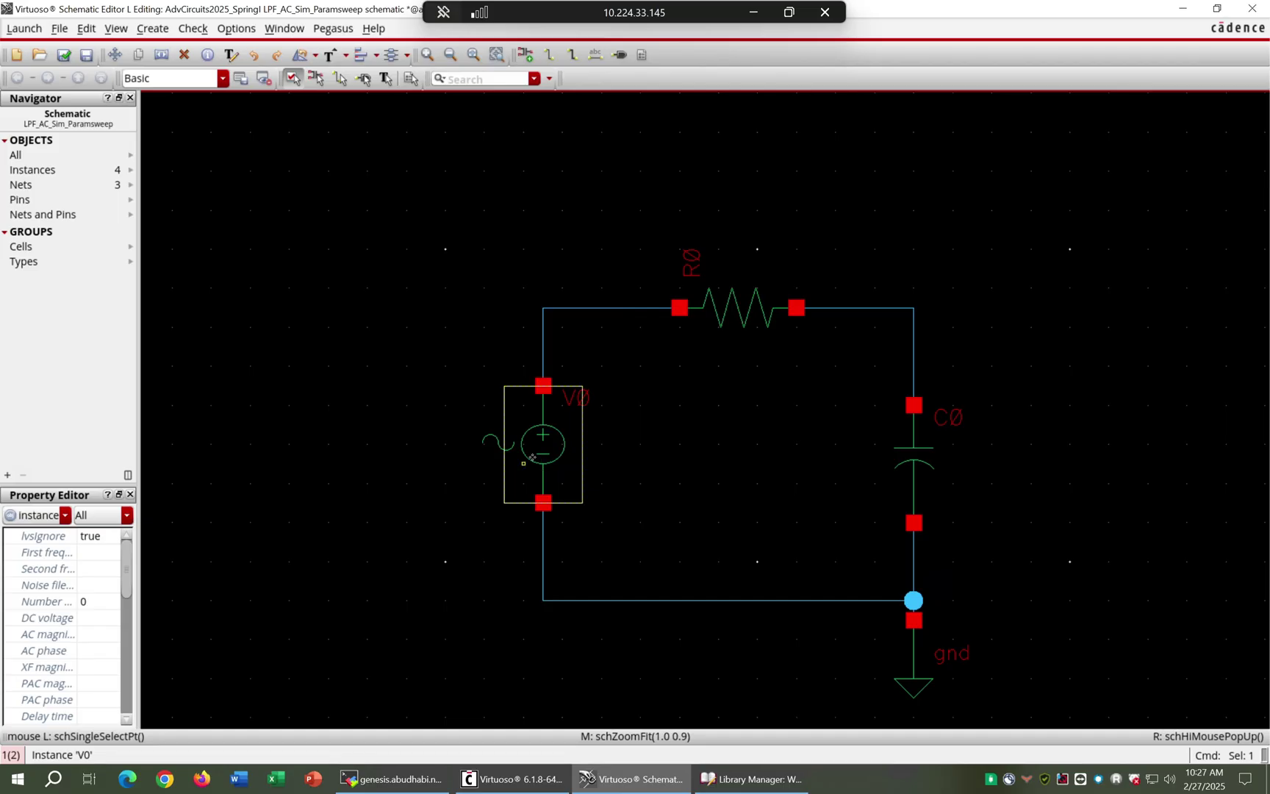
key("q")
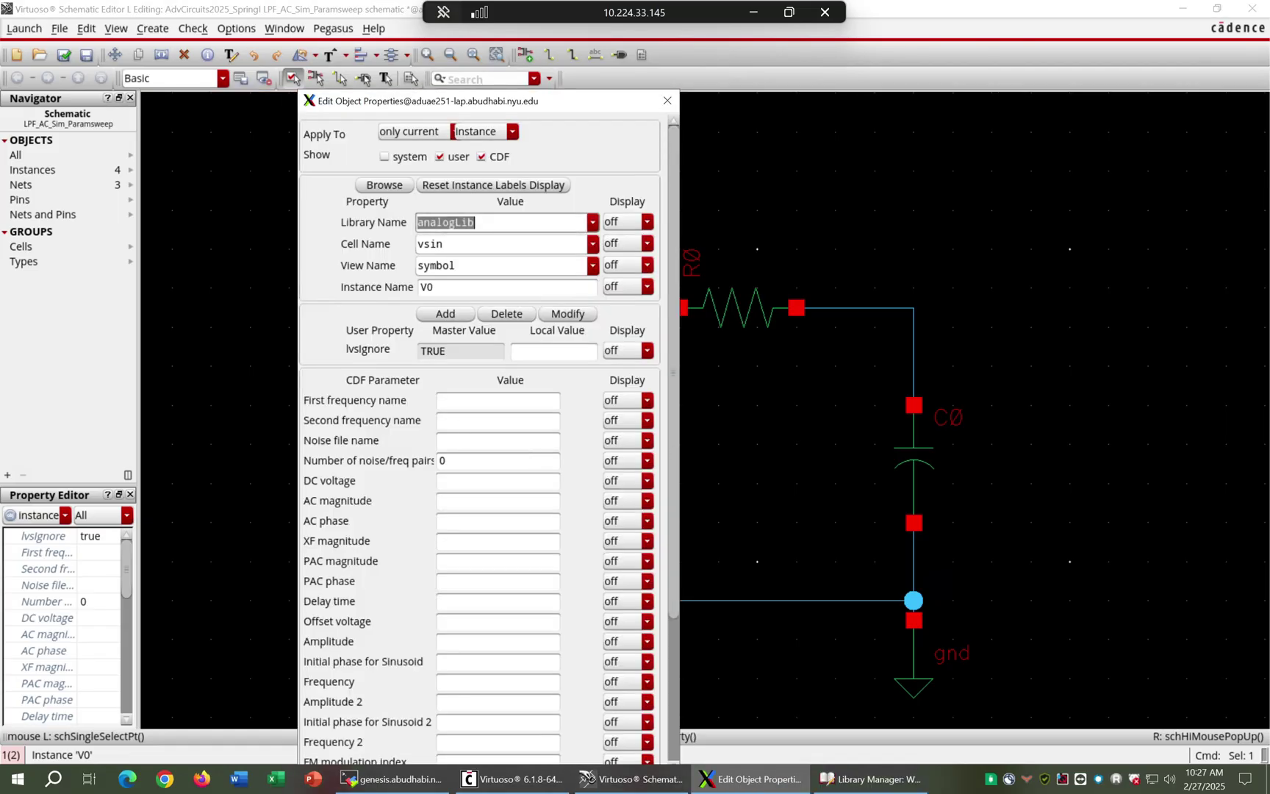
left_click(467, 503)
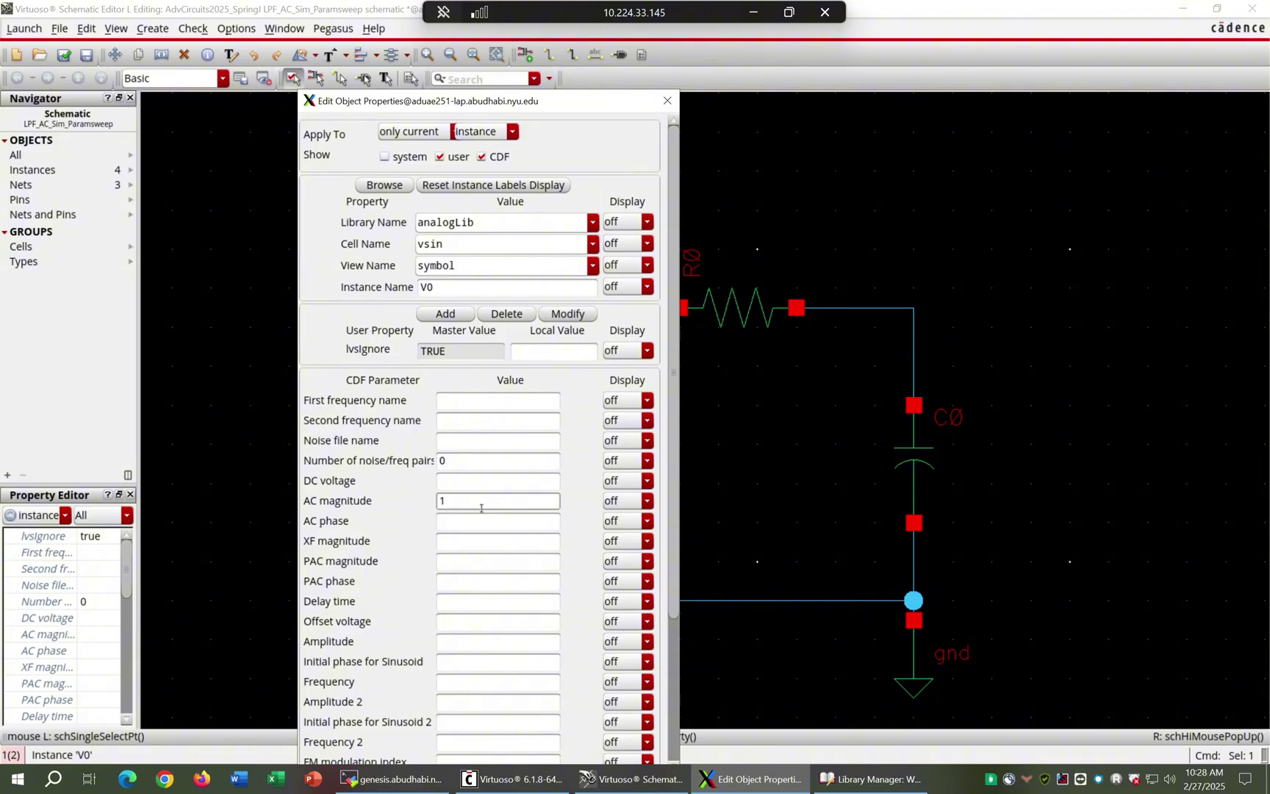
key("Return")
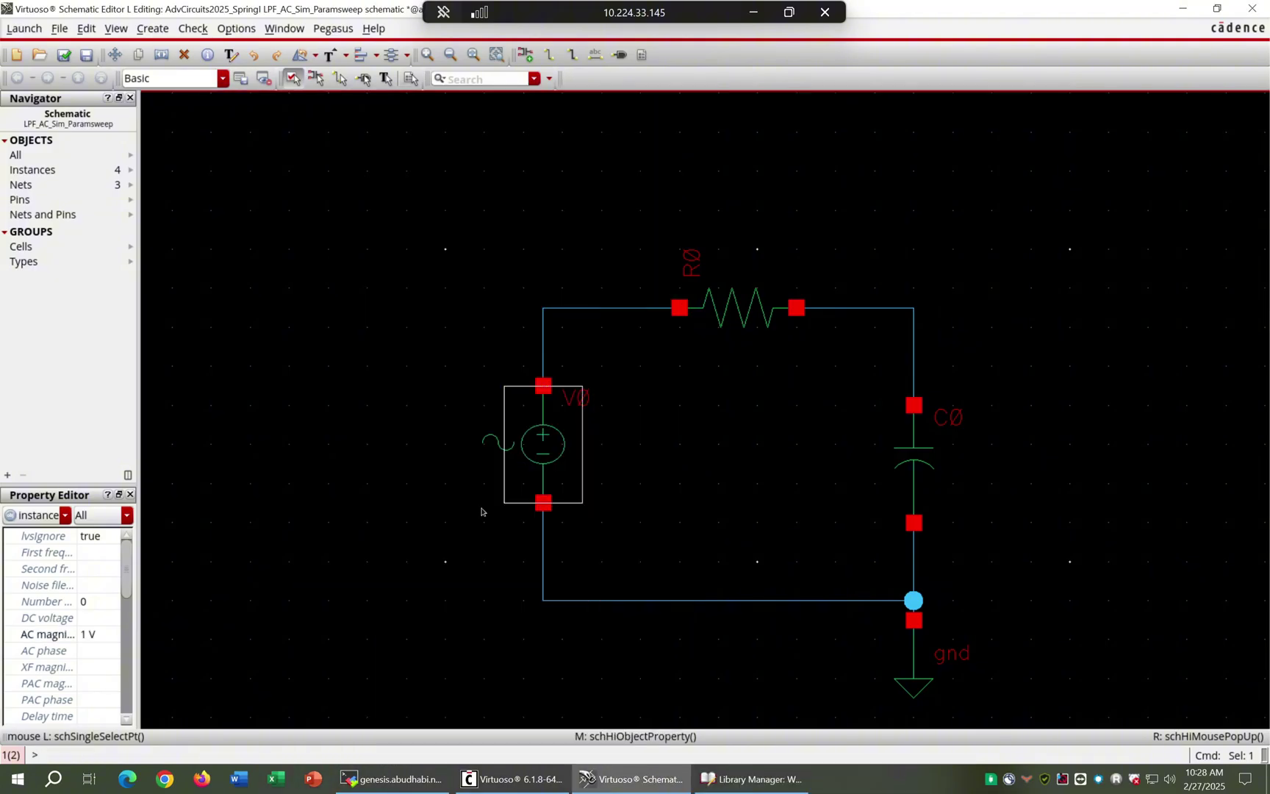
middle_click(550, 457)
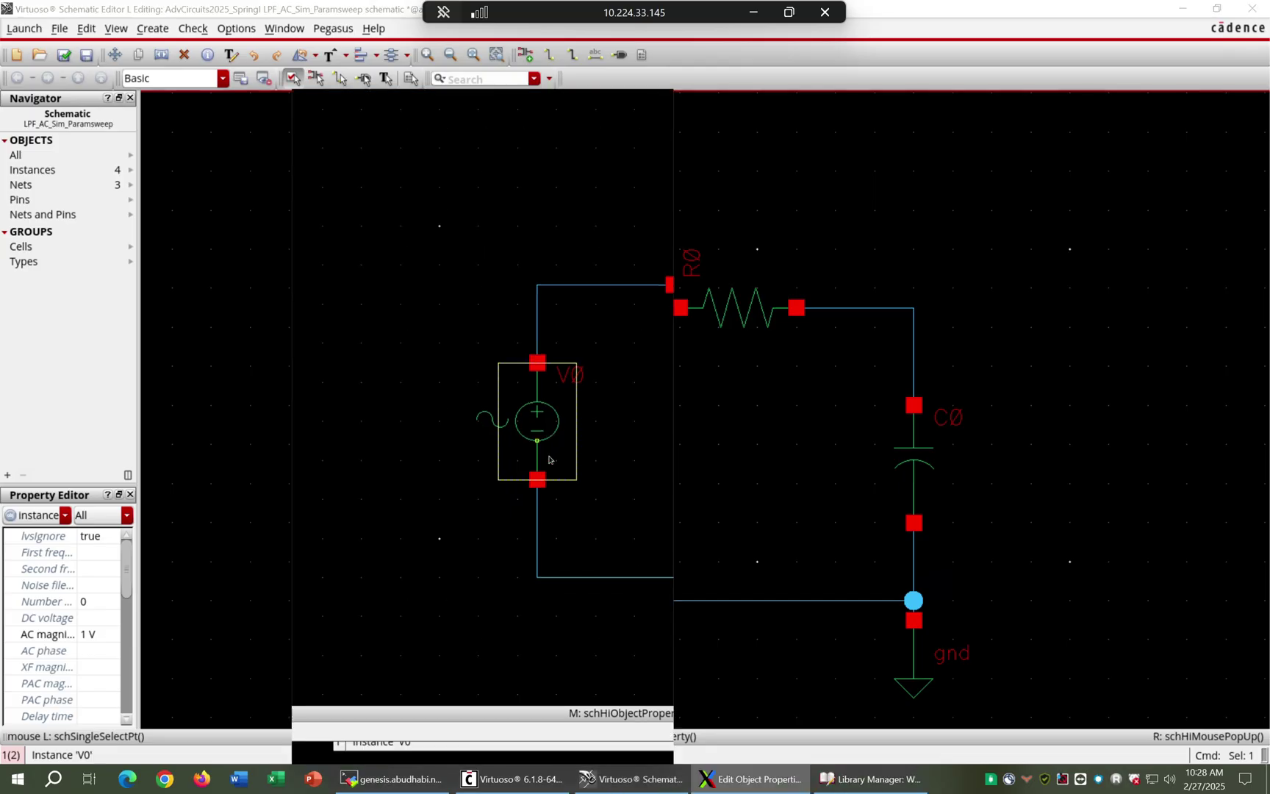
key("Return")
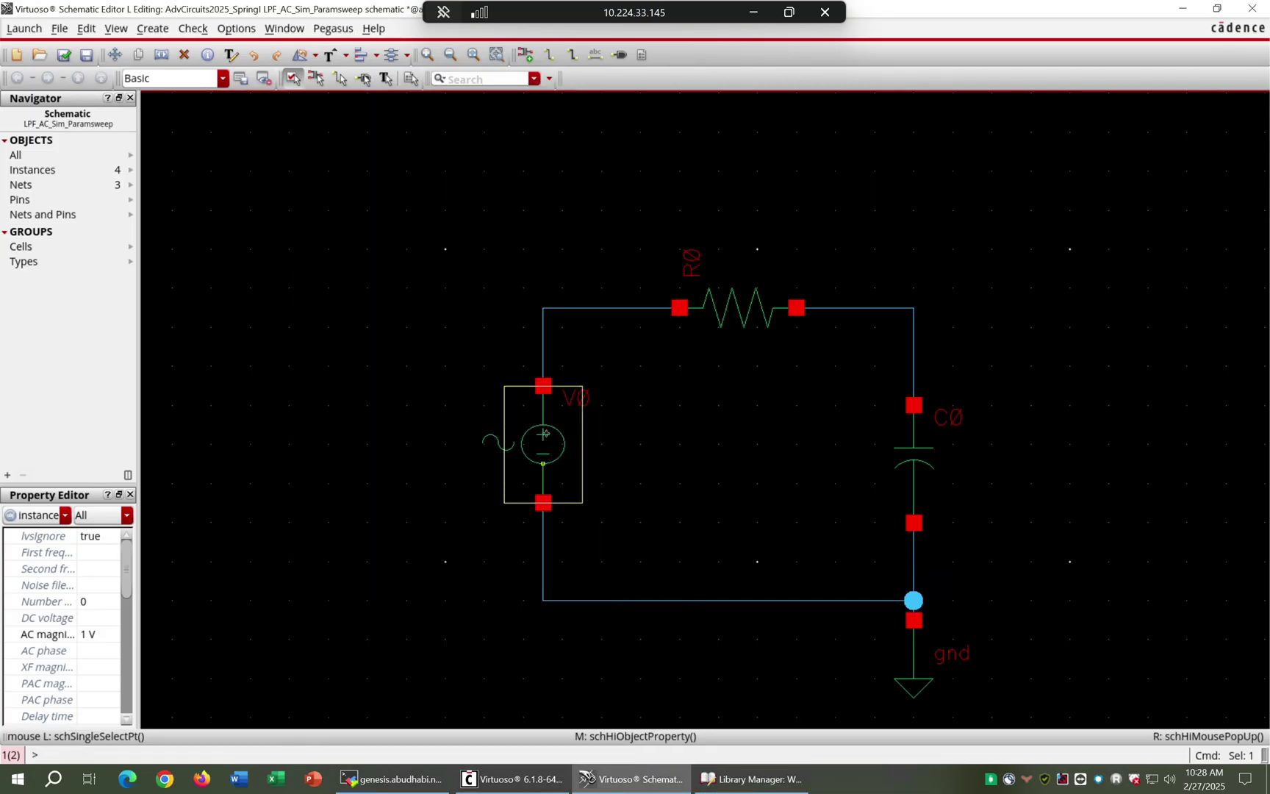
Set the capacitor's capacitance to 2u F, and check and save the schematic.
left_click(922, 456)
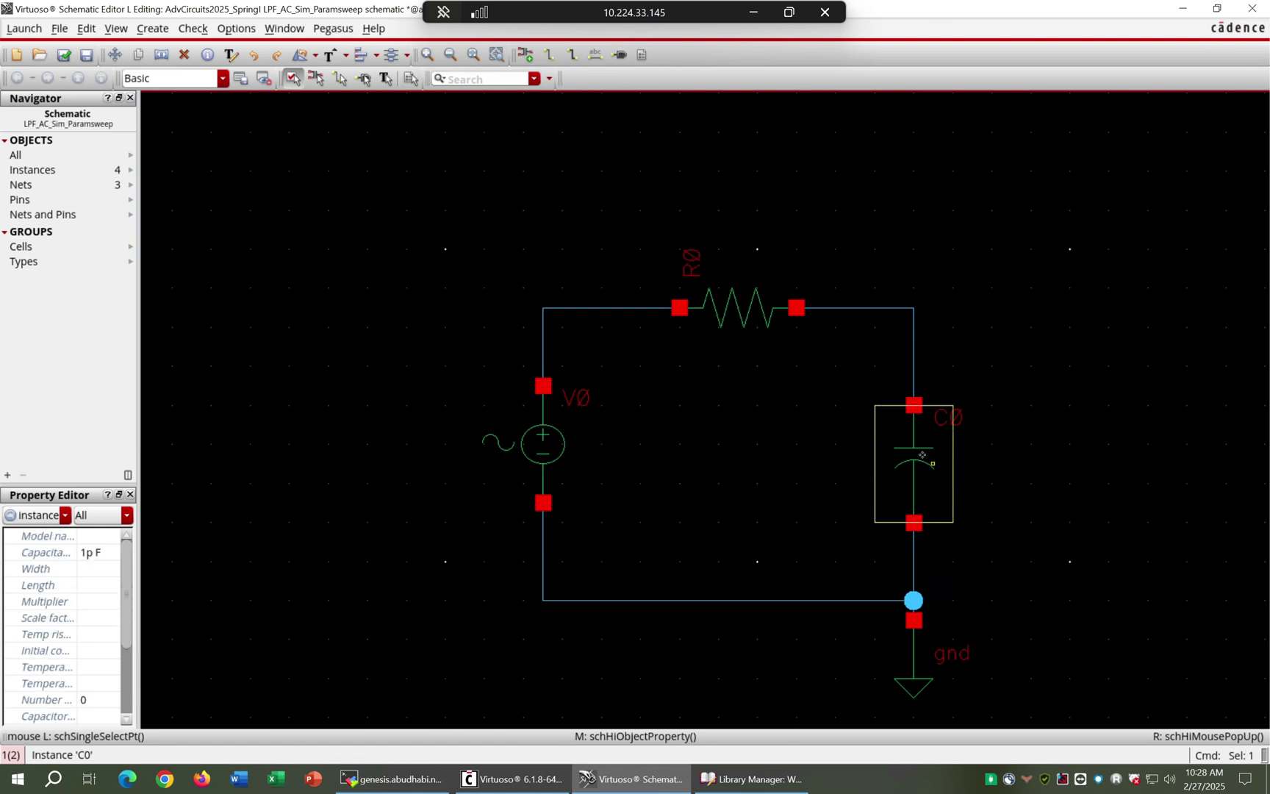
middle_click(922, 455)
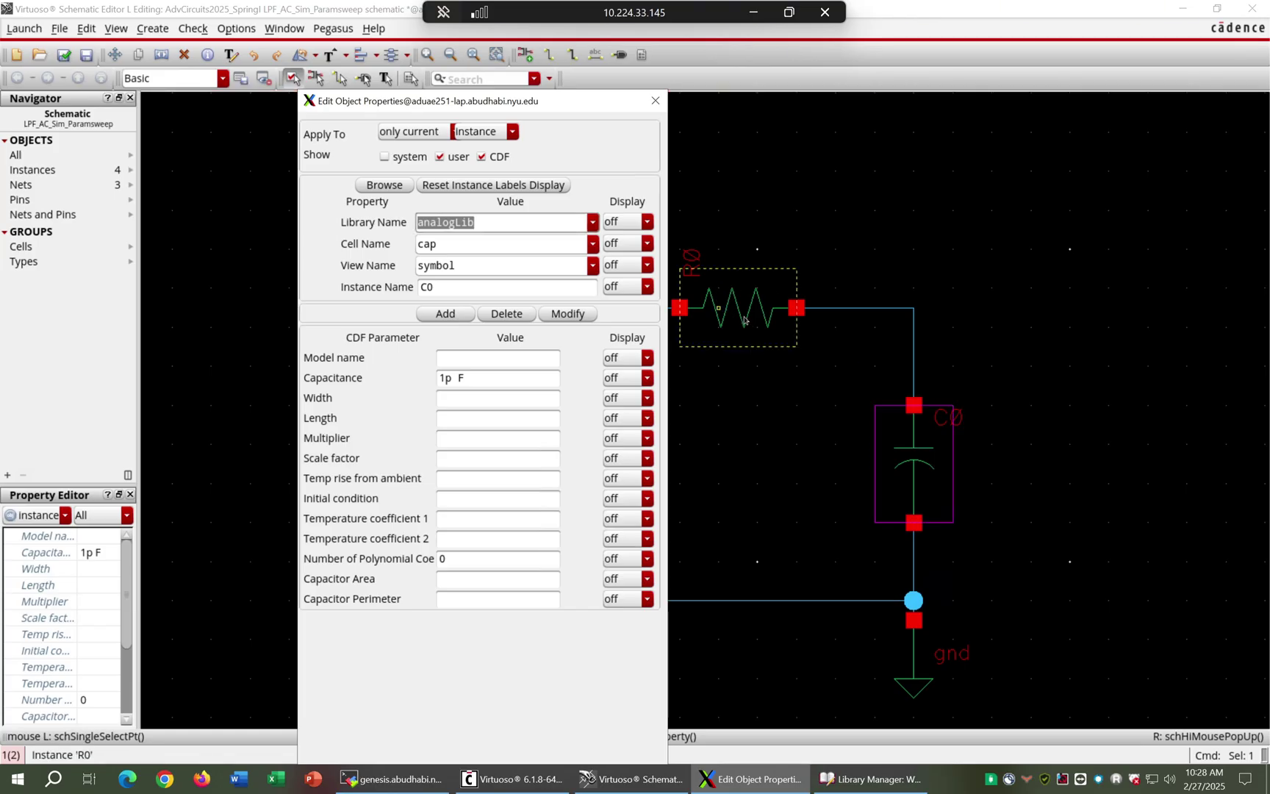
left_click(500, 378)
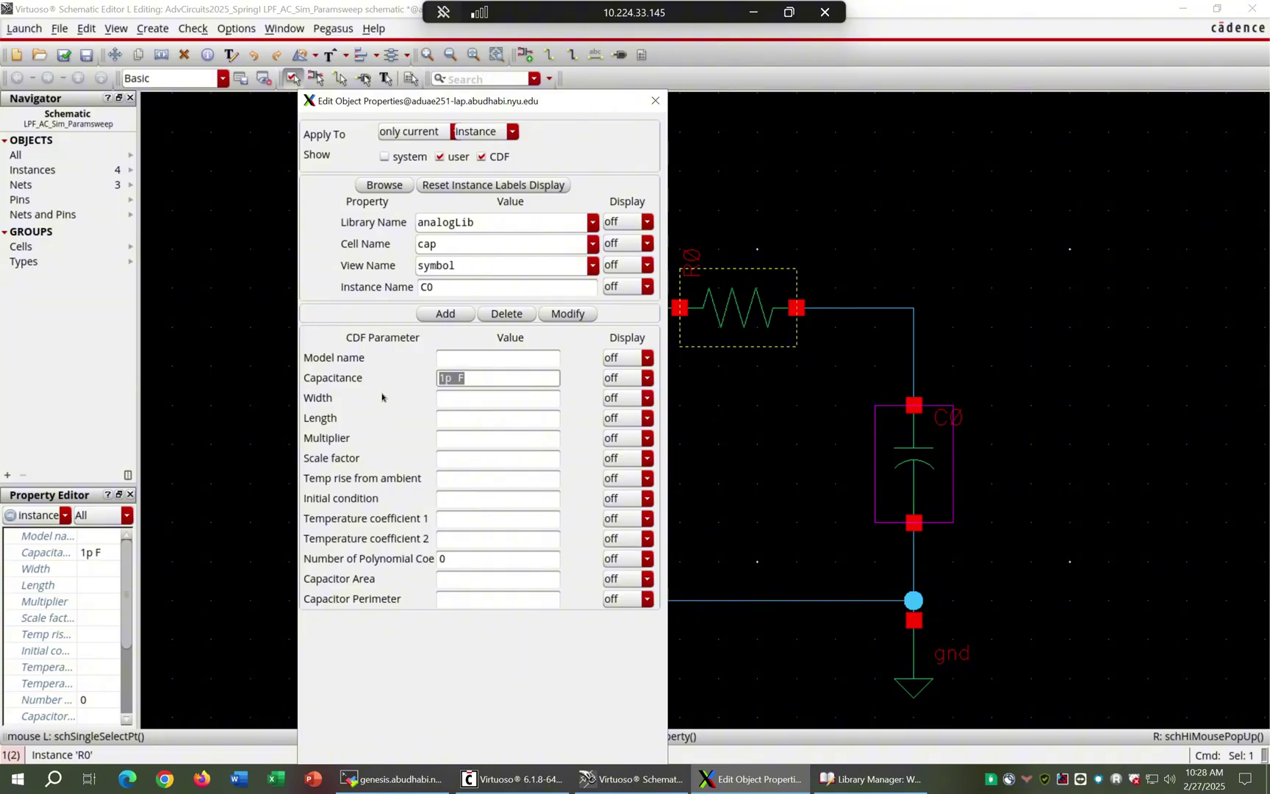
type("2u")
key("Return")
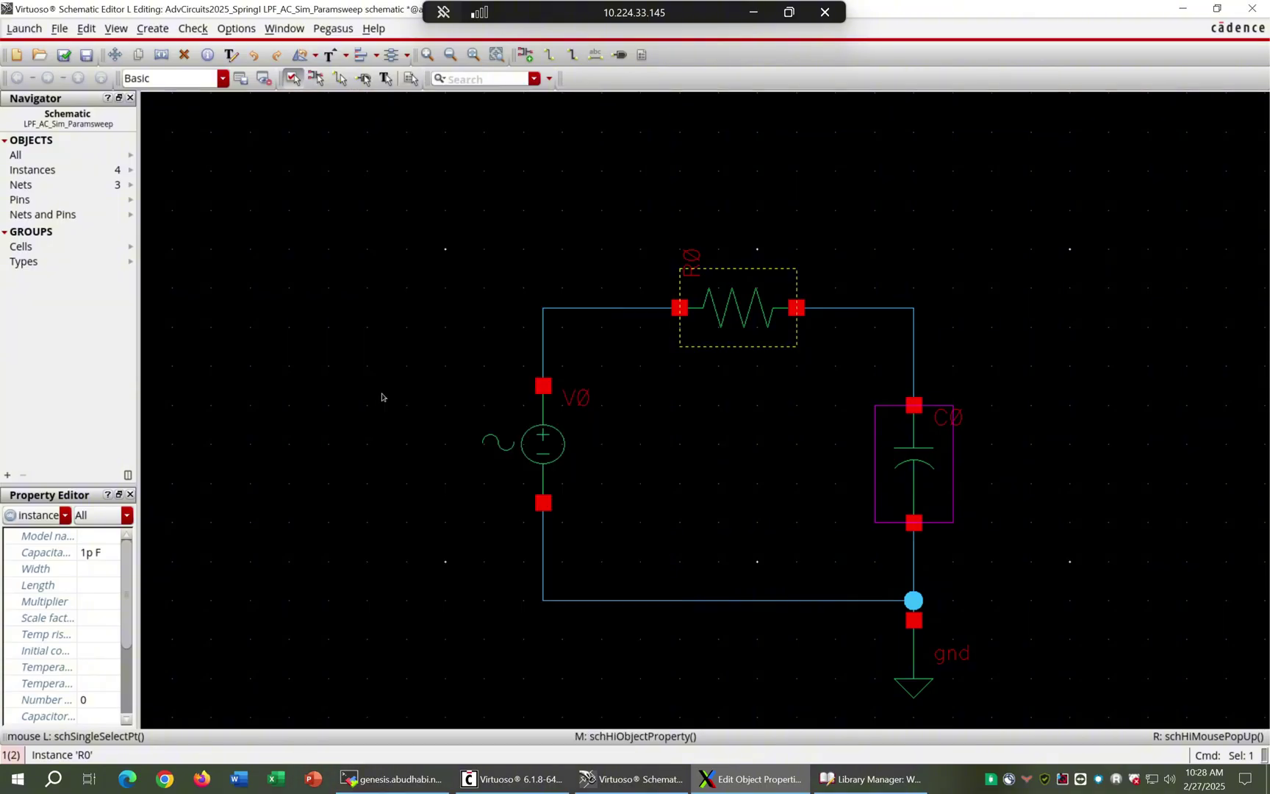
left_click(64, 55)
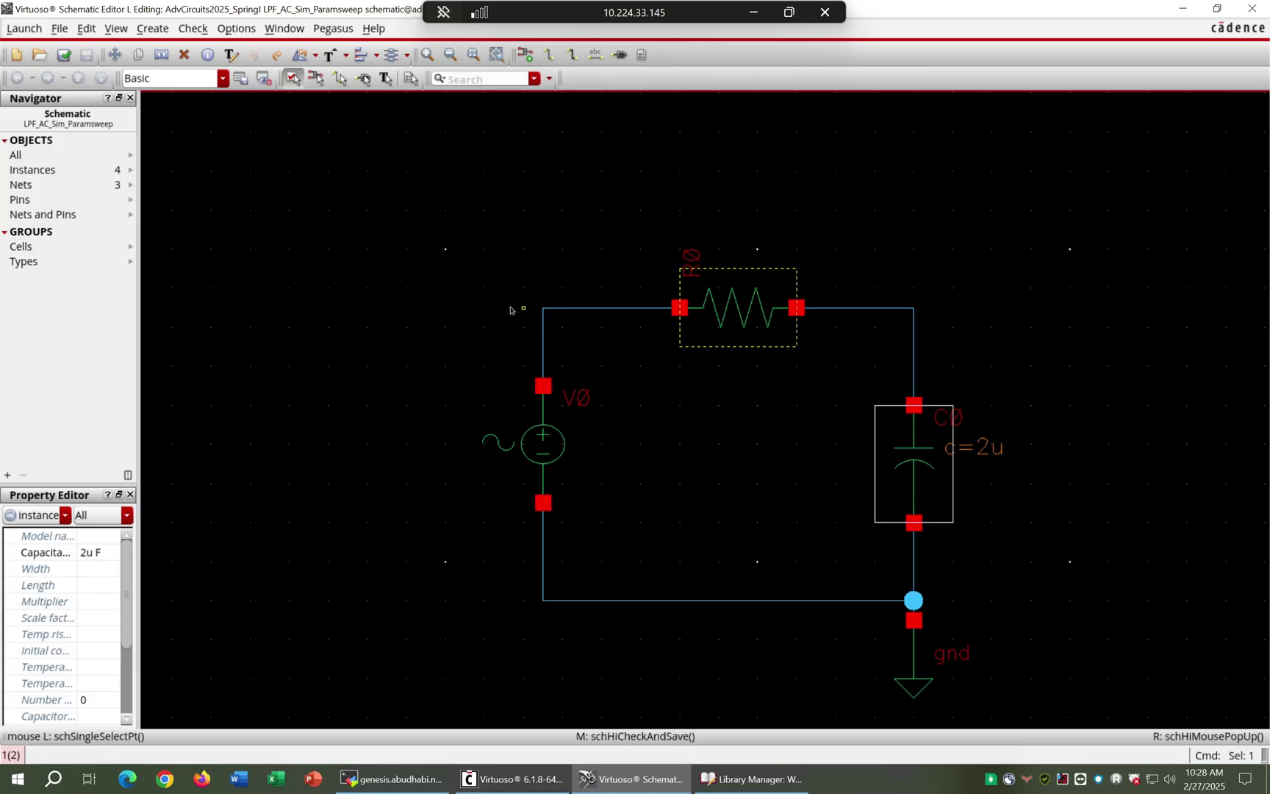
Label the wire between the voltage source and the resistor Vin.
key("l")
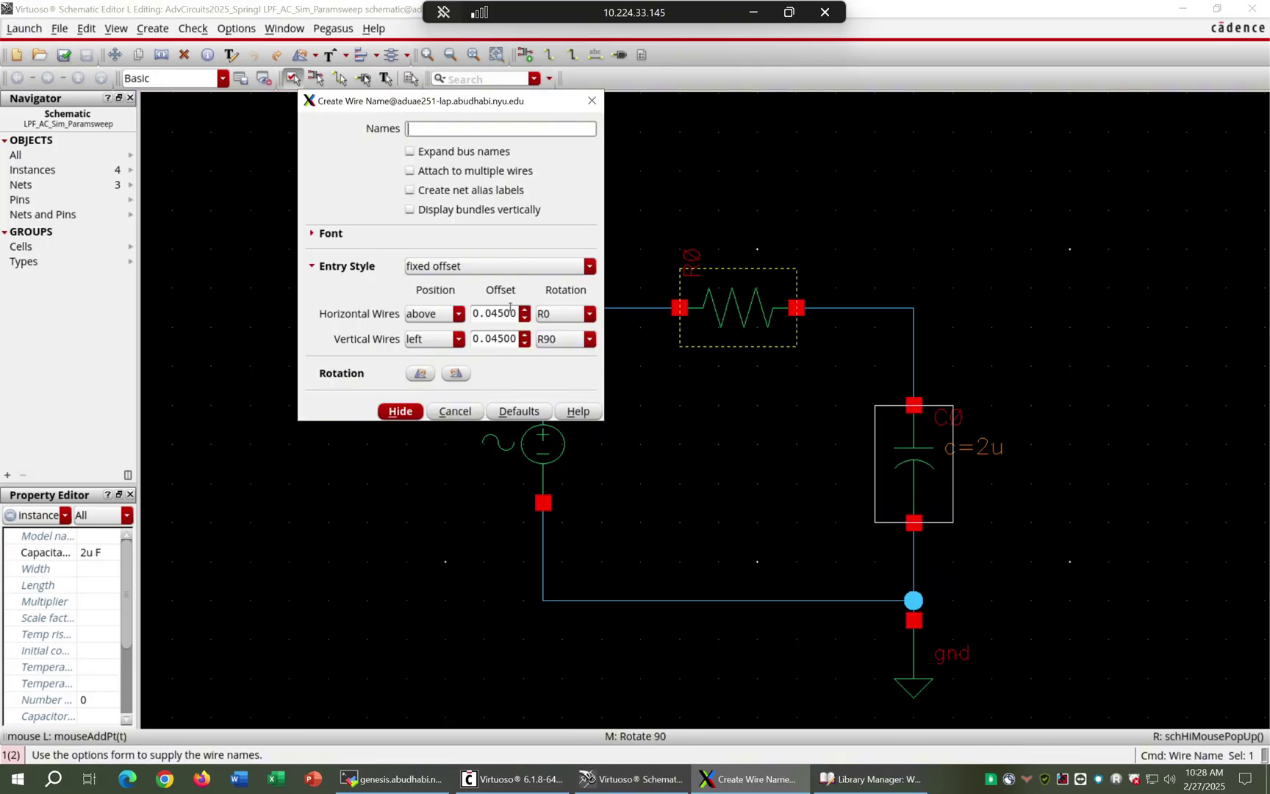
type("Vin")
type(" Vin")
key("Return")
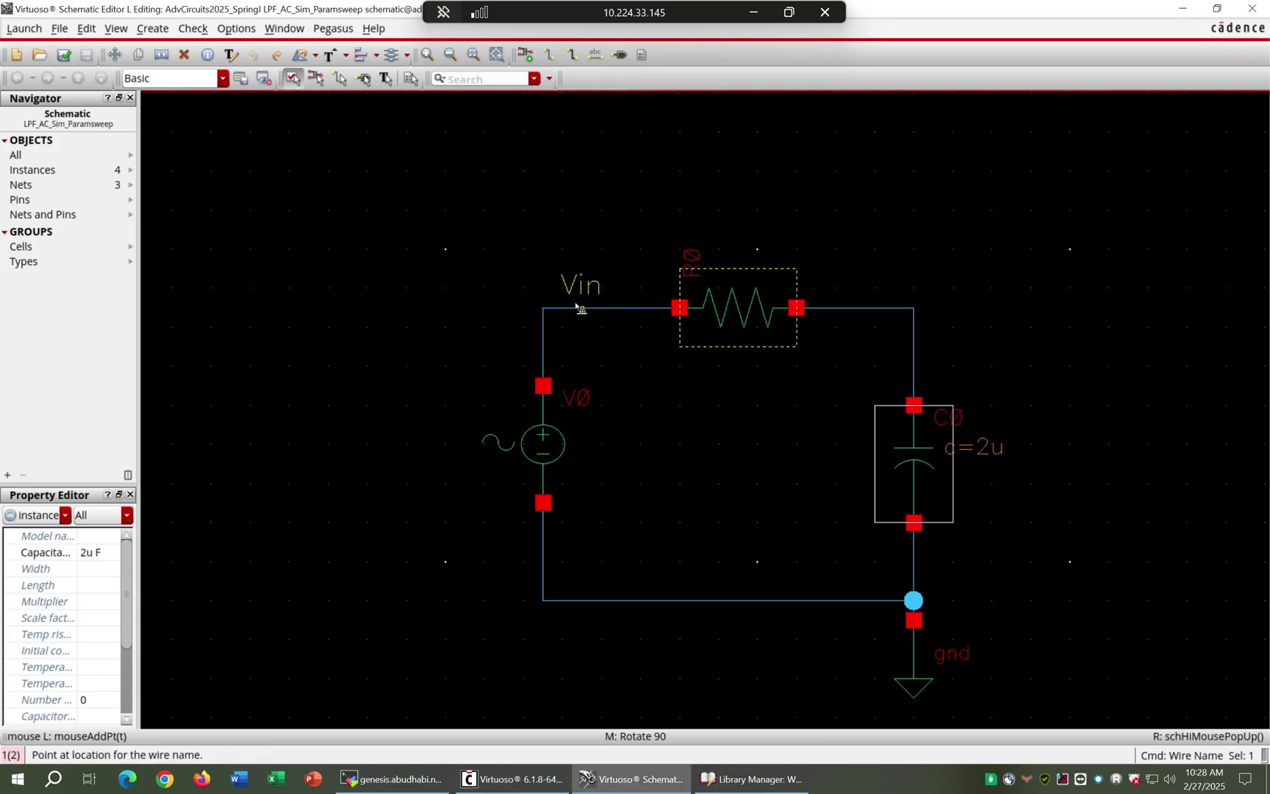
left_click(580, 308)
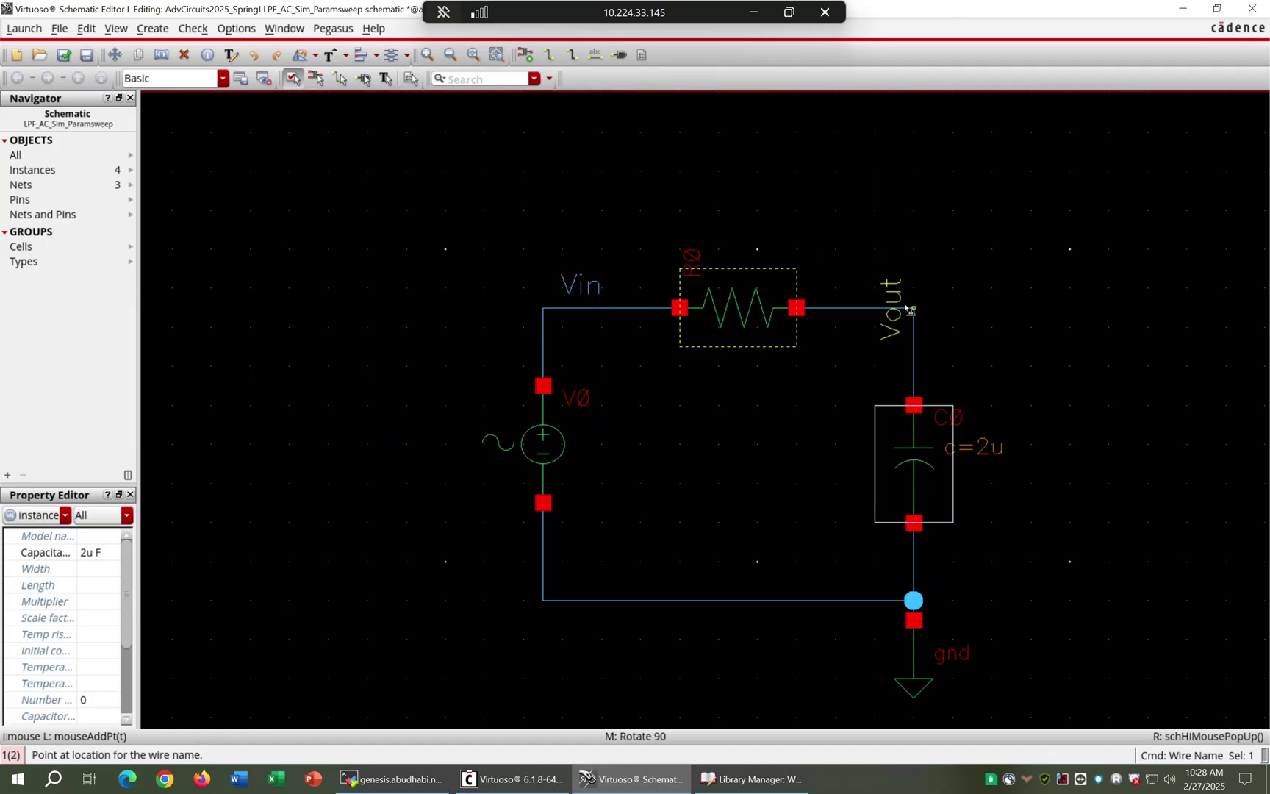
key("Escape")
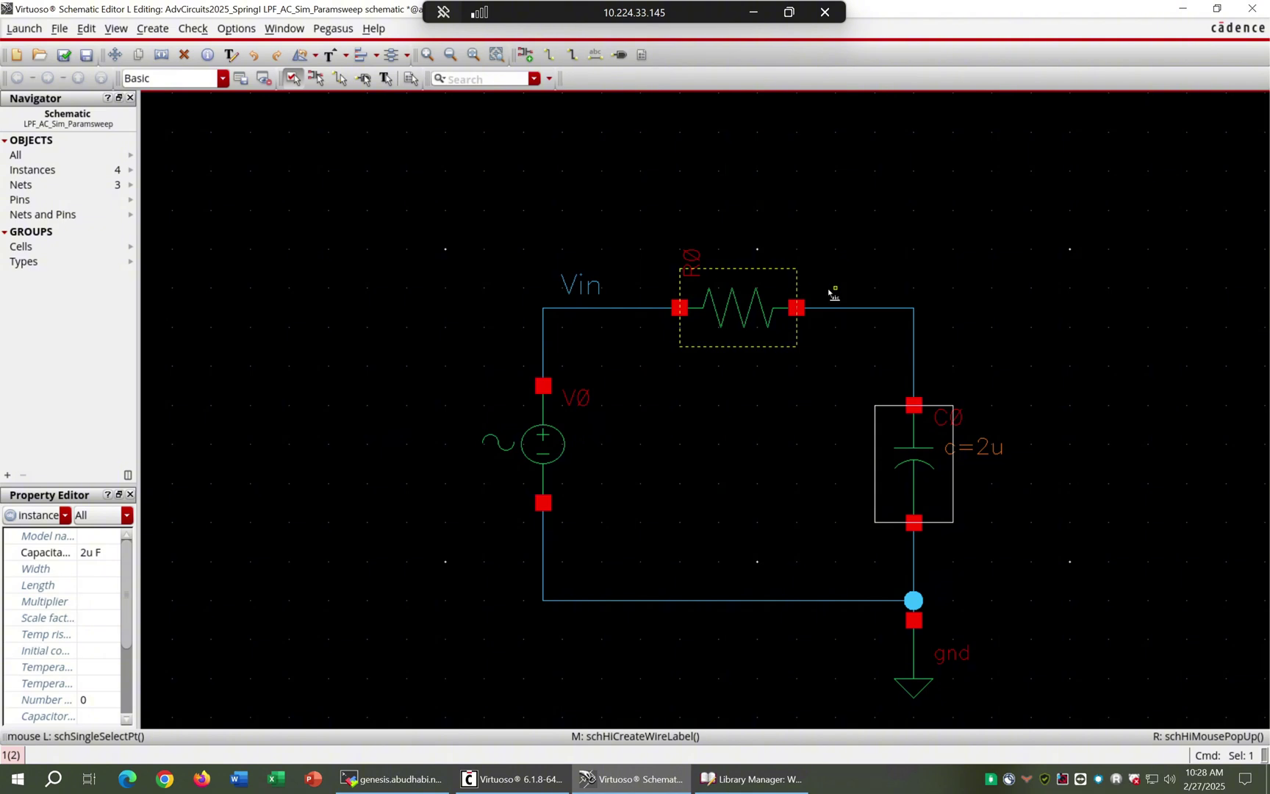
Label the wire between the resistor and the capacitor Vout, and check and save the schematic.
key("l")
type("V")
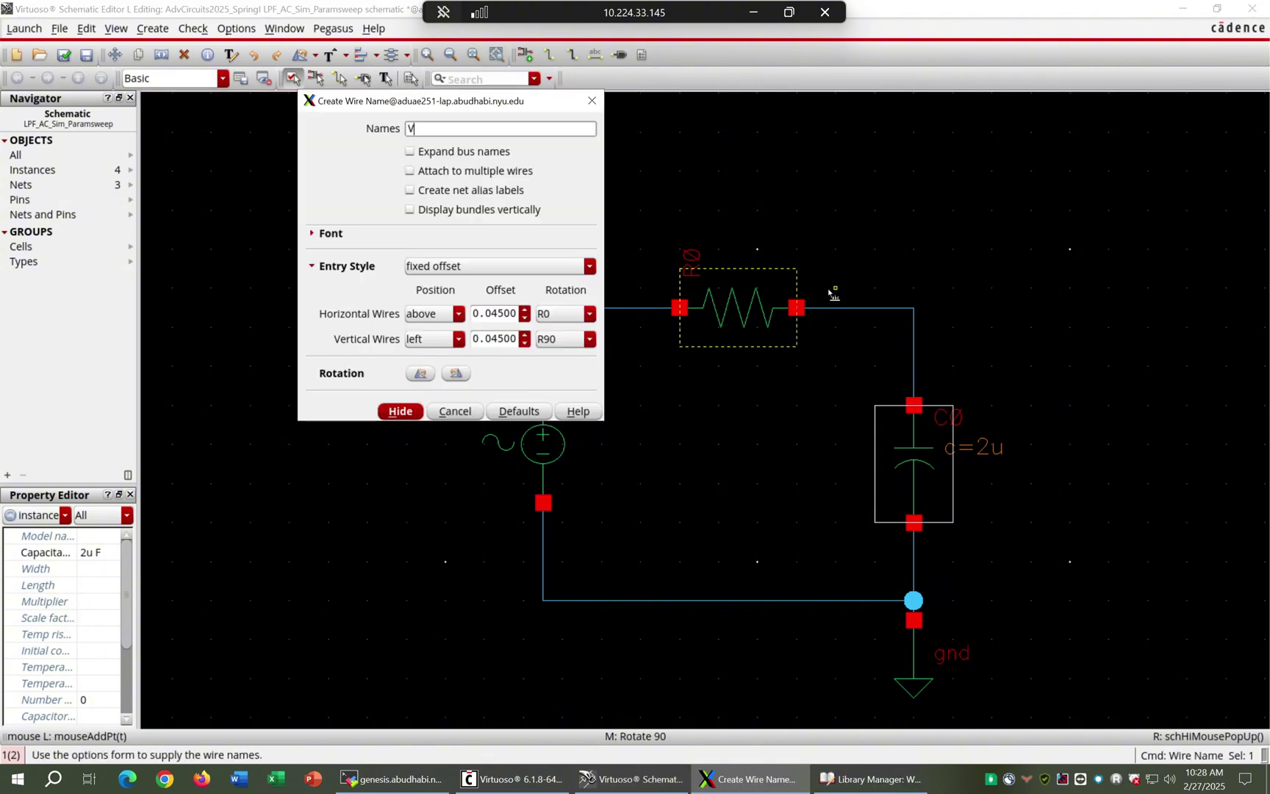
type("out")
key("Return")
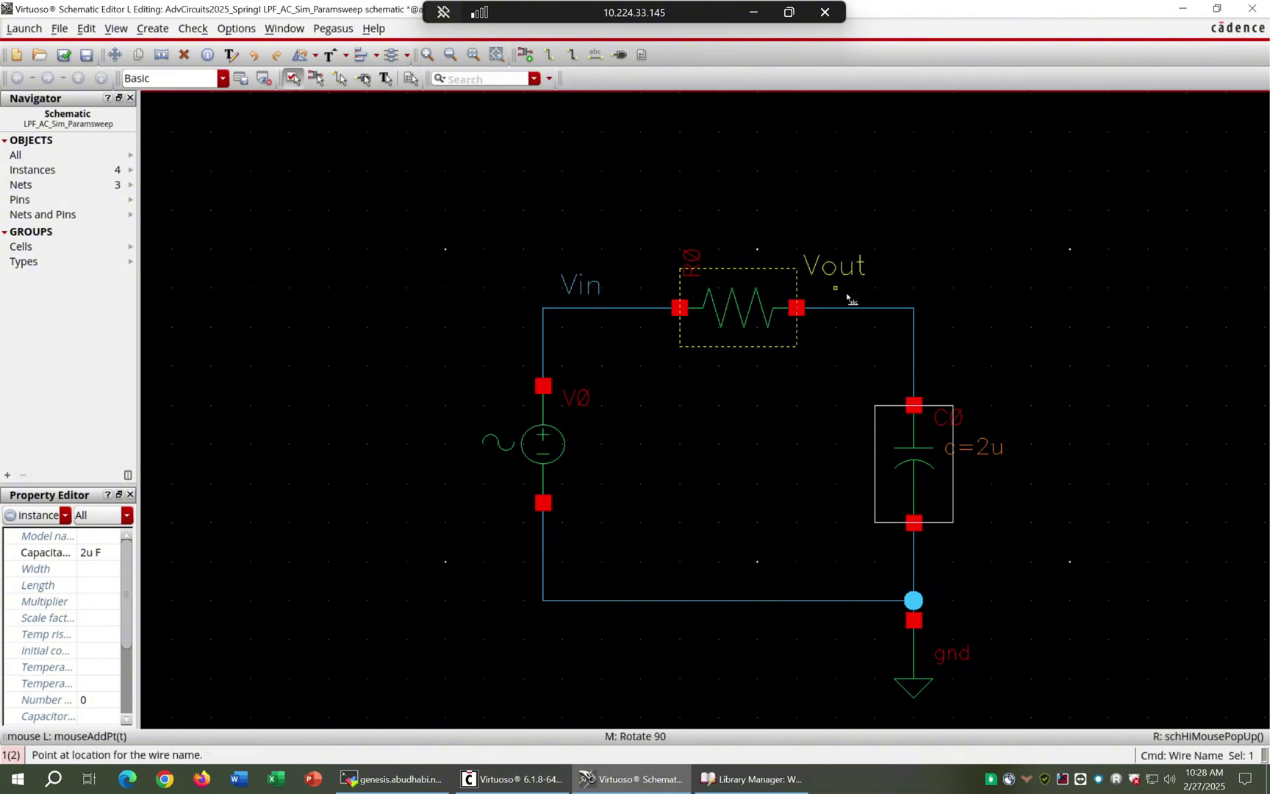
left_click(892, 311)
key("Escape")
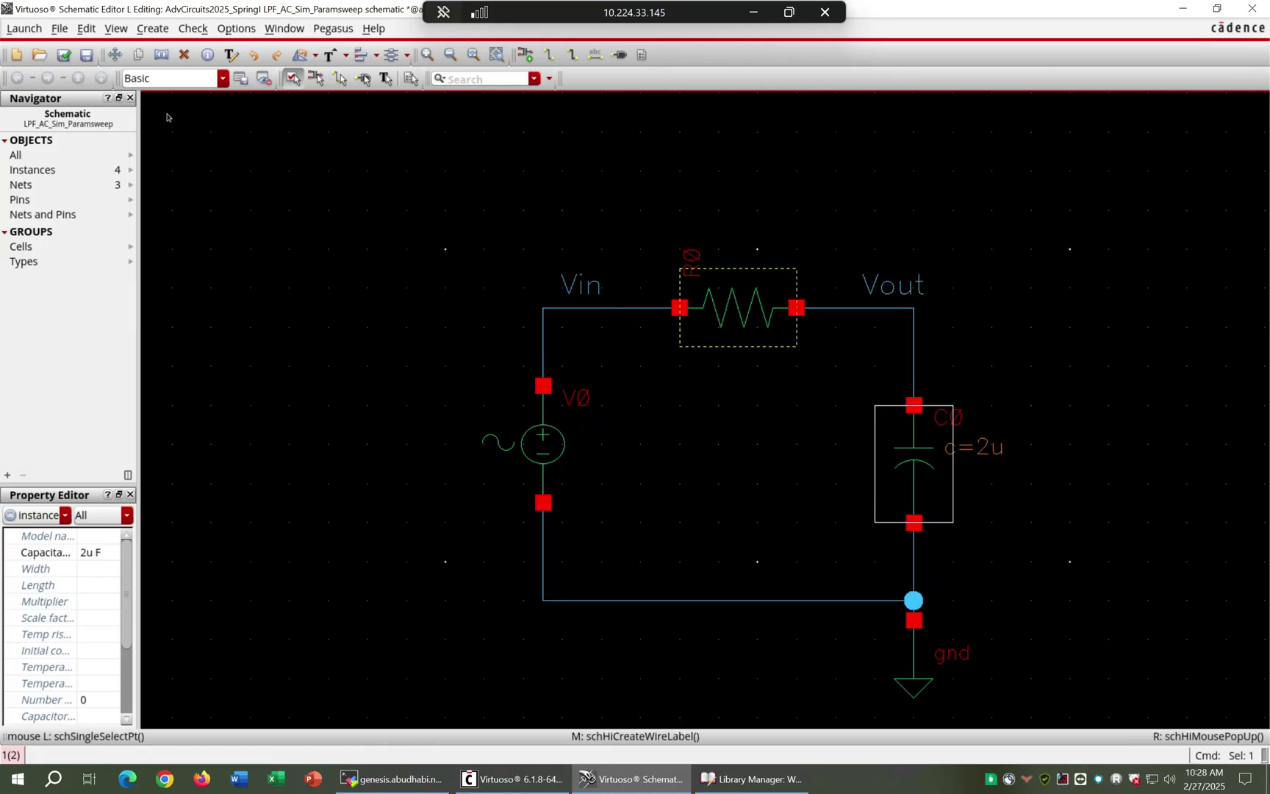
left_click(64, 54)
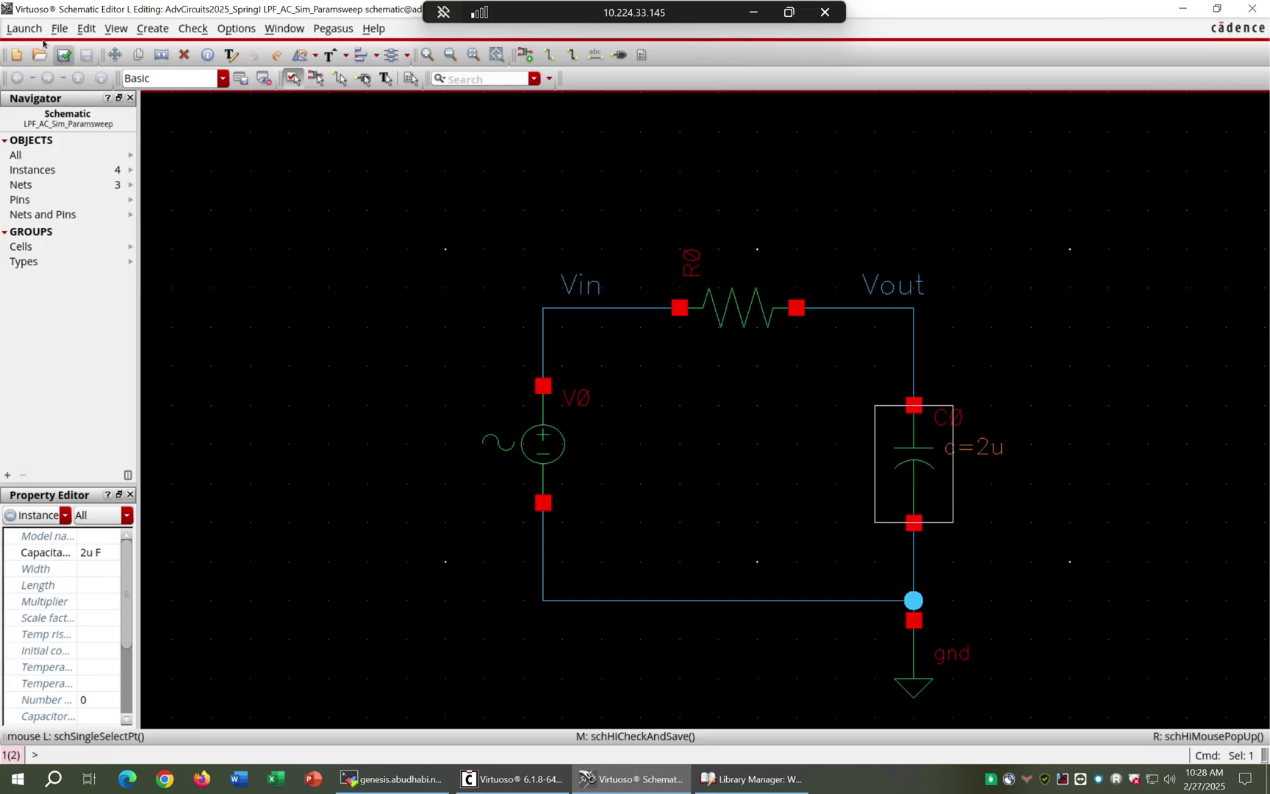
Create a new ADE XL view named adexl and add a test on the schematic view of LPF_AC_Sim_Paramsweep.
left_click(25, 28)
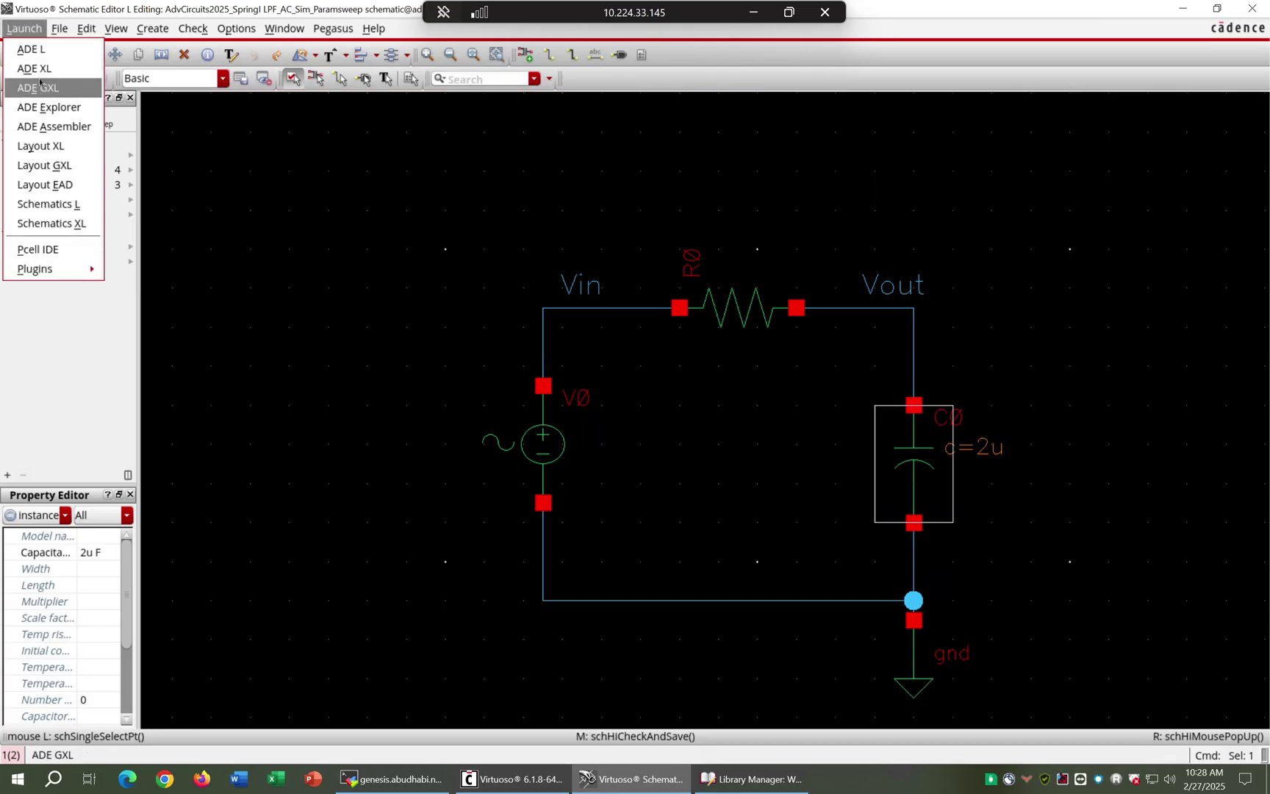
left_click(35, 69)
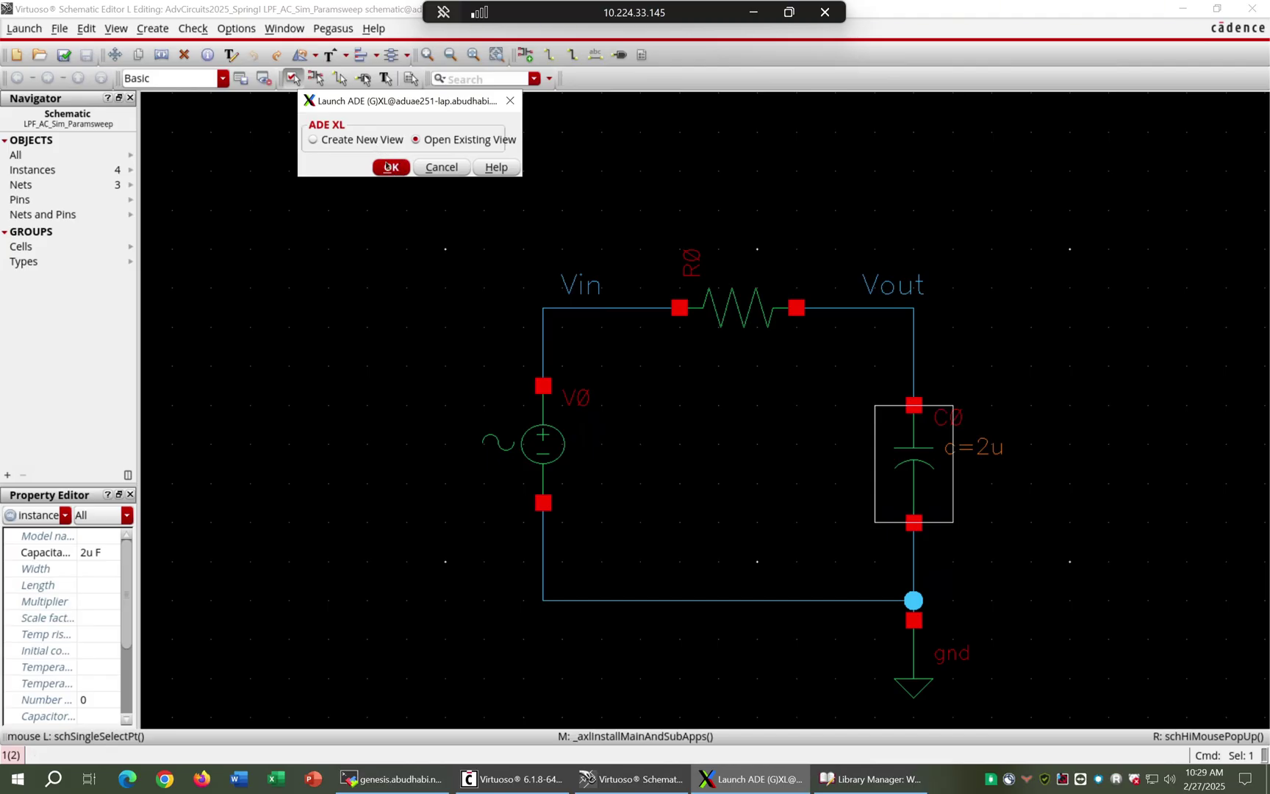
left_click(367, 140)
left_click(390, 168)
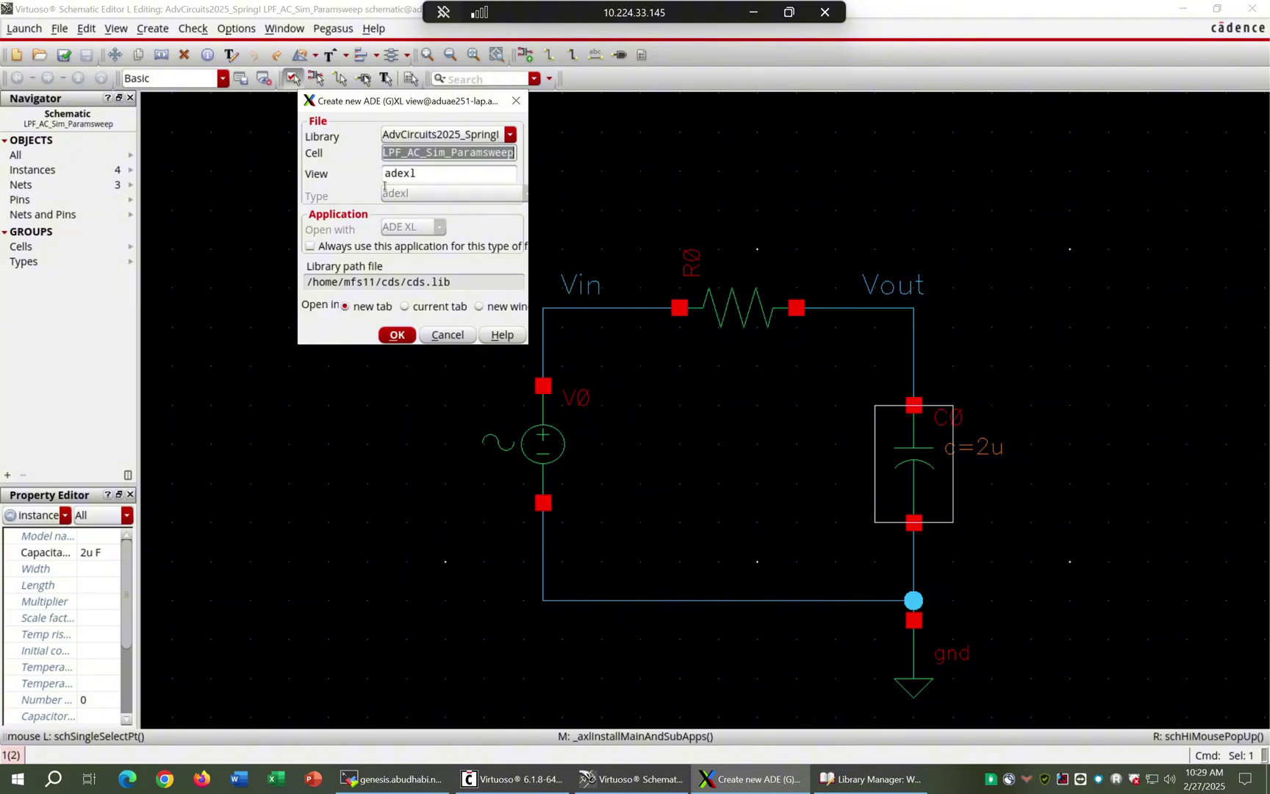
left_click(396, 336)
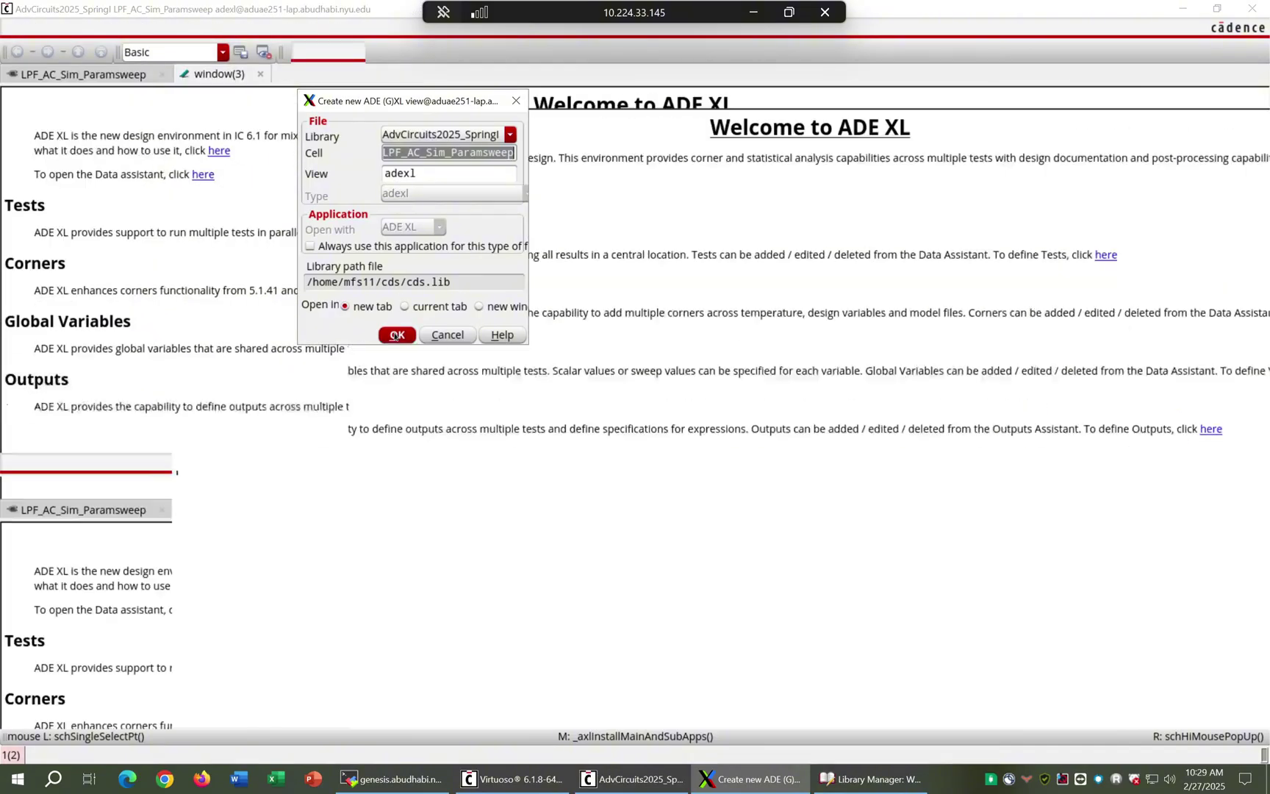
left_click(1108, 259)
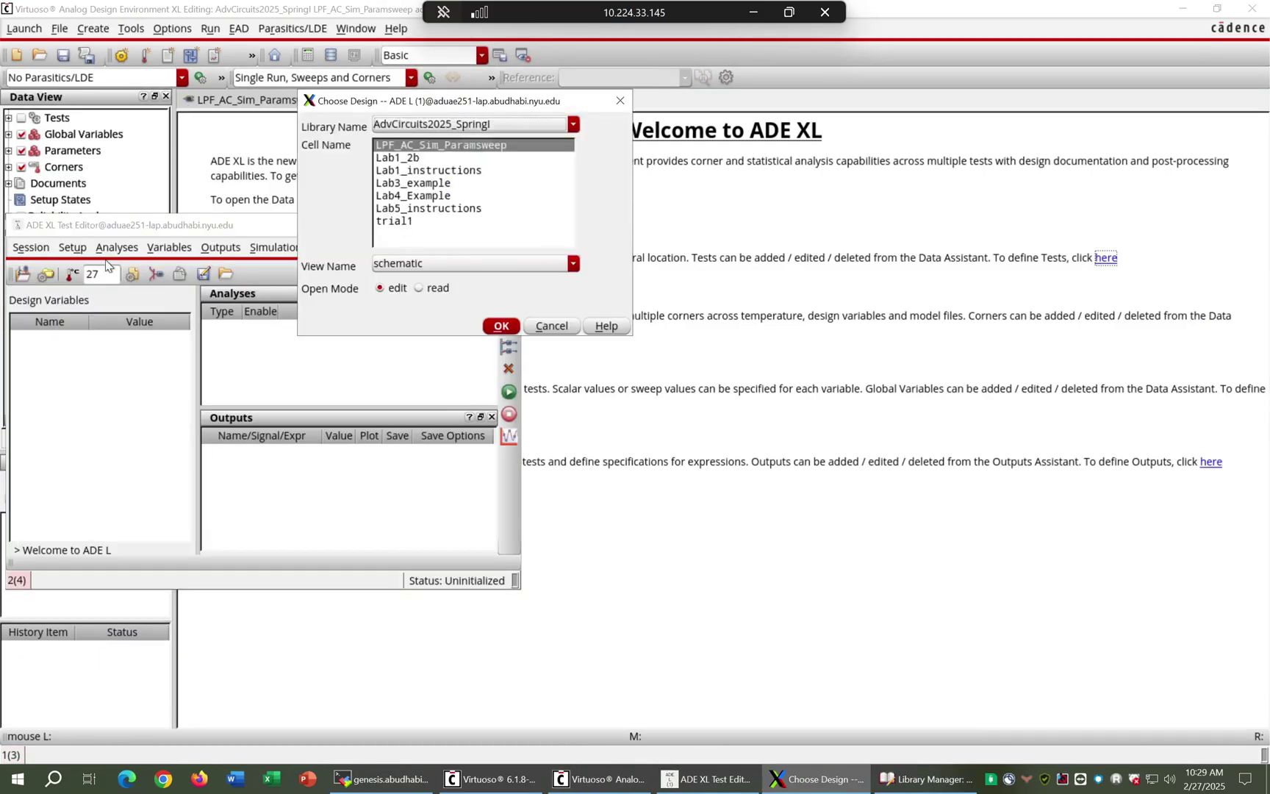
key("Return")
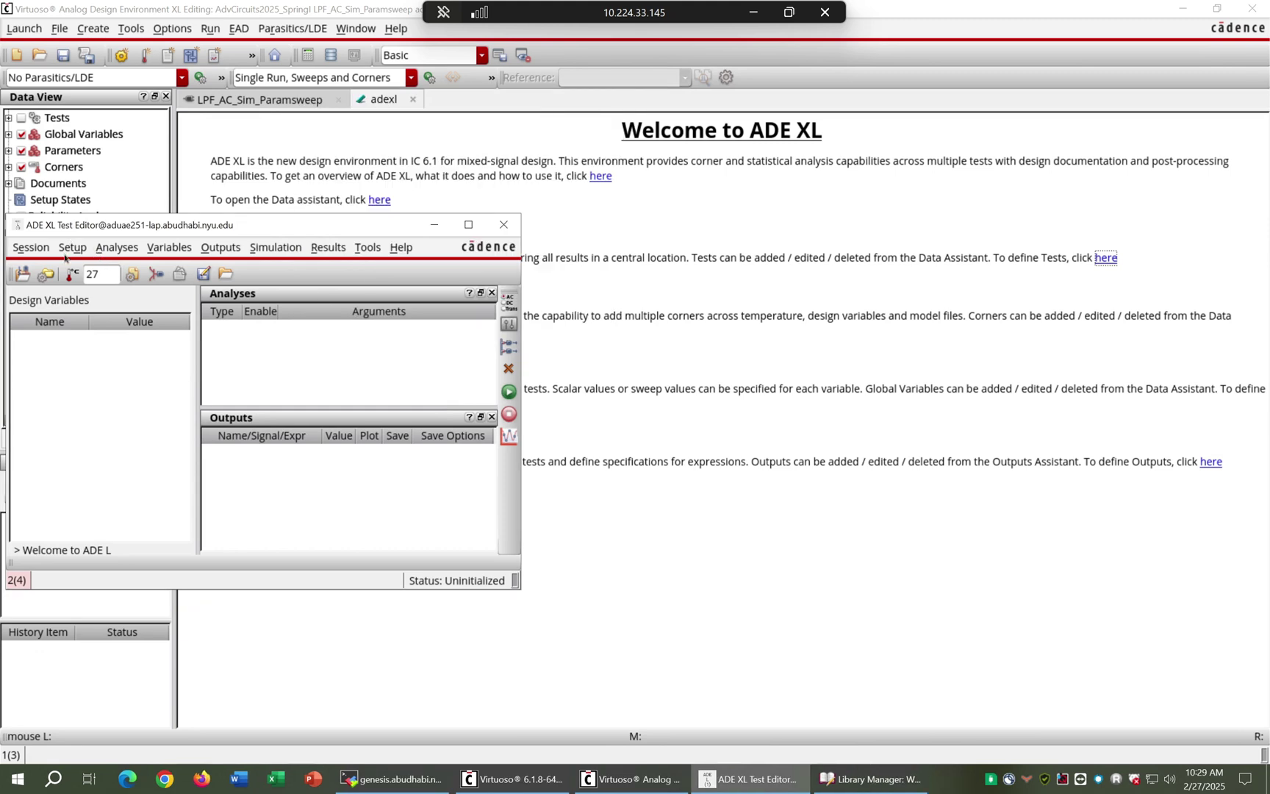
Look through the test's simulation environment options and accept them.
left_click(72, 247)
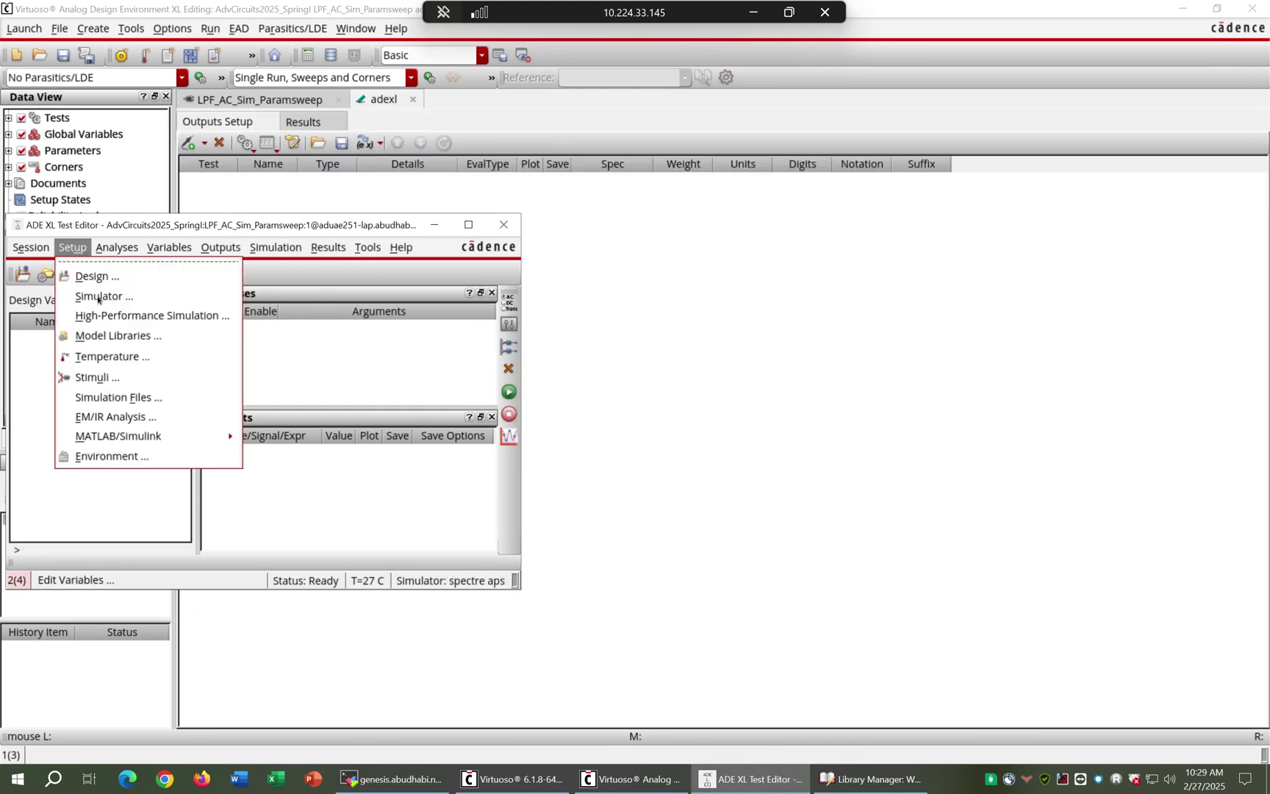
left_click(127, 457)
left_click(350, 337)
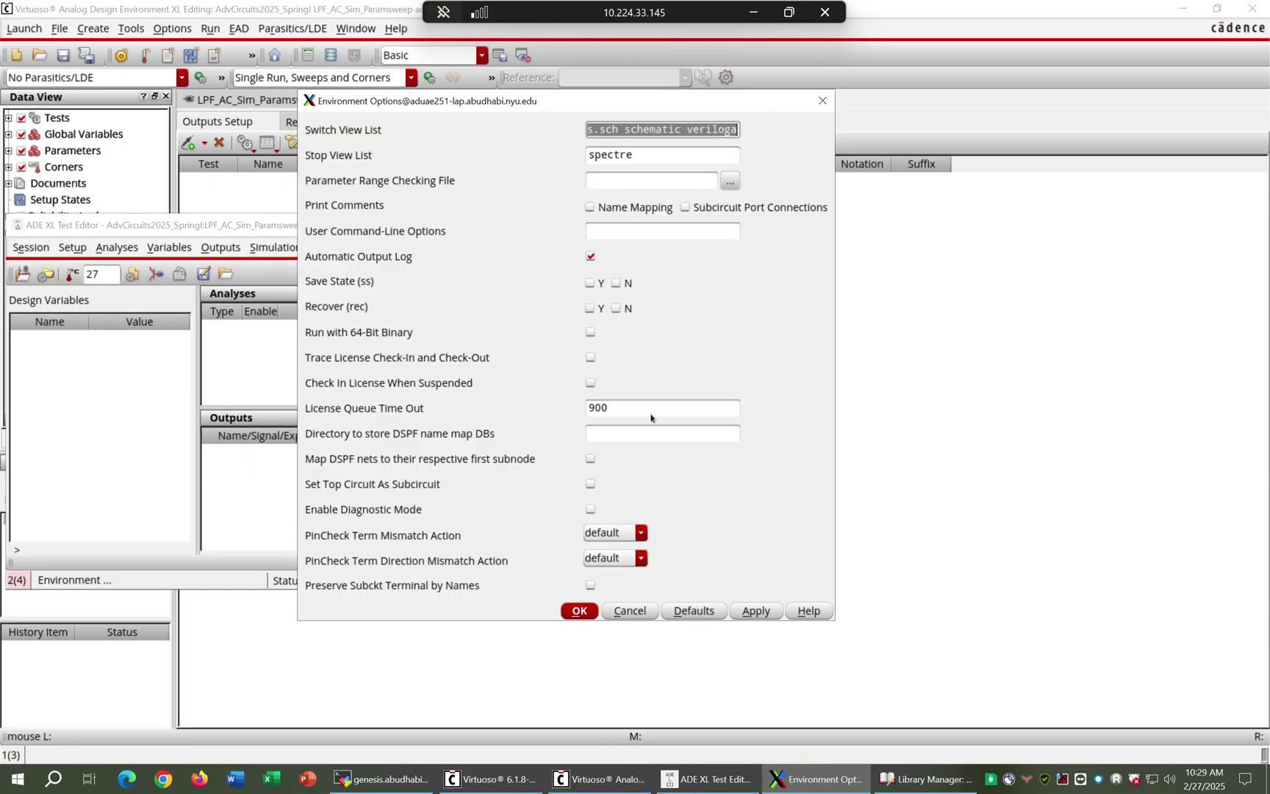
left_click(579, 611)
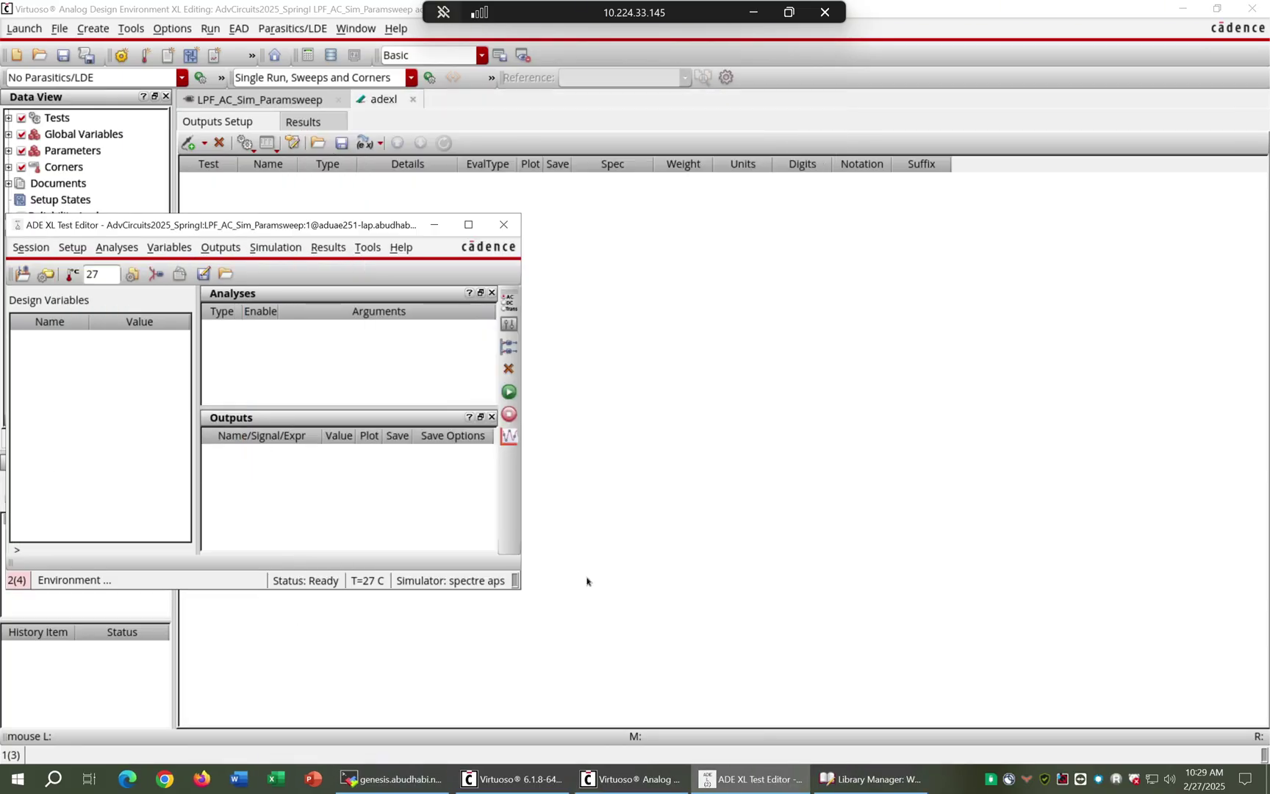
Add an AC analysis to the test that sweeps frequency from 1 to 100k with the automatic sweep type.
left_click(509, 304)
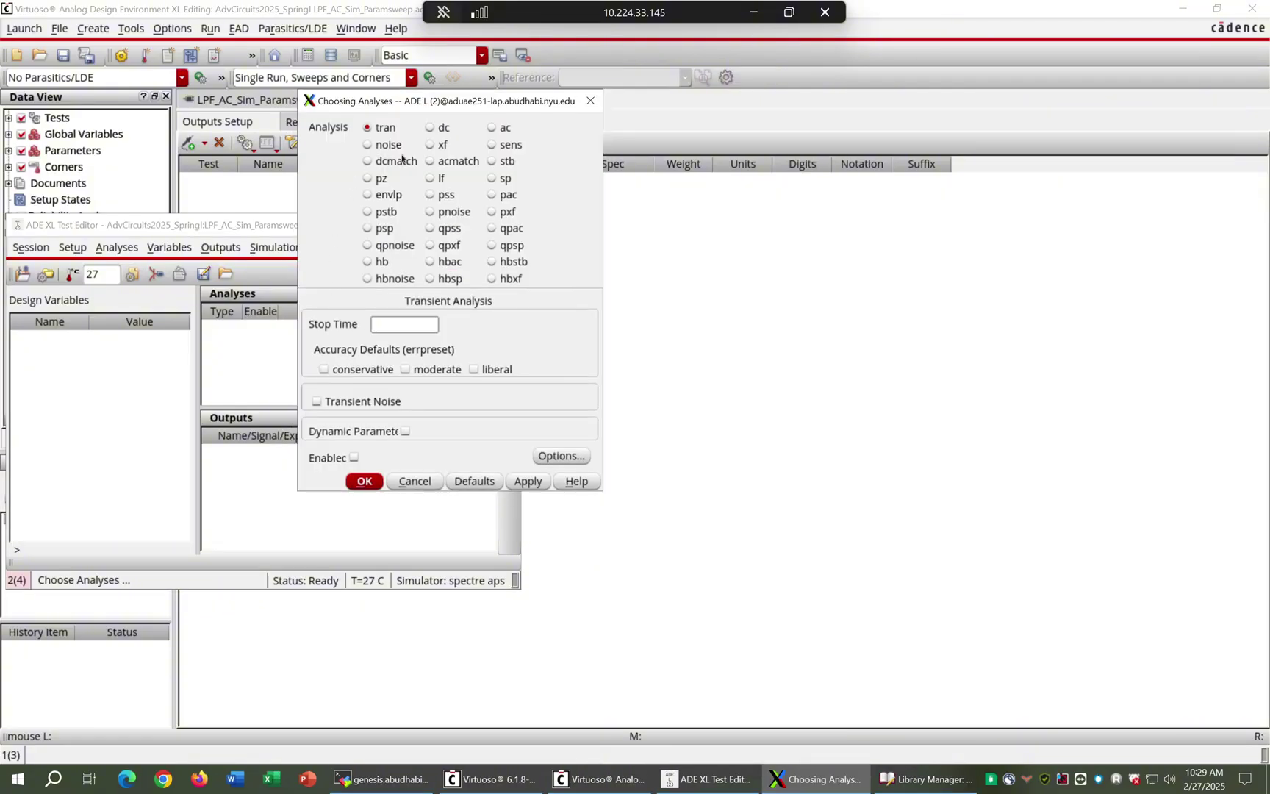
left_click(501, 131)
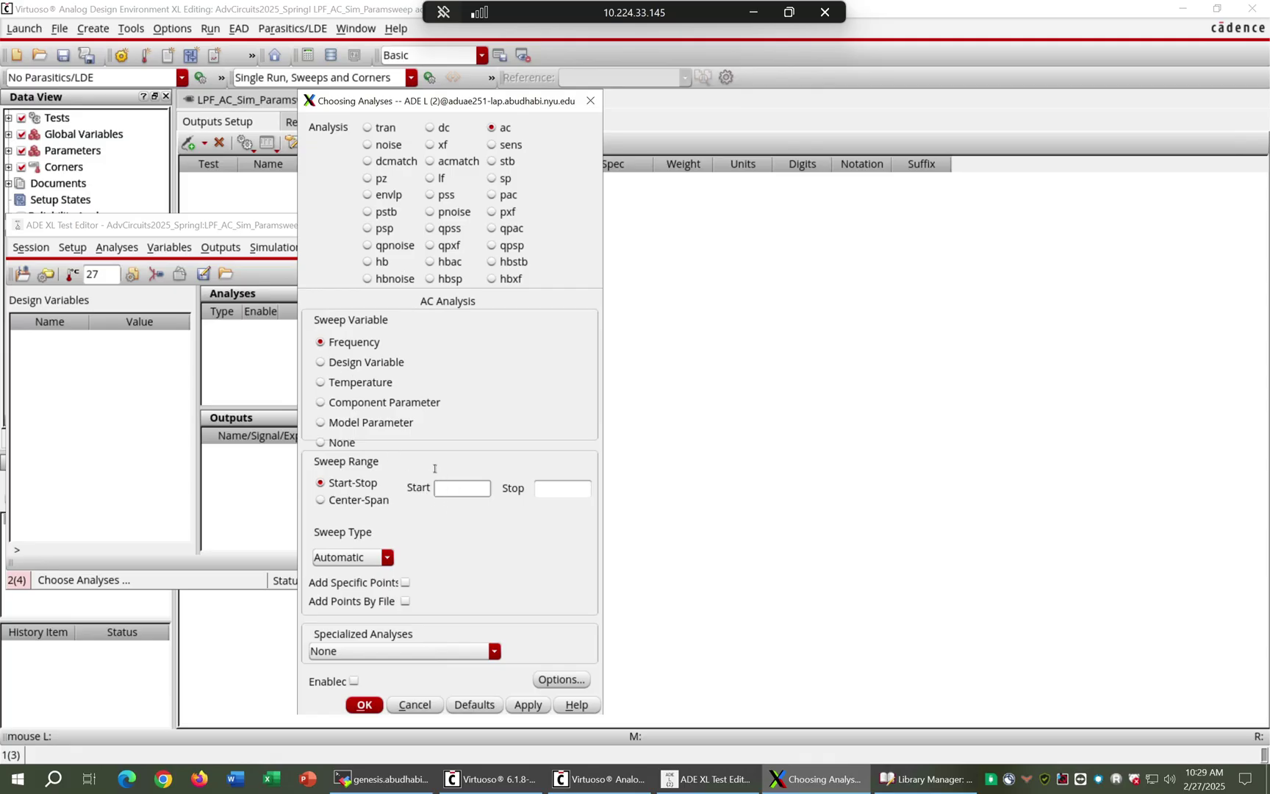
left_click(445, 488)
type("1")
left_click(563, 490)
type("10")
left_click(529, 705)
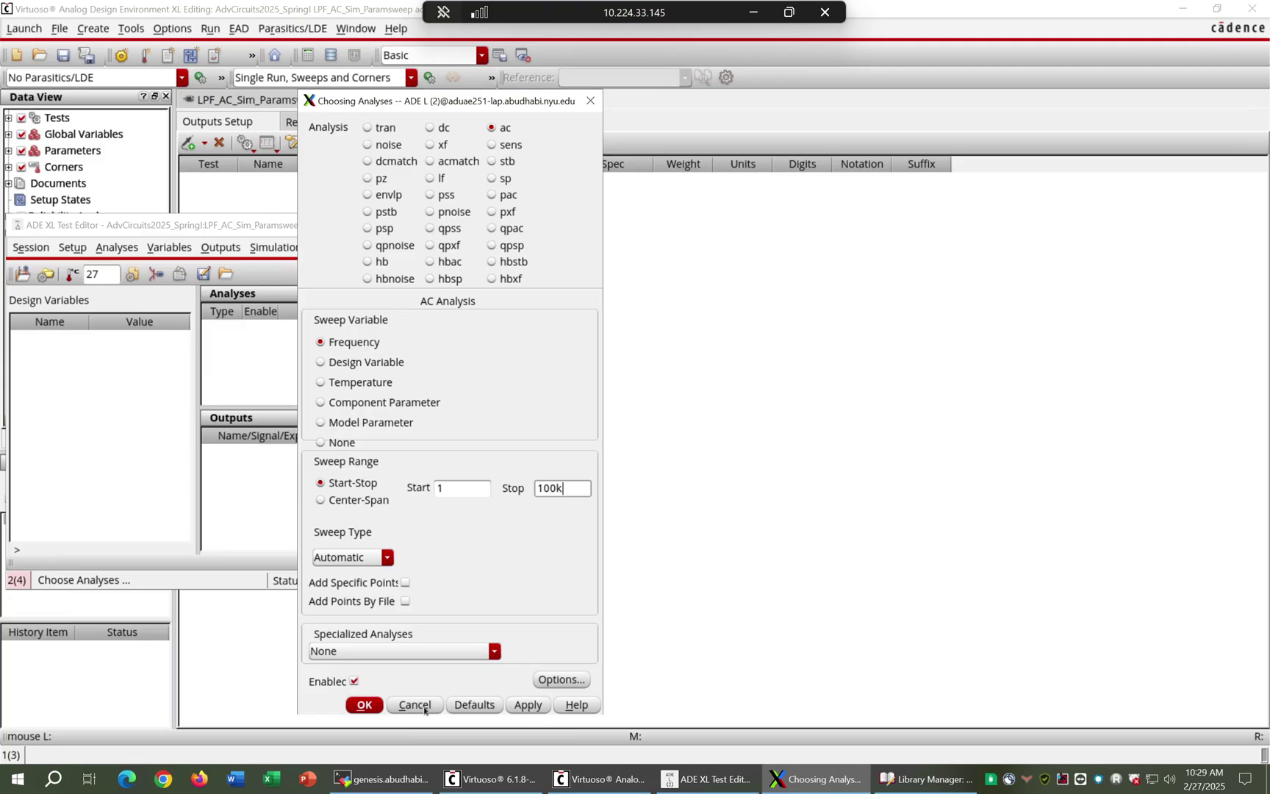
left_click(361, 705)
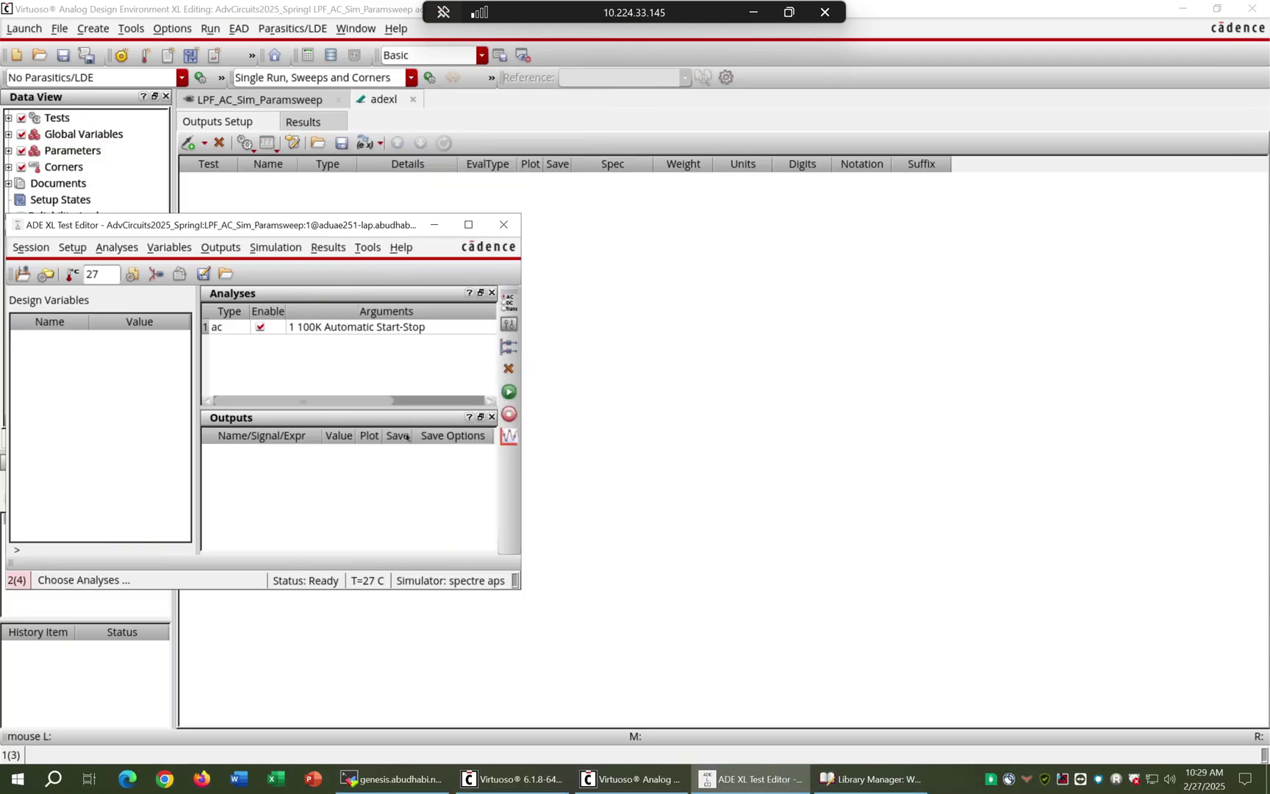
Add the Vin and Vout nets, picked from the schematic, as plotted outputs of the test.
left_click(509, 331)
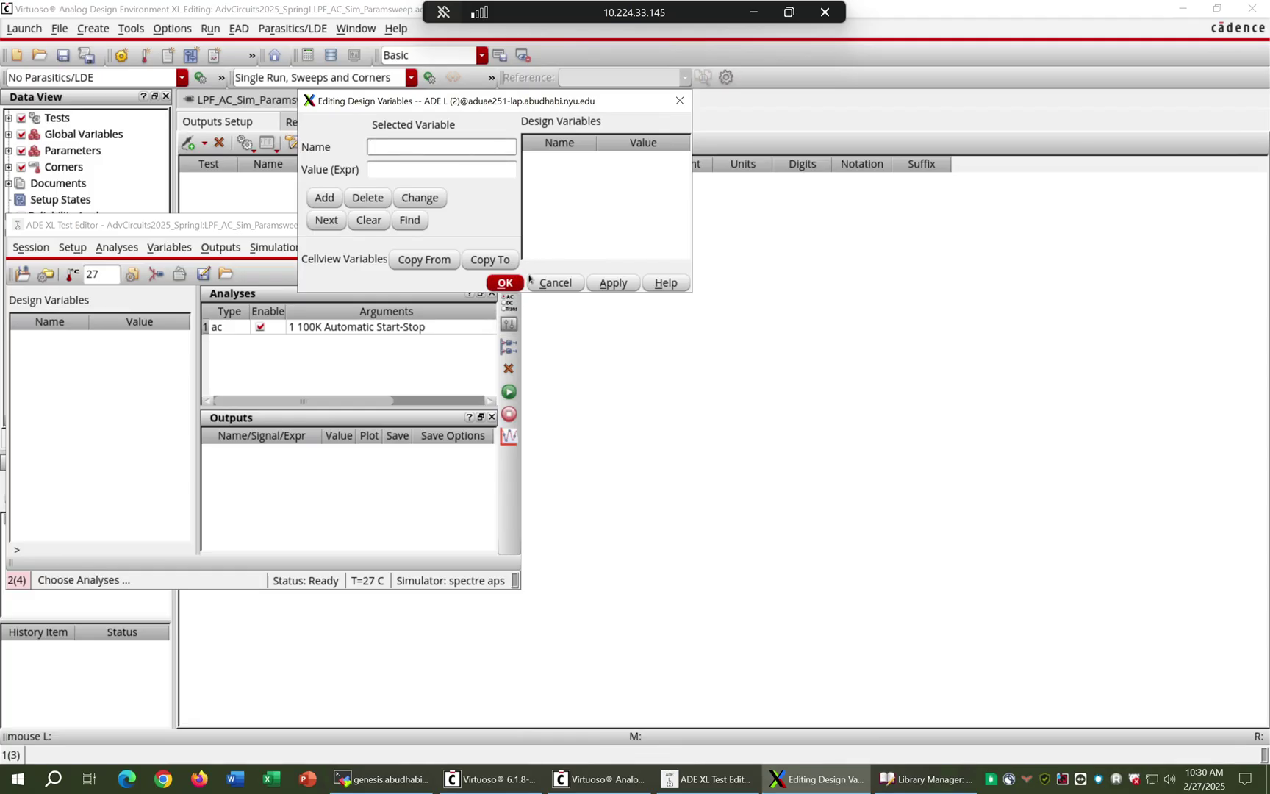
left_click(677, 101)
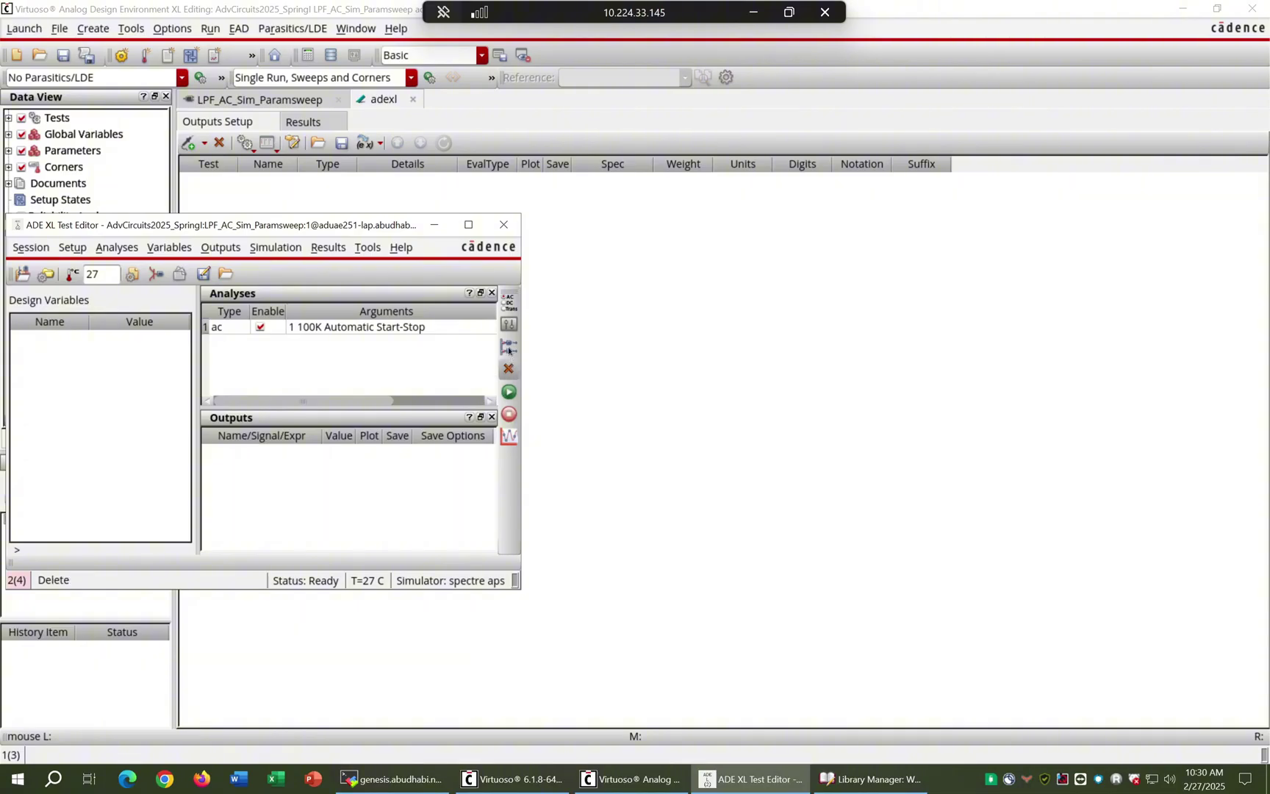
left_click(509, 348)
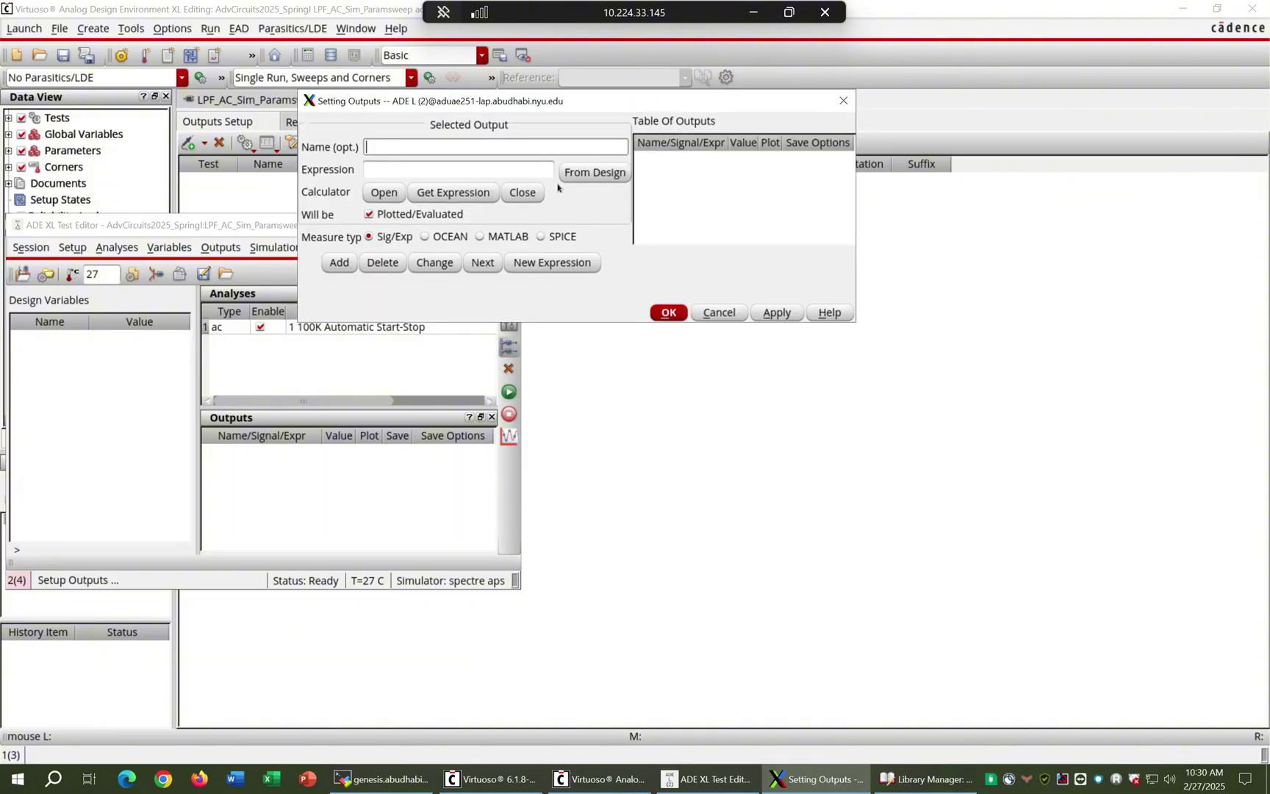
left_click(575, 181)
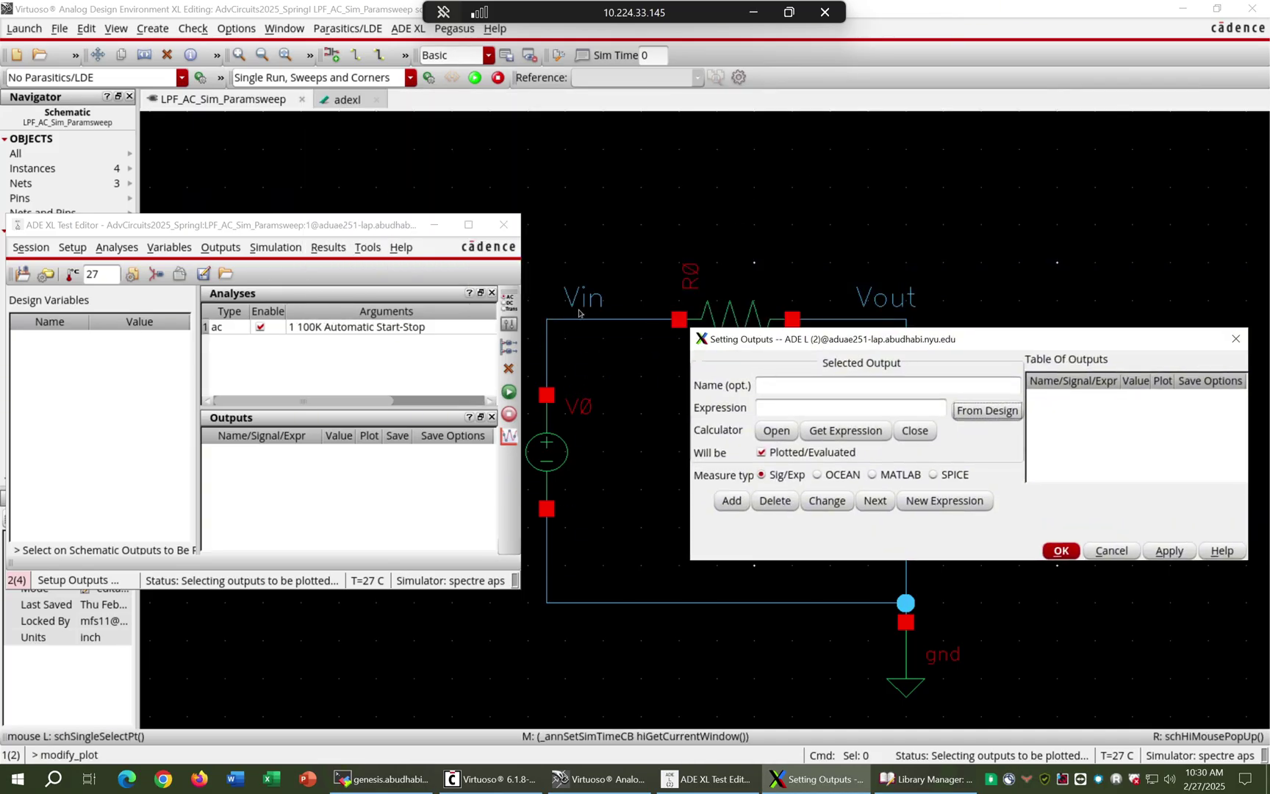
left_click(646, 302)
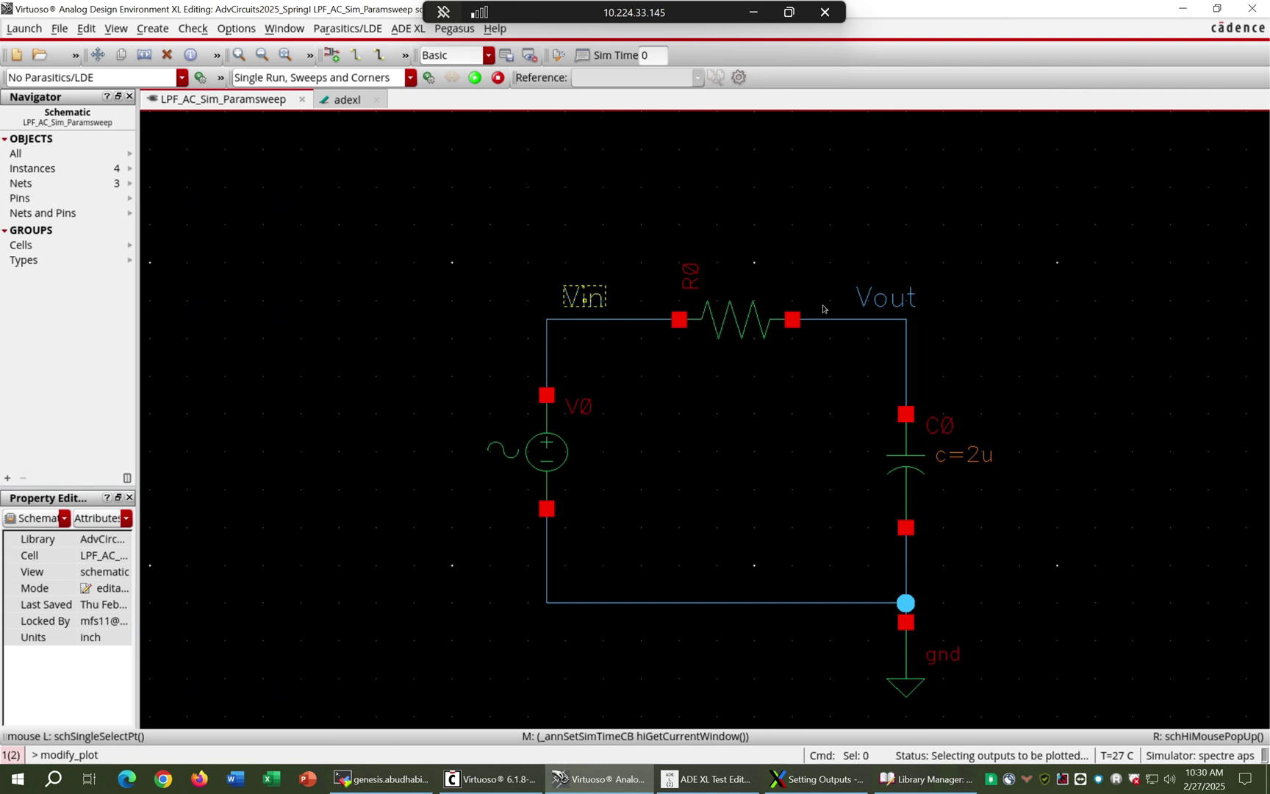
left_click(880, 300)
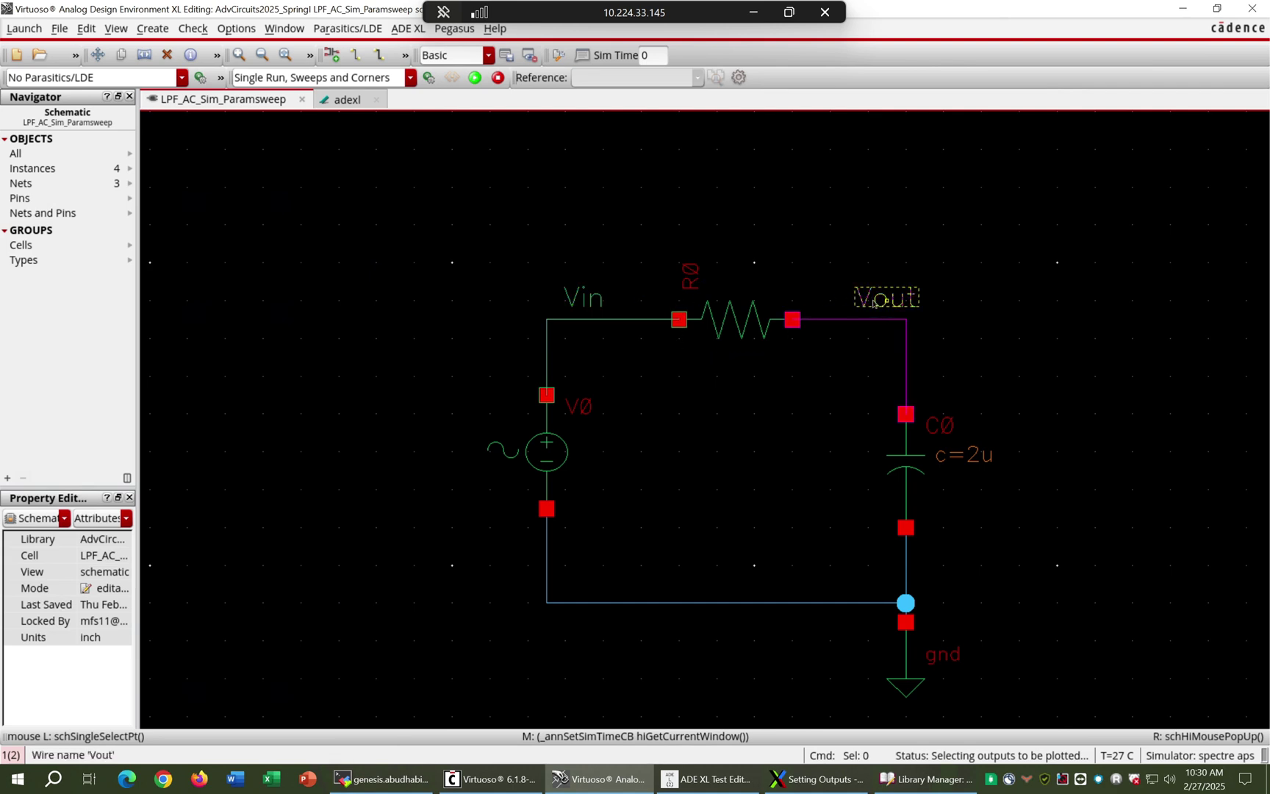
key("Escape")
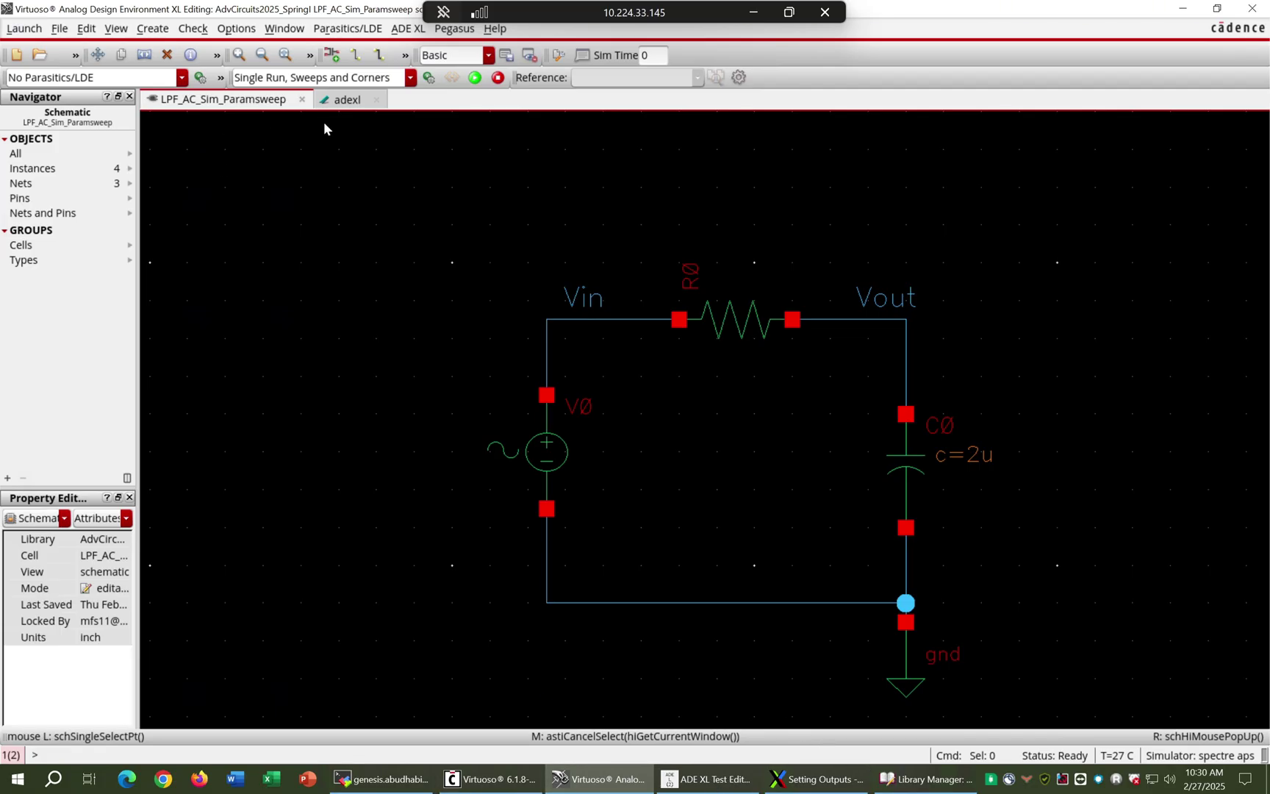
mouse_move(816, 779)
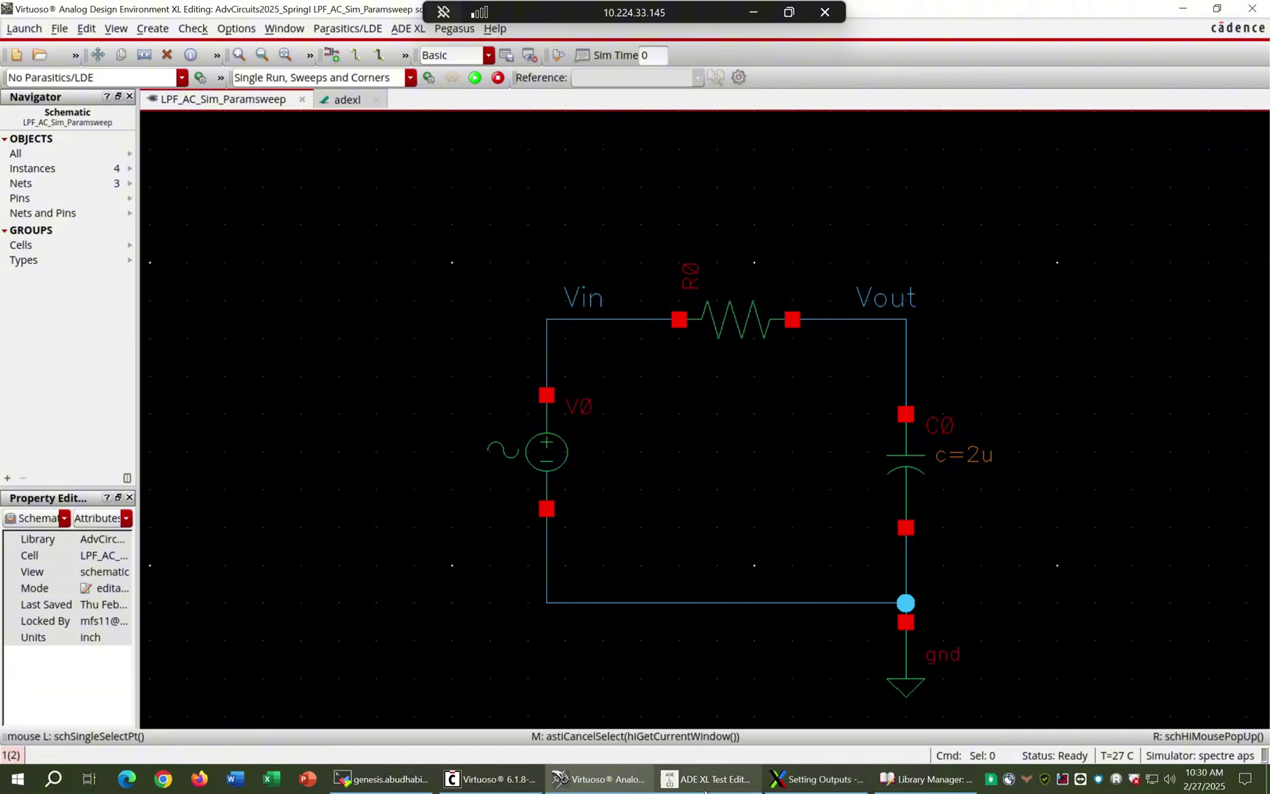
mouse_move(705, 790)
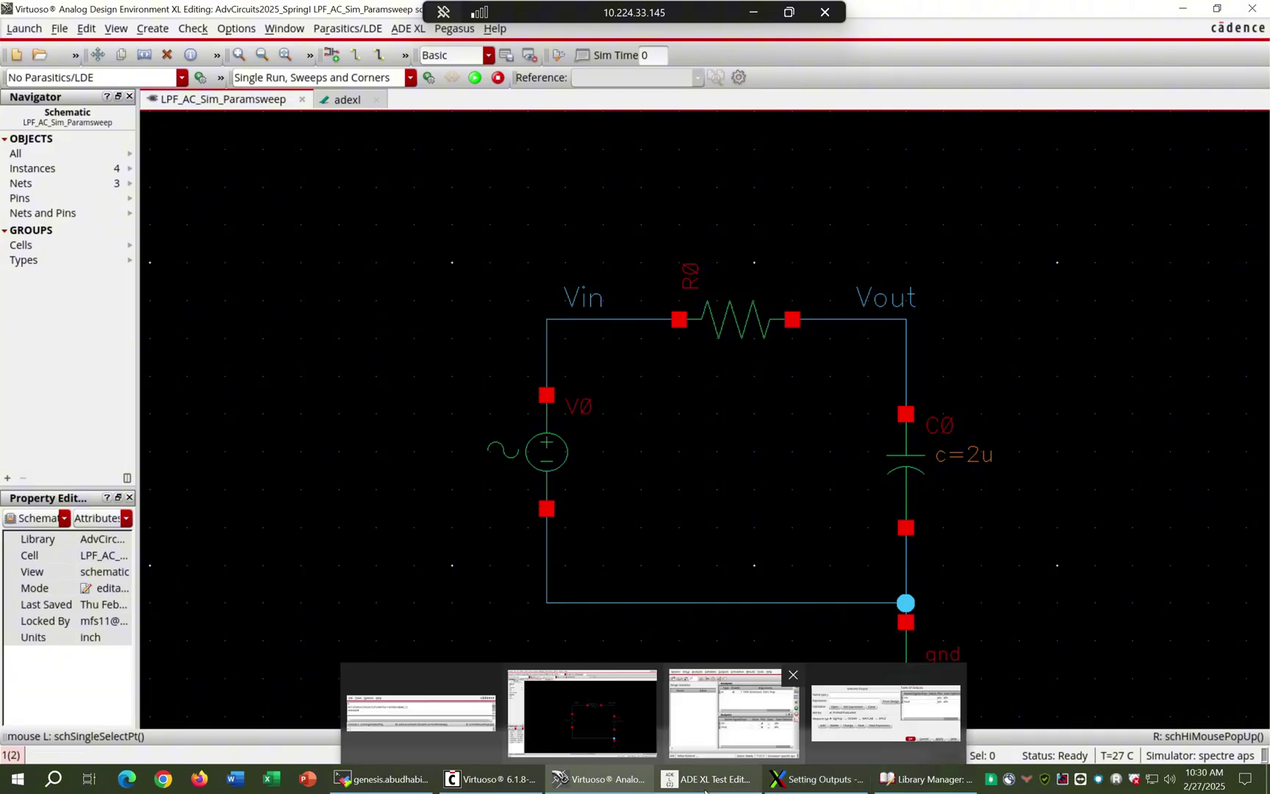
left_click(850, 728)
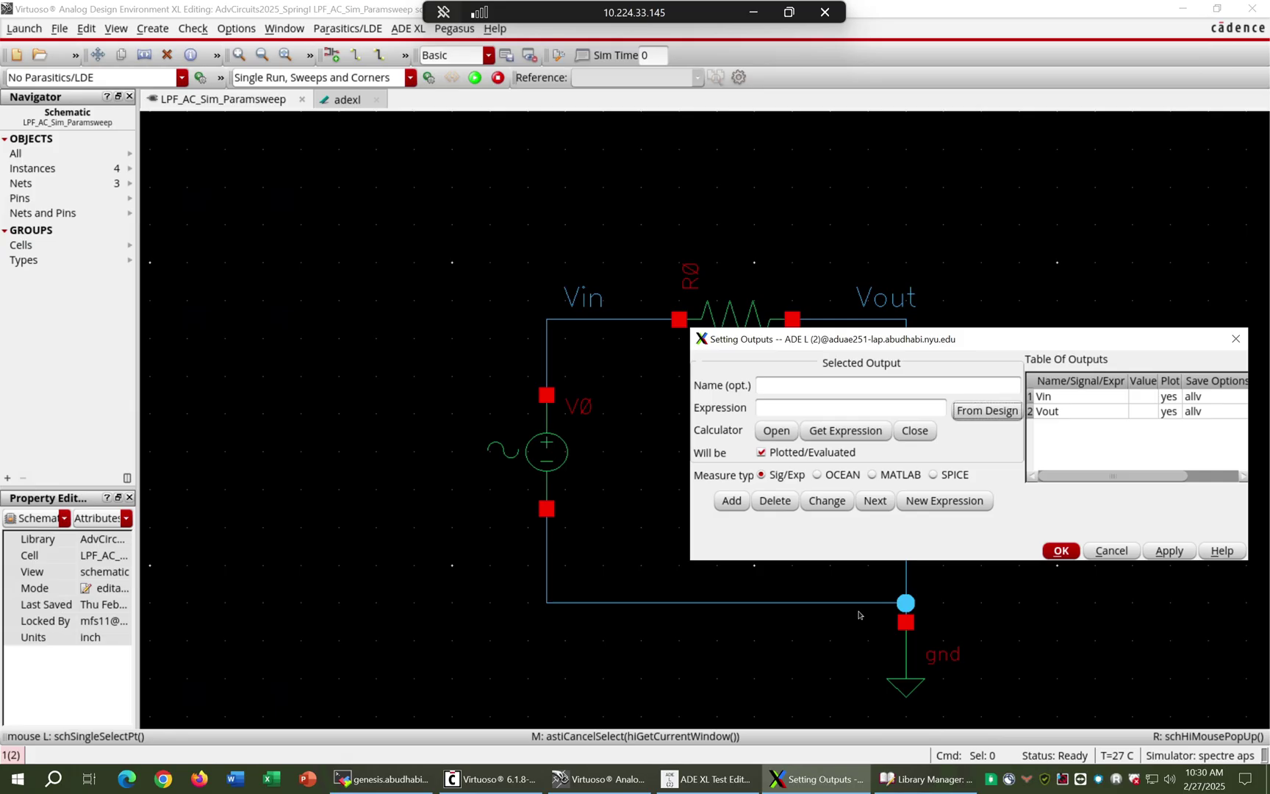
left_click(1060, 552)
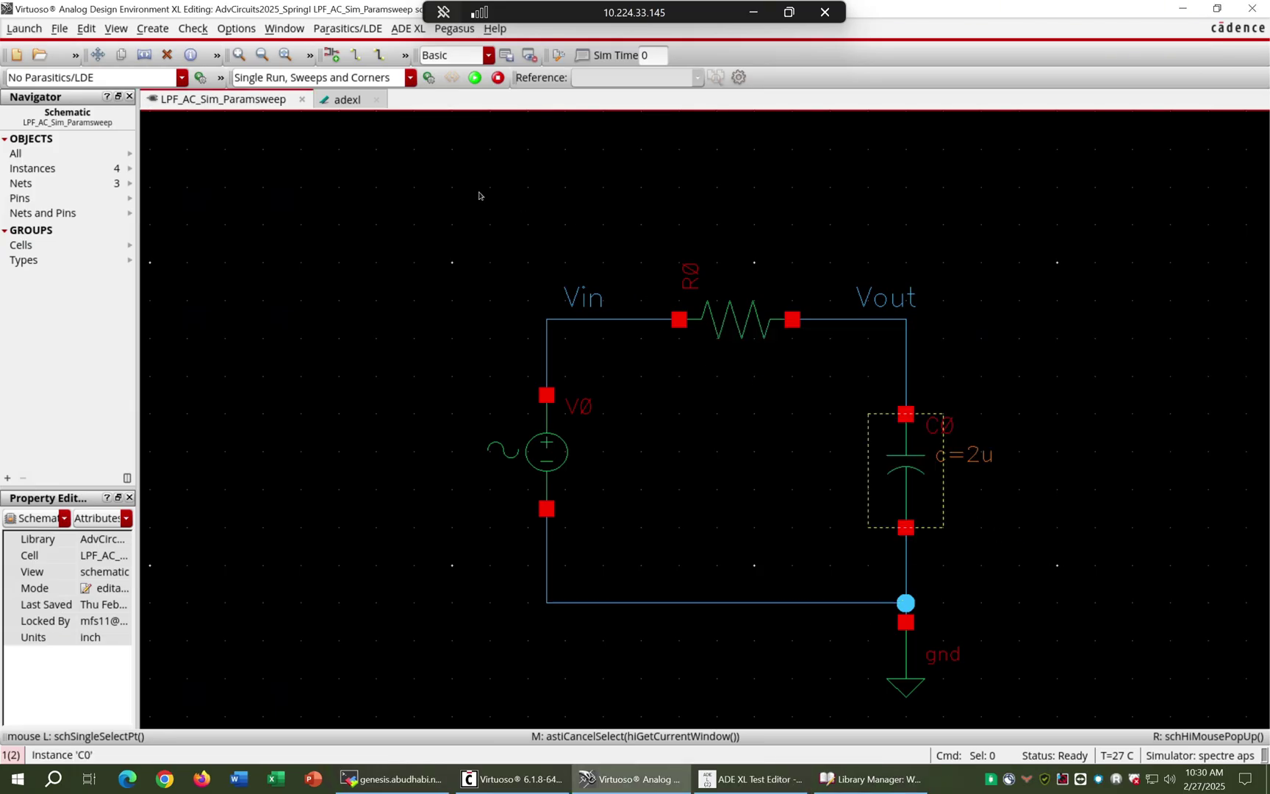
Return to the adexl view and run the simulation in Single Run, Sweeps and Corners mode.
left_click(344, 100)
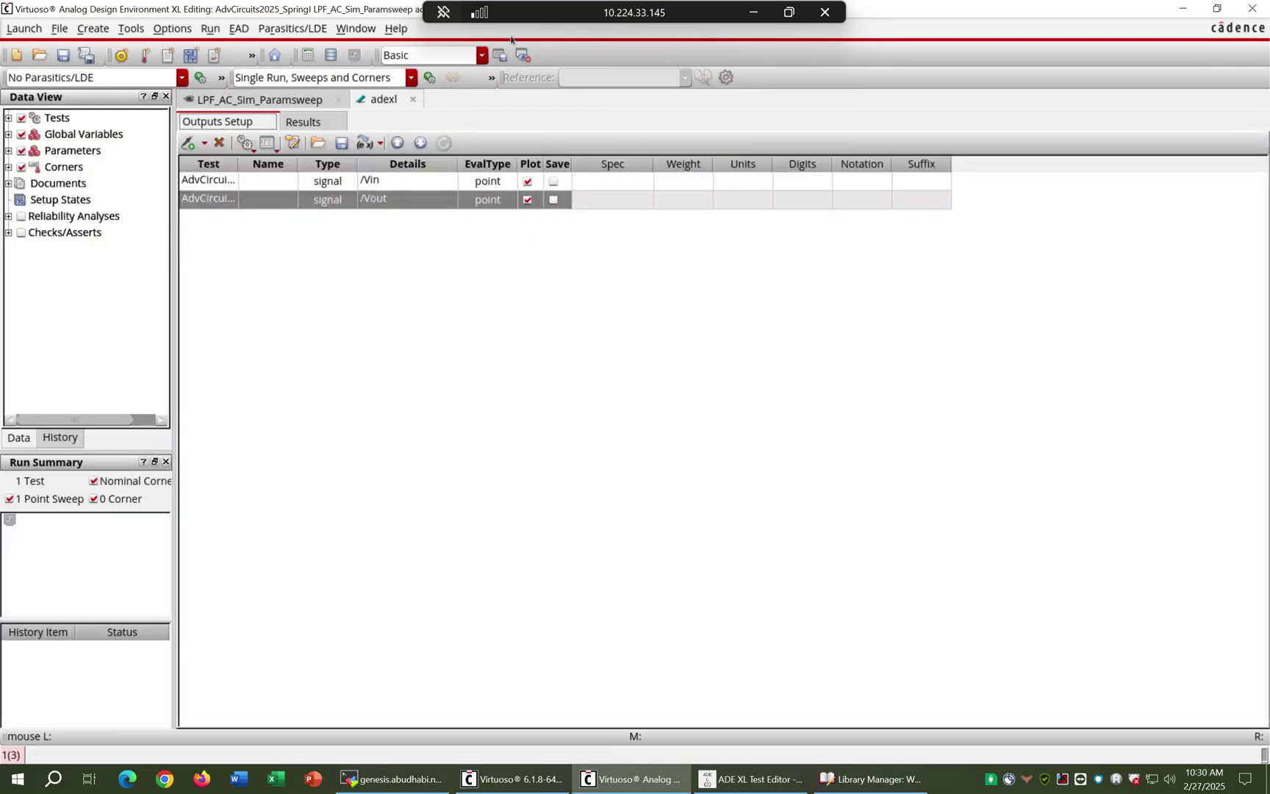
left_click(492, 77)
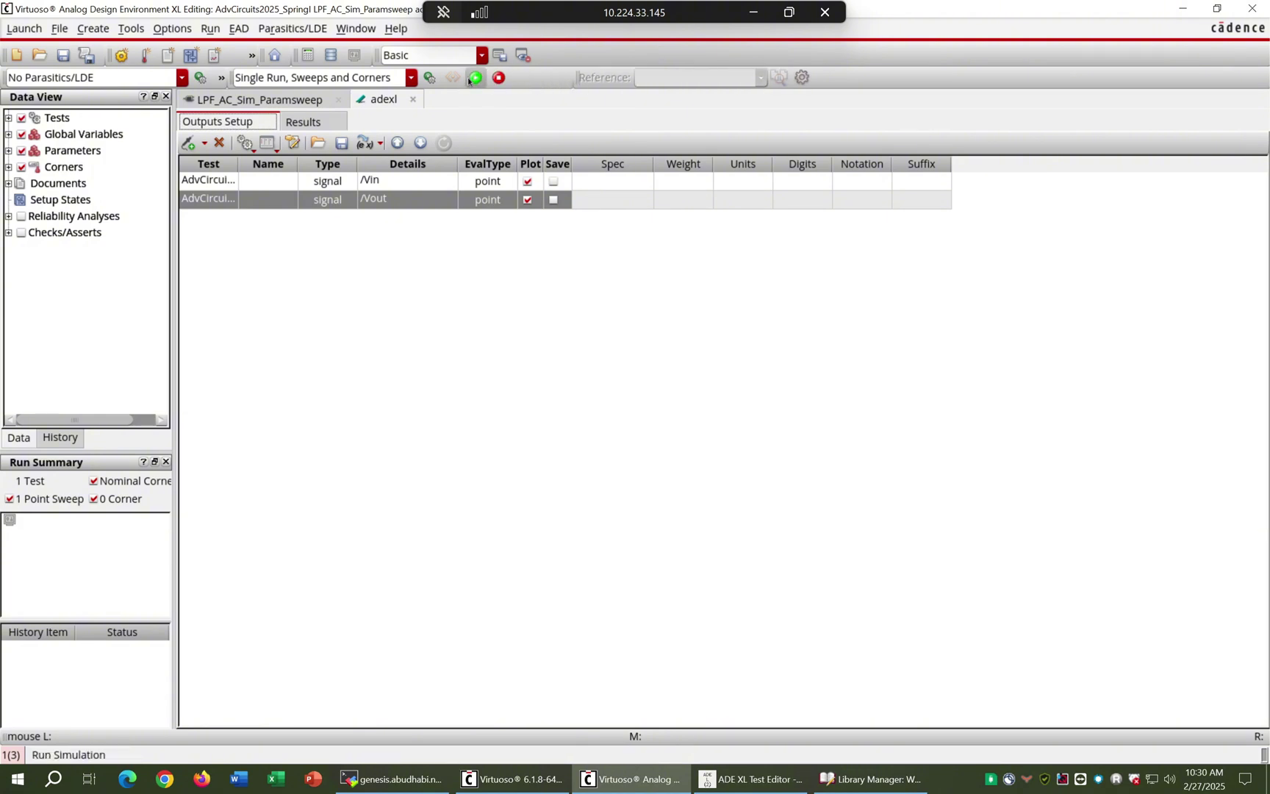
left_click(471, 79)
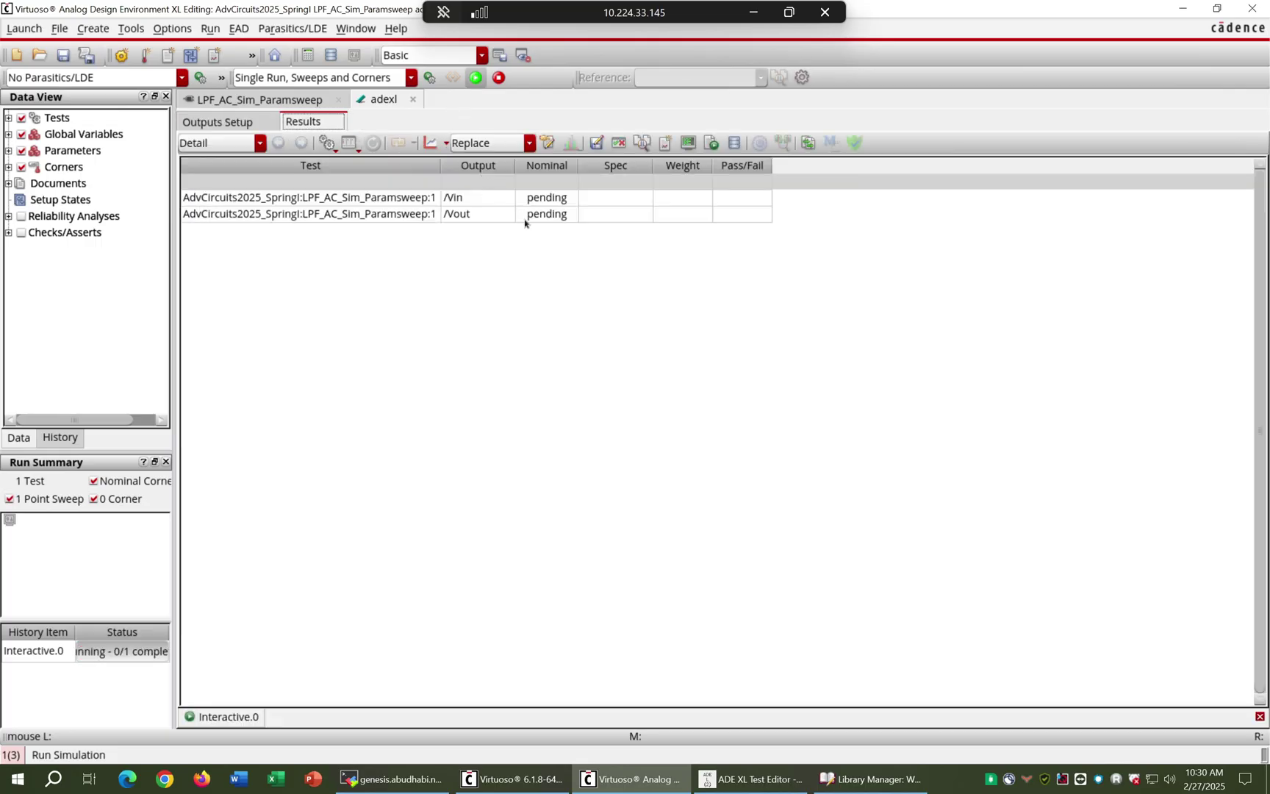
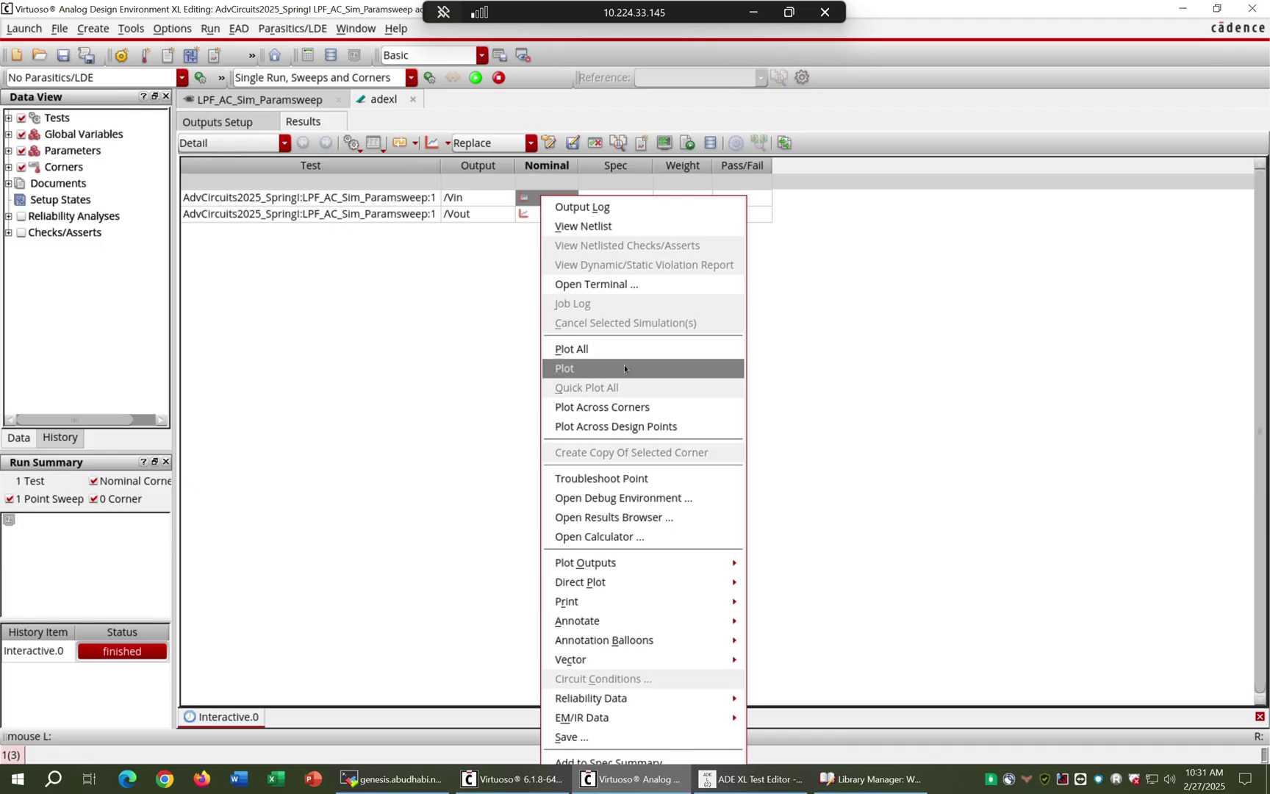
Plot the /Vin result, set the plotting mode to Append, and add the /Vout result to the same graph.
left_click(624, 369)
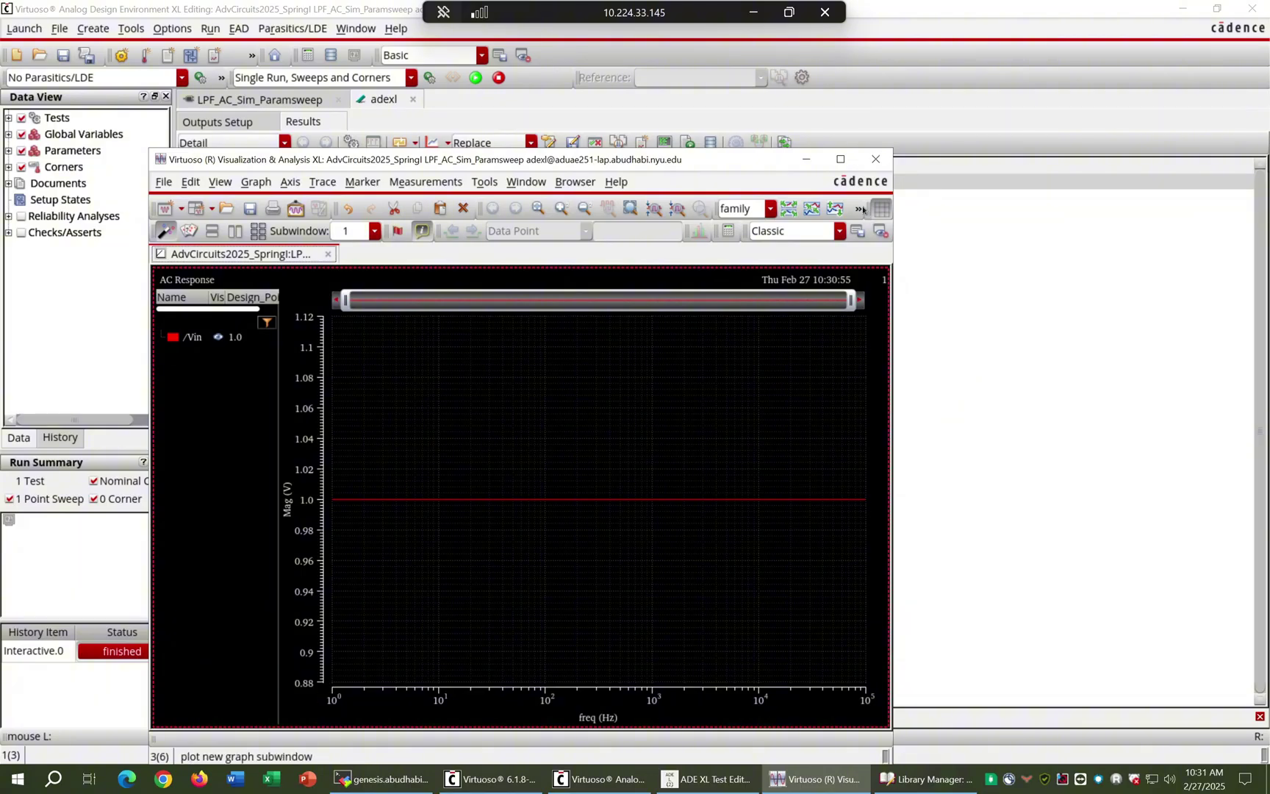
left_click(806, 159)
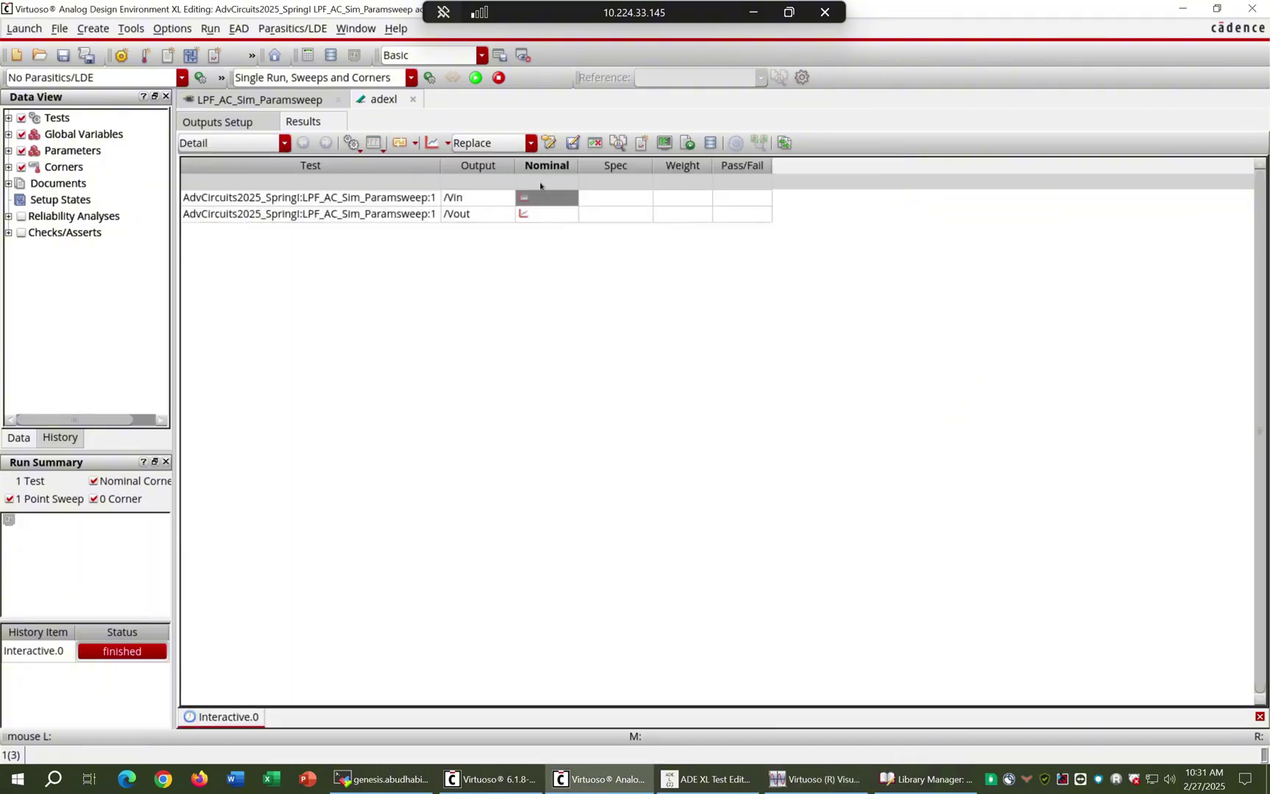
left_click(530, 142)
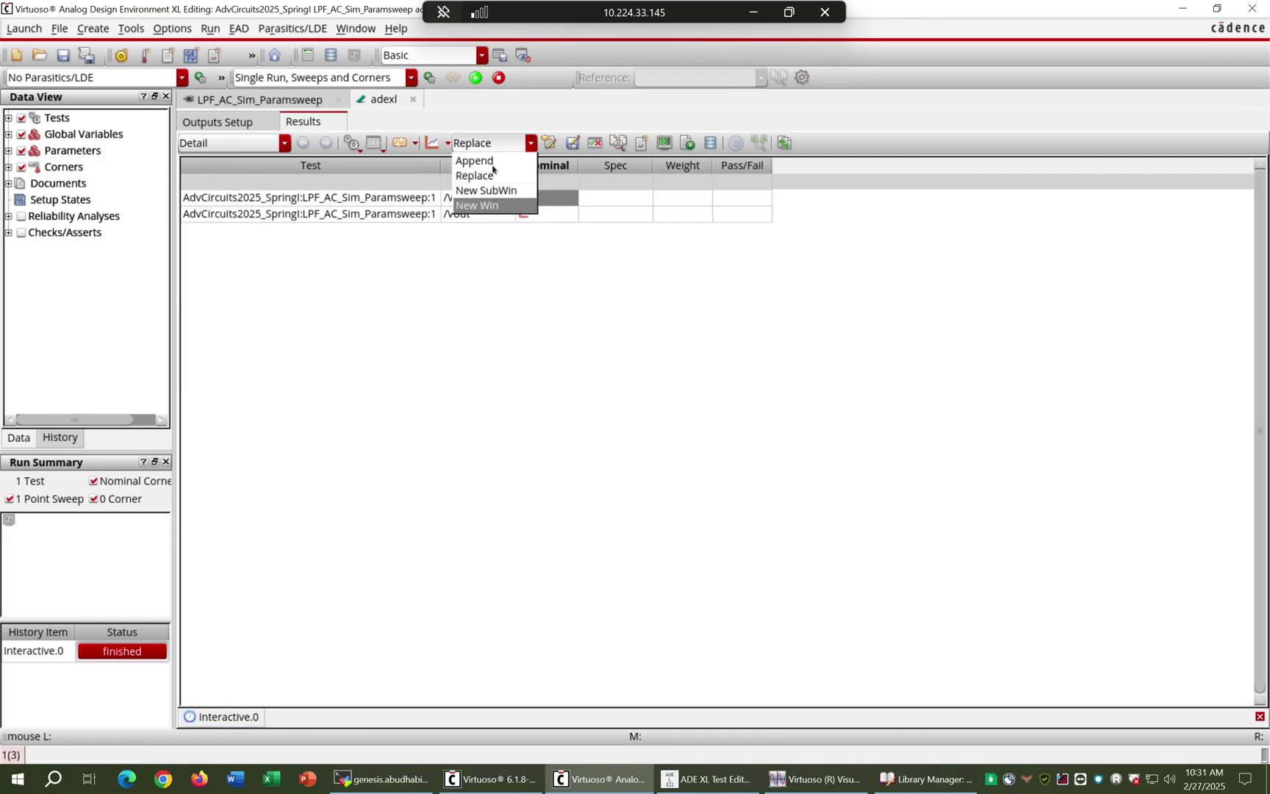
key("Return")
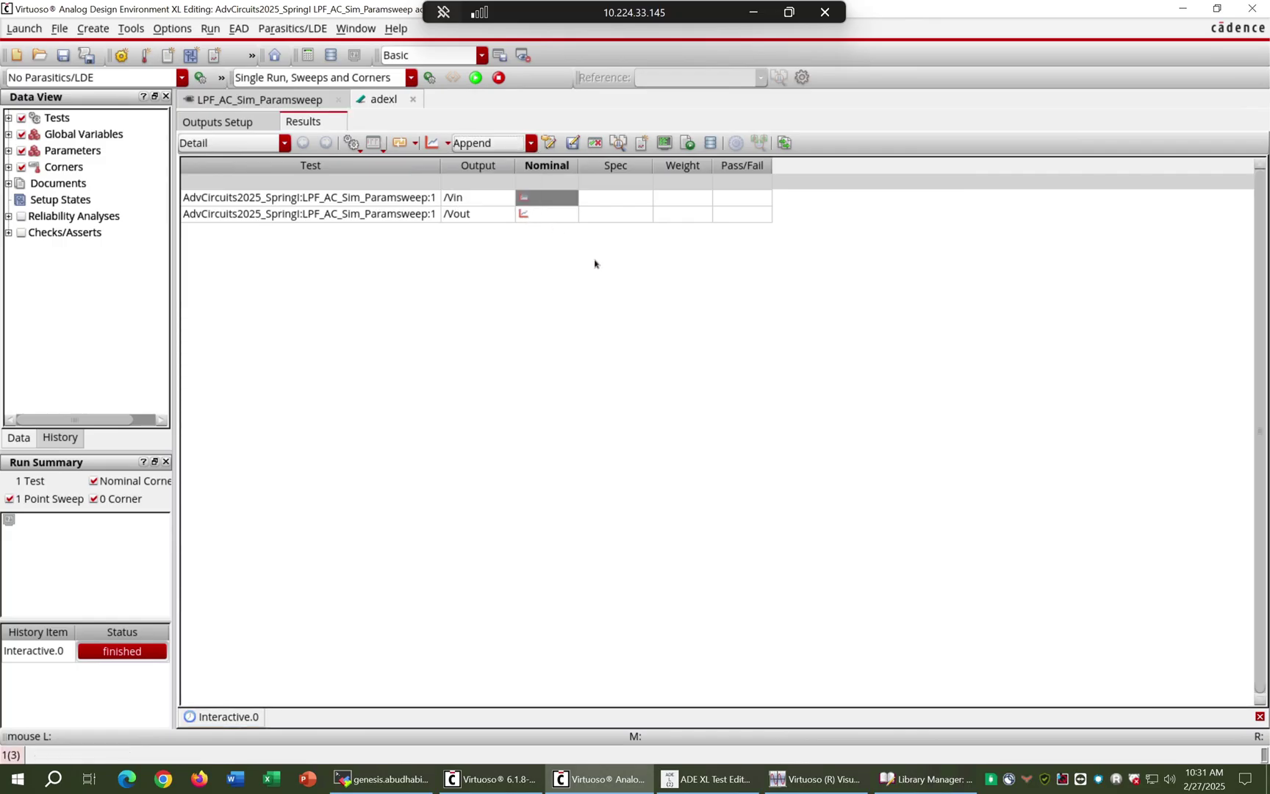
right_click(537, 214)
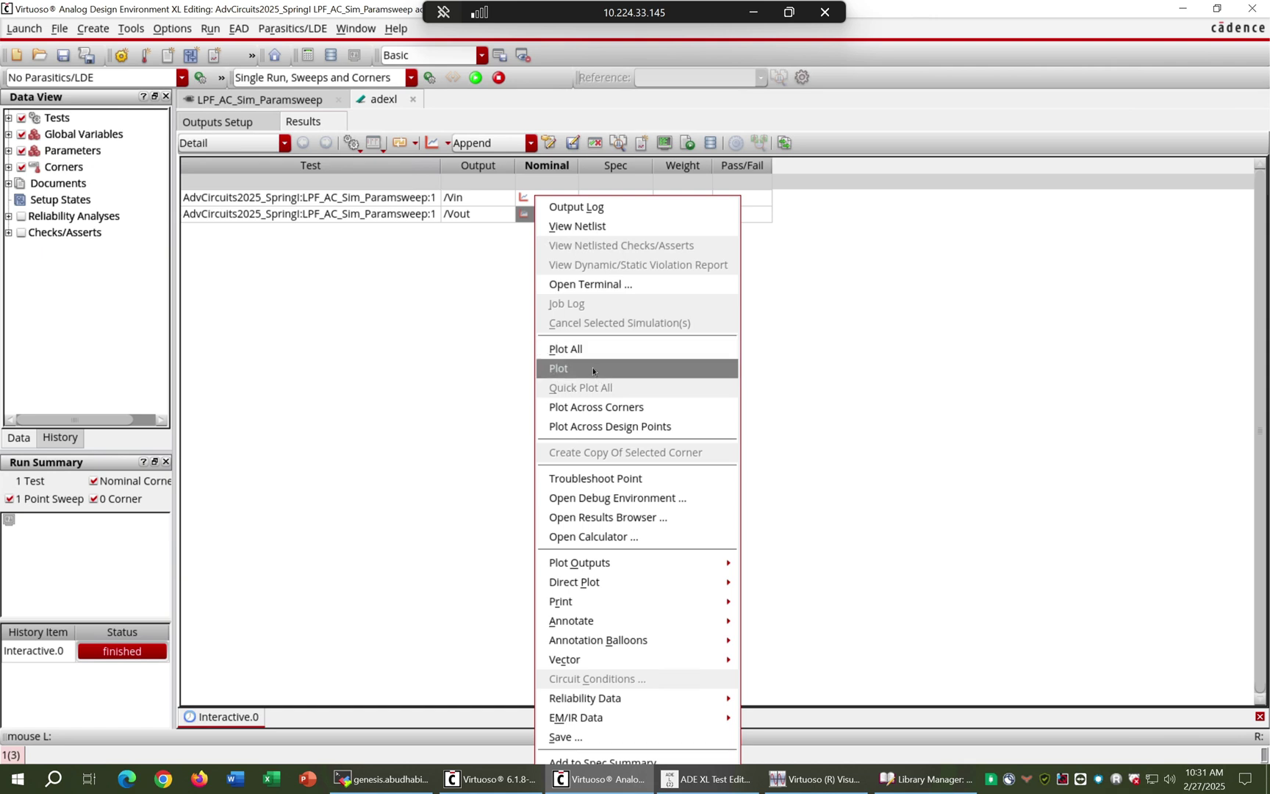
left_click(592, 369)
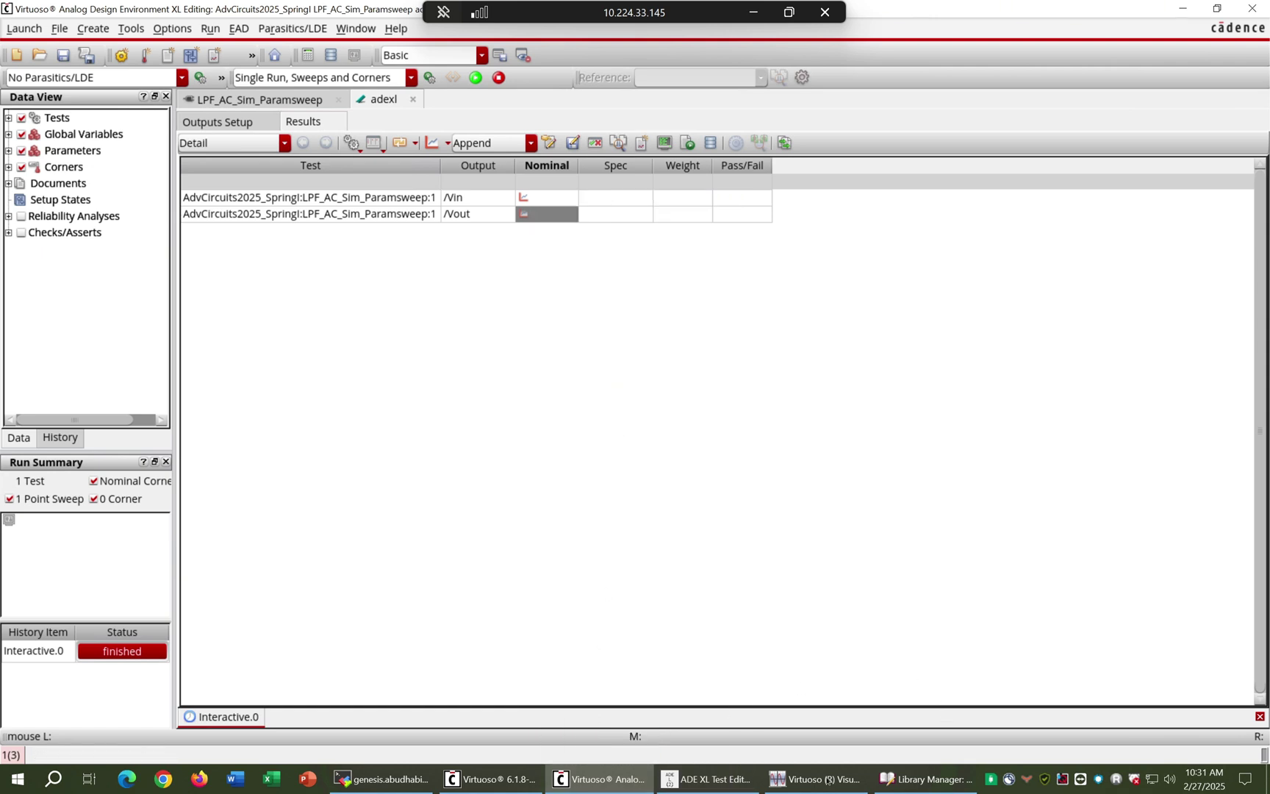
Examine the AC response graph at full size, reading points along the /Vin and /Vout curves in the passband and roll-off.
left_click(828, 781)
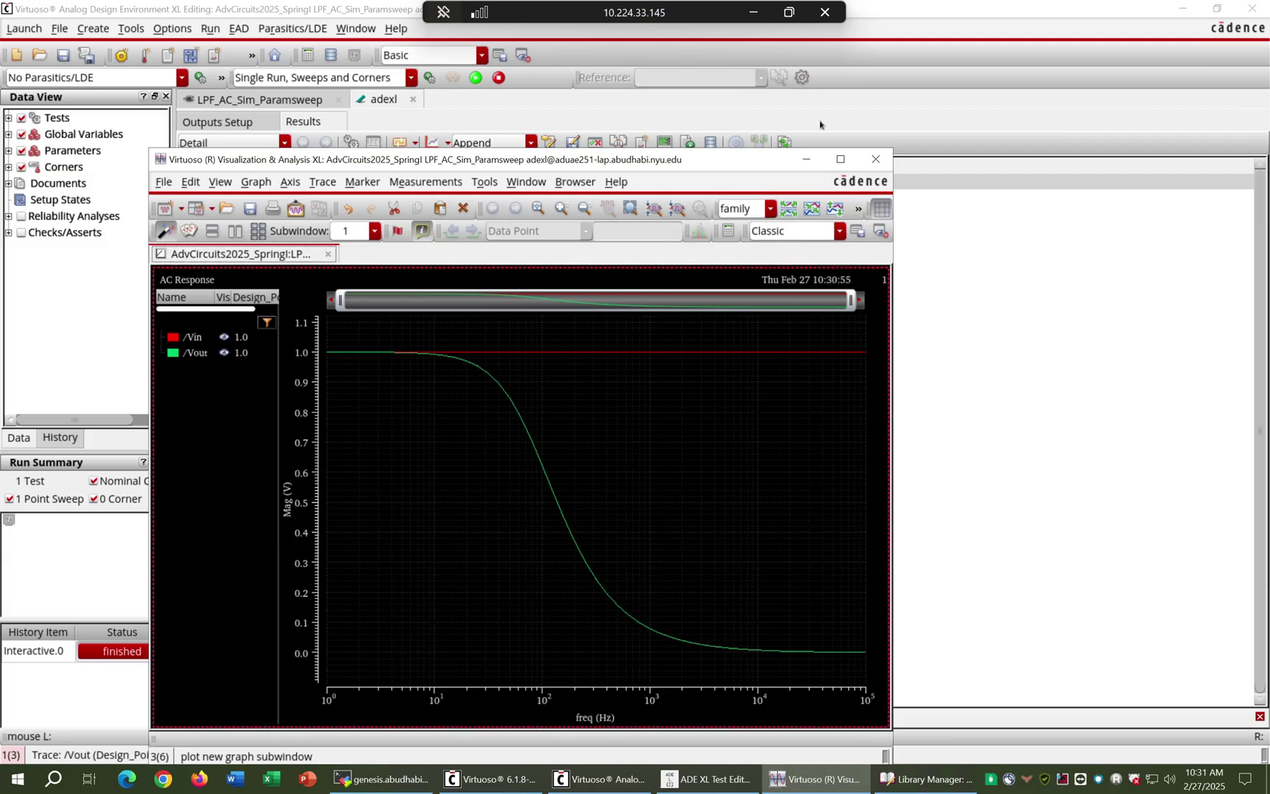
left_click(838, 163)
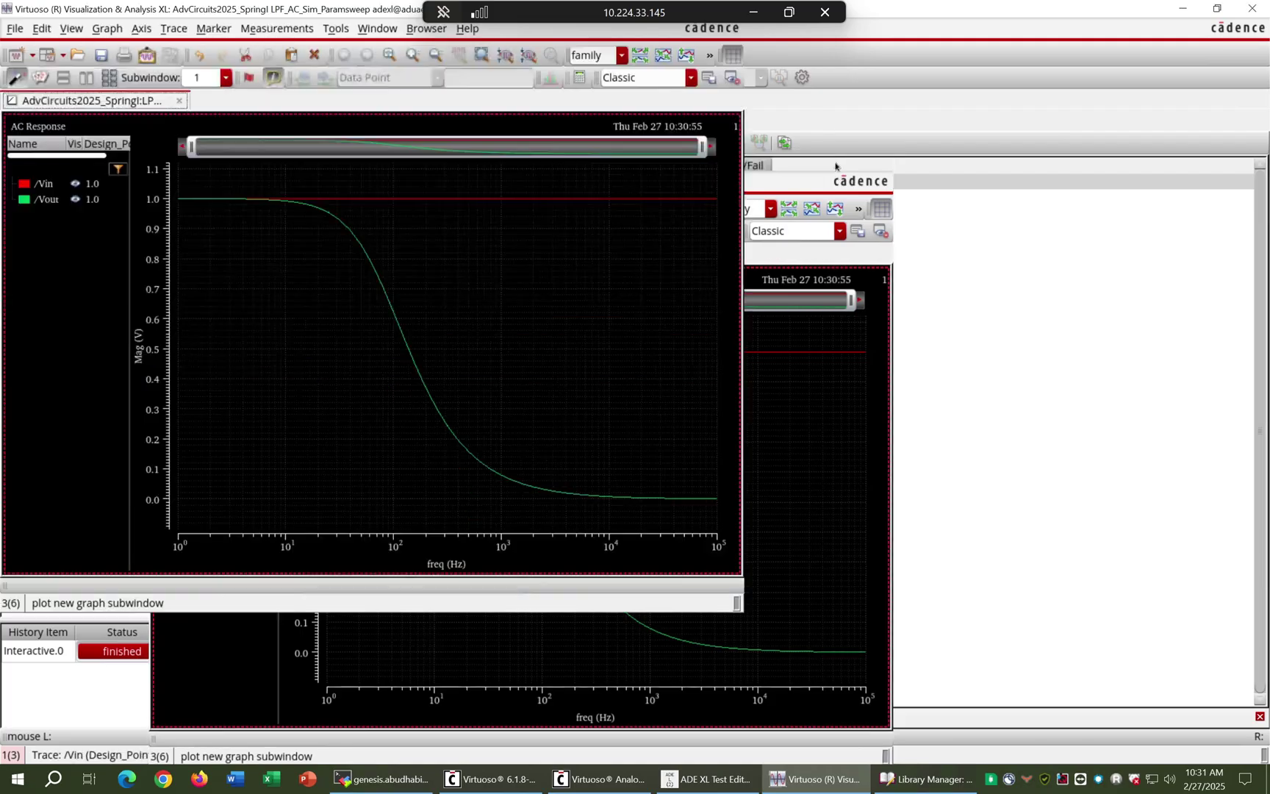
mouse_move(200, 220)
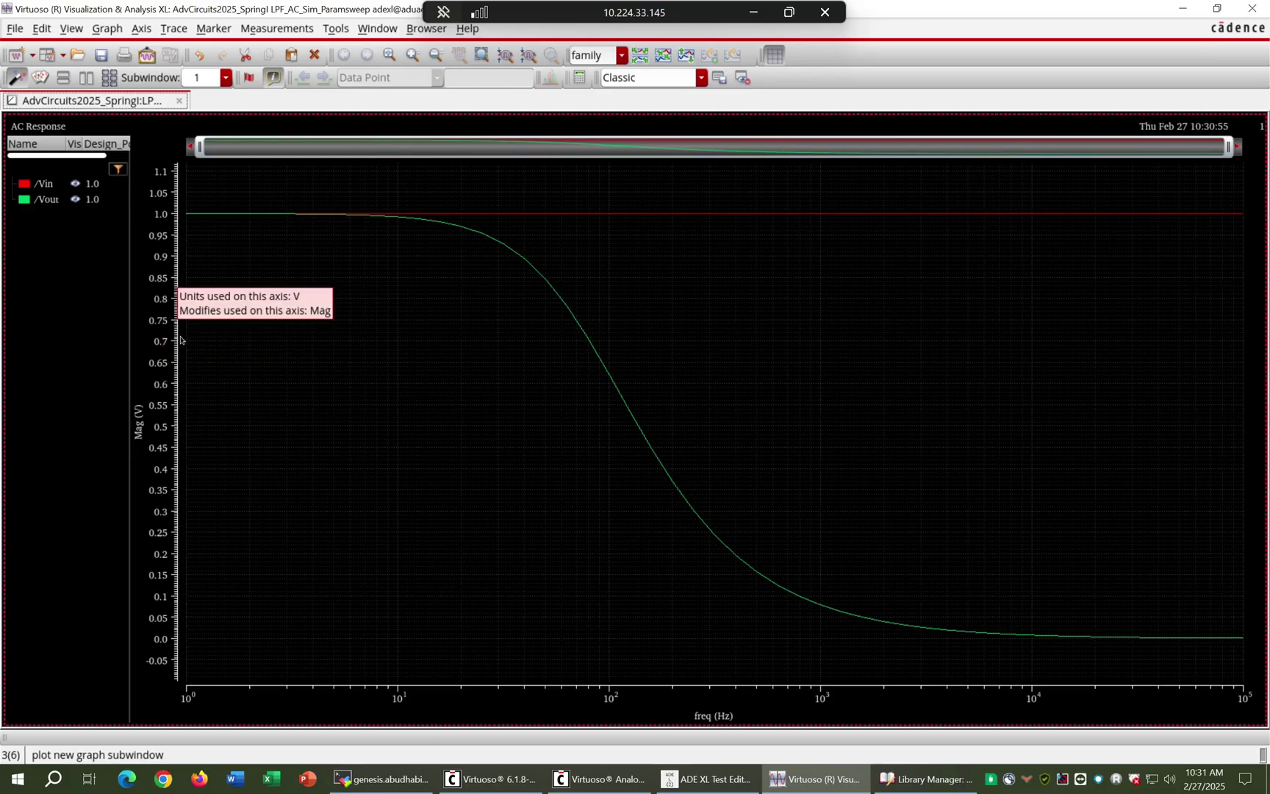
left_click(357, 220)
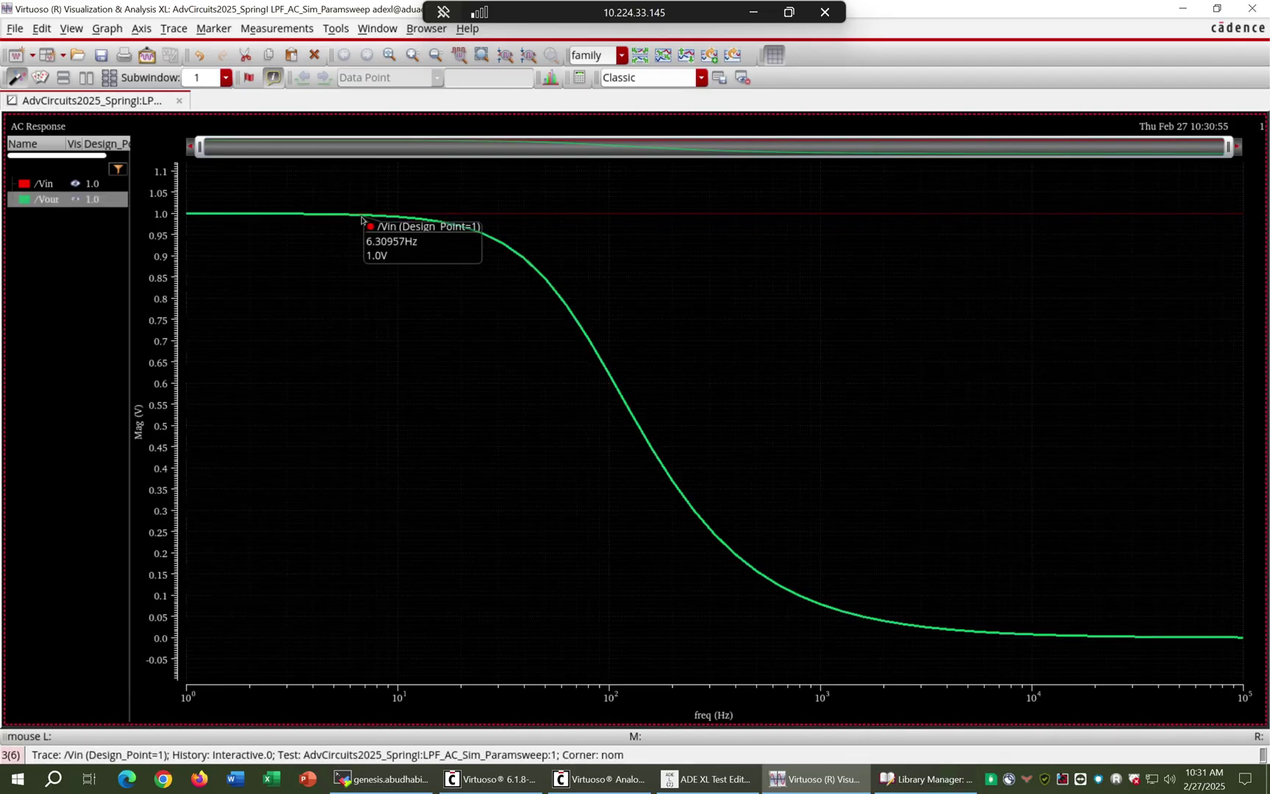
left_click(394, 222)
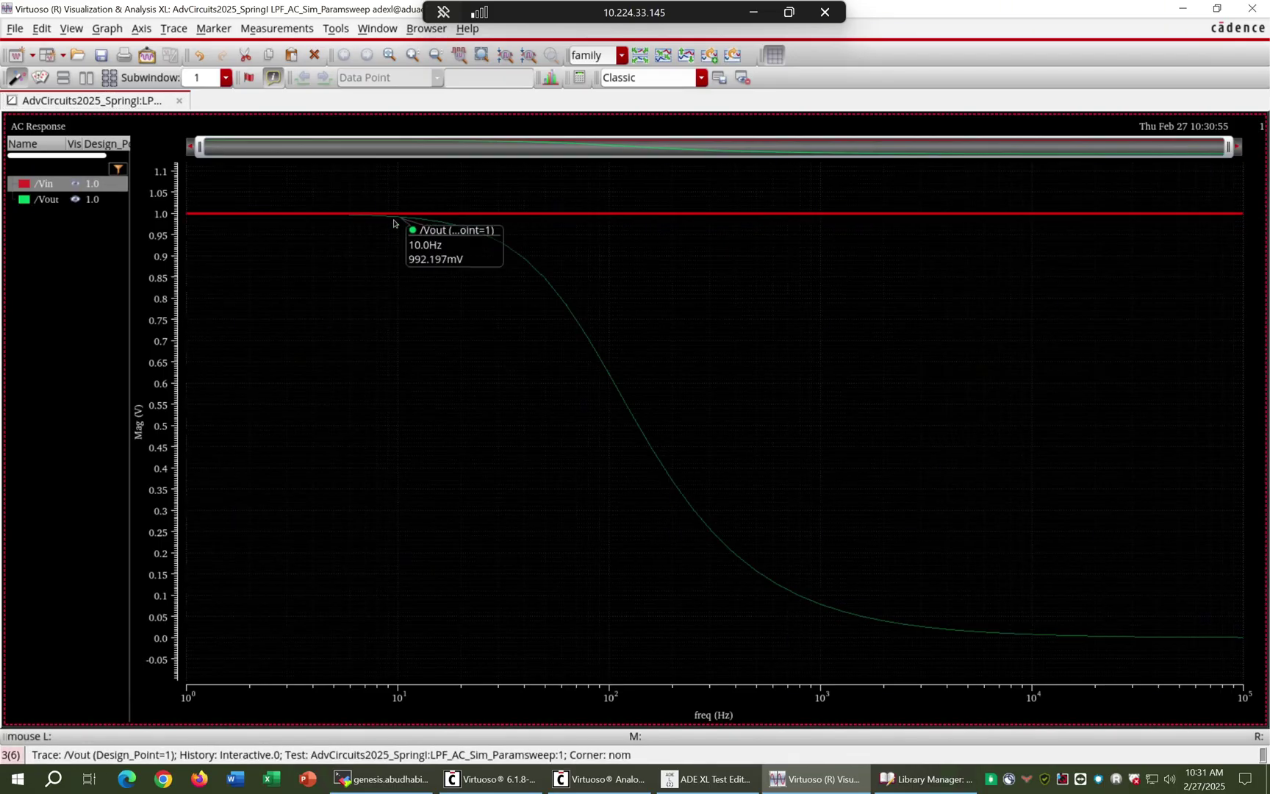
left_click(548, 279)
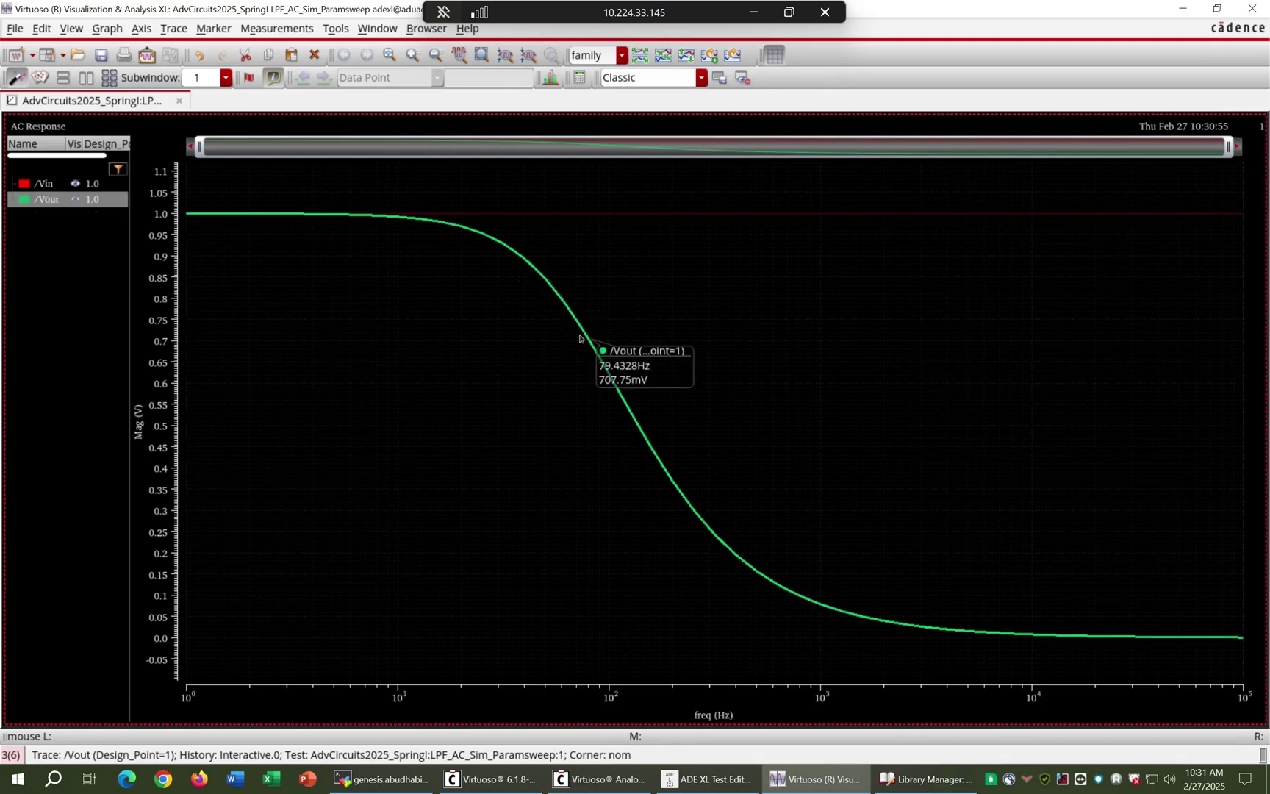
Place a point marker on the /Vout curve at the cutoff point, at about 79.43 Hz and 707.75 mV.
mouse_move(581, 338)
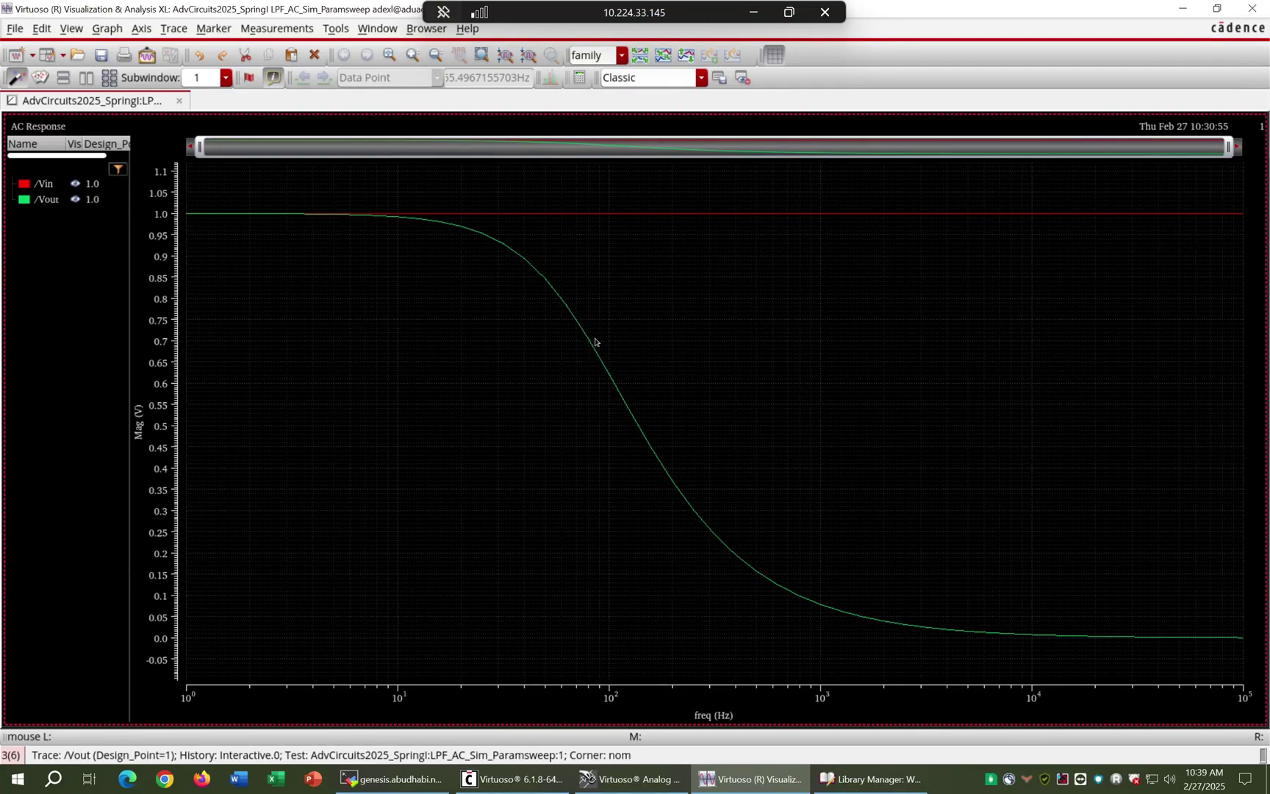
key("m")
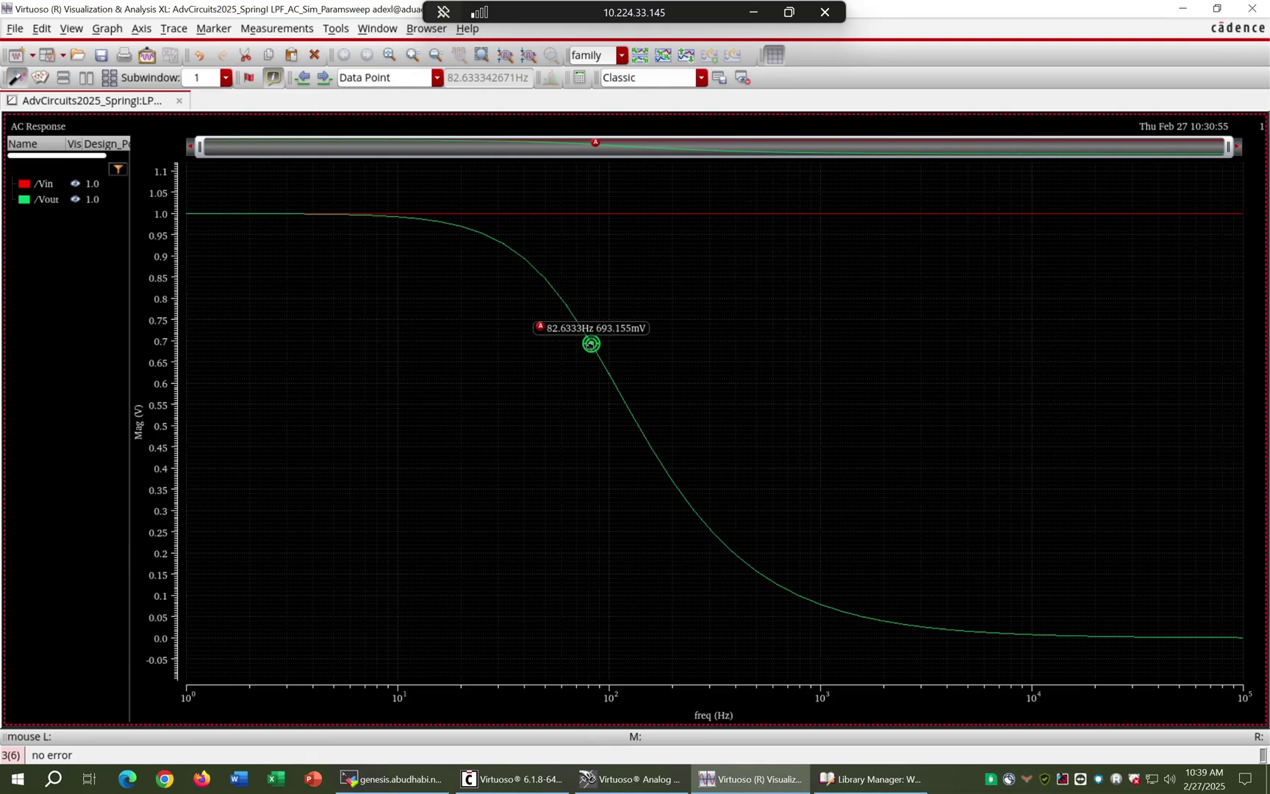
mouse_move(591, 342)
left_mouse_down()
mouse_move(590, 324)
mouse_move(592, 335)
left_mouse_up()
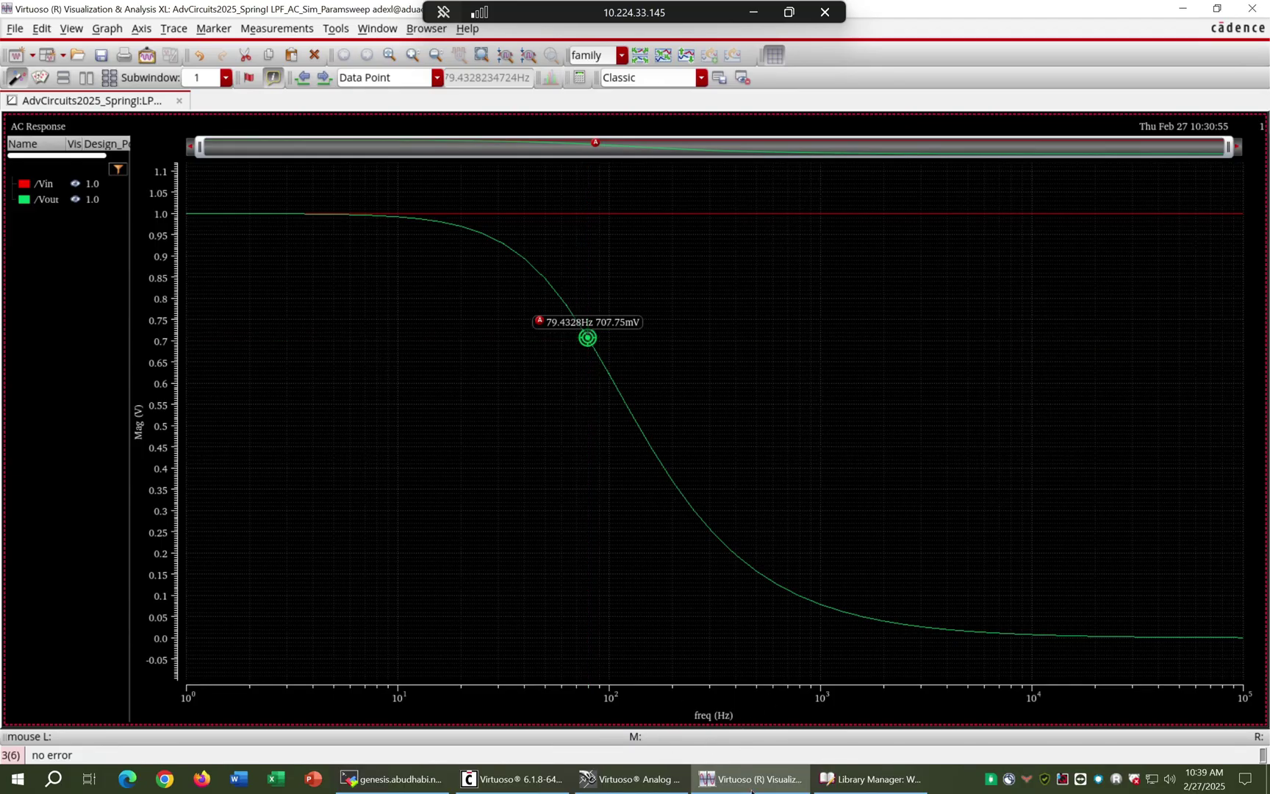
Set the capacitance of C0 in the schematic to the variable C_sweep, and check and save the schematic.
left_click(614, 785)
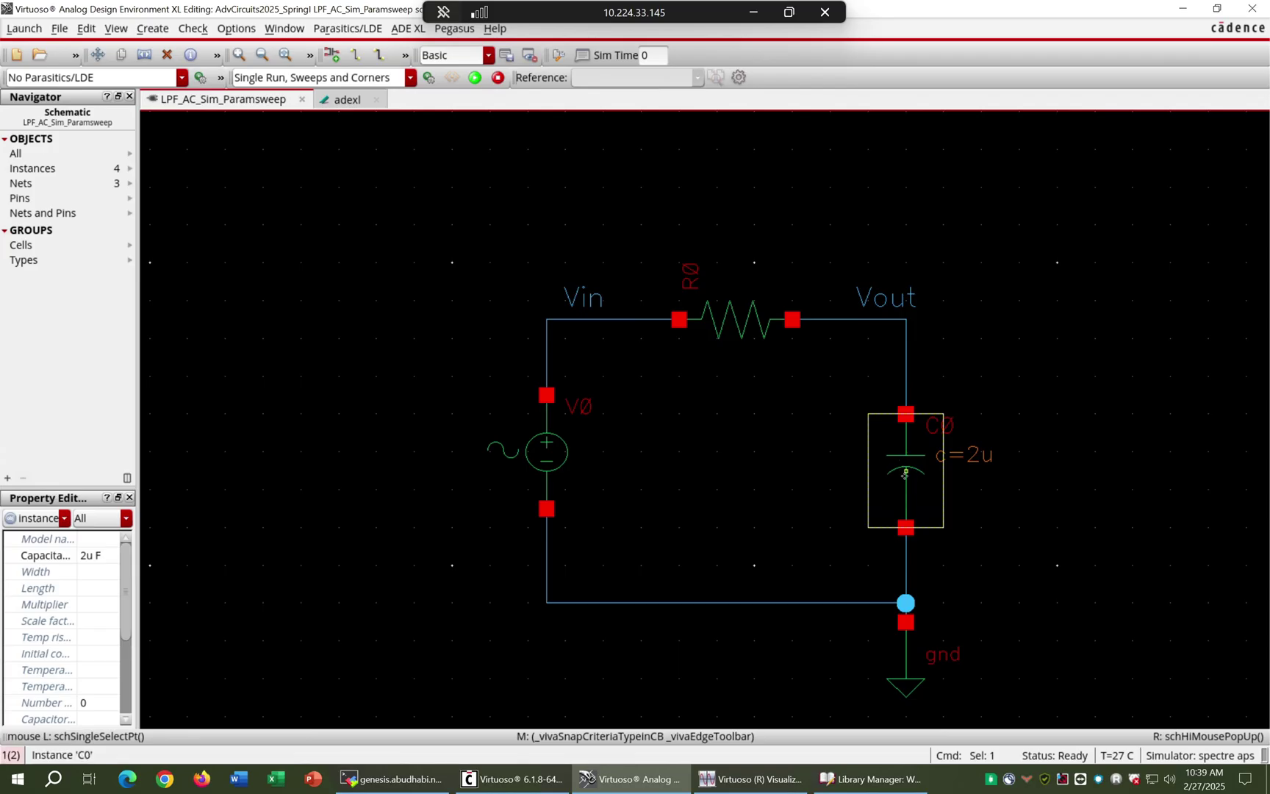
key("q")
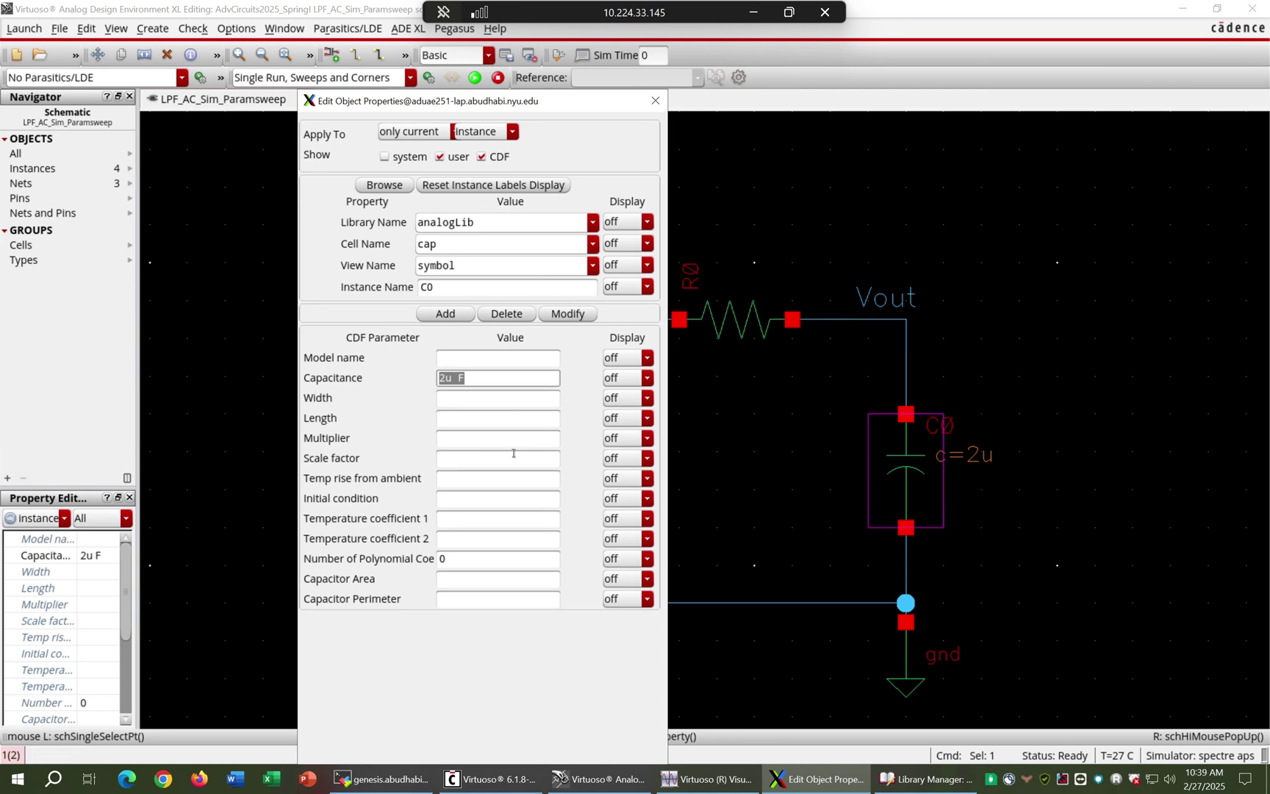
type("C_sweep")
key("Return")
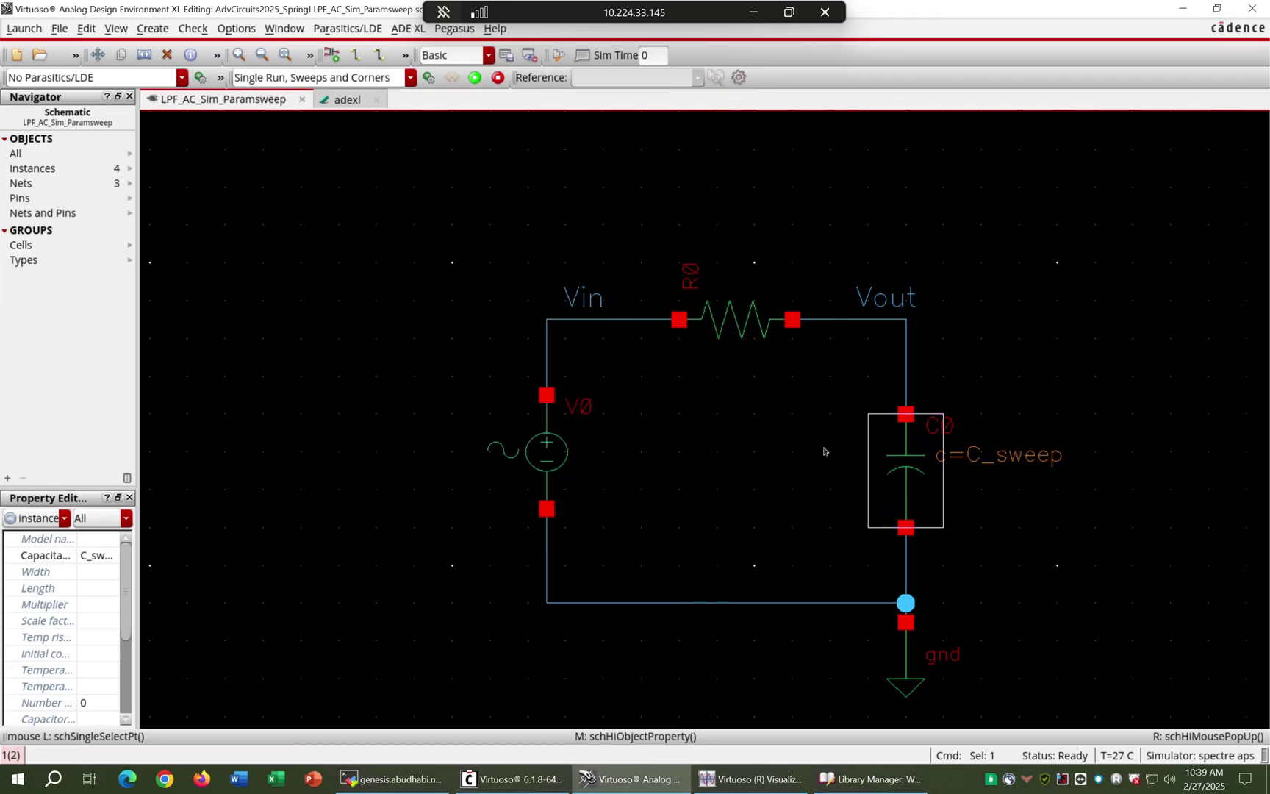
left_click(76, 56)
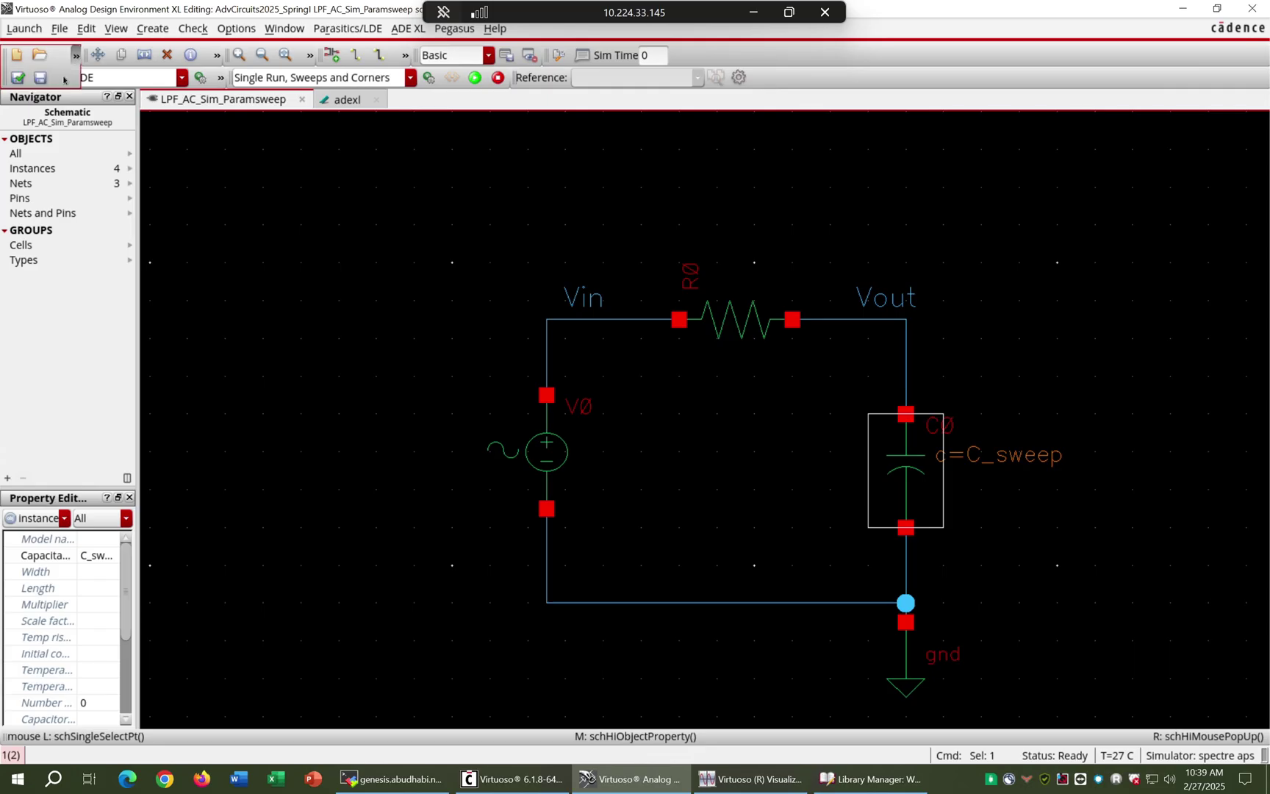
left_click(20, 80)
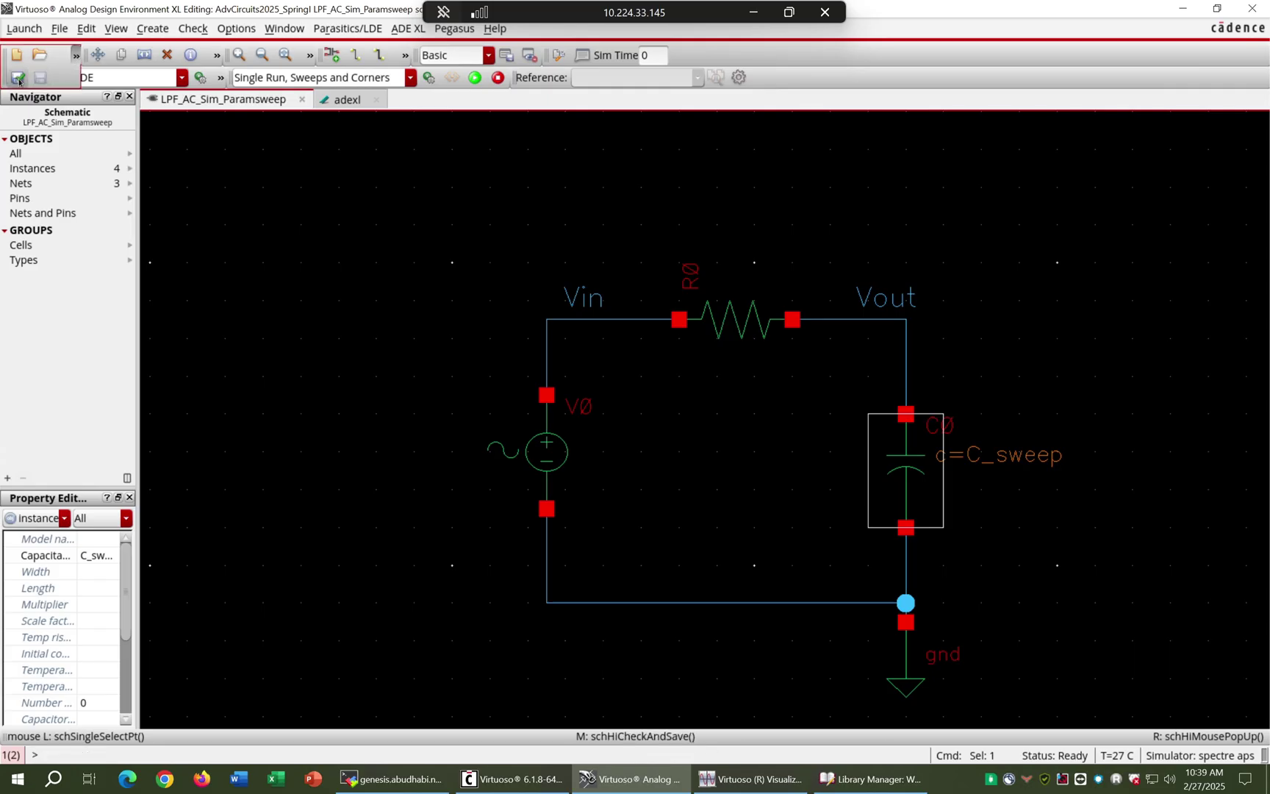
Copy the cellview variable C_sweep into the design variables of the LPF_AC_Sim_Paramsweep test and close the test editor.
left_click(337, 102)
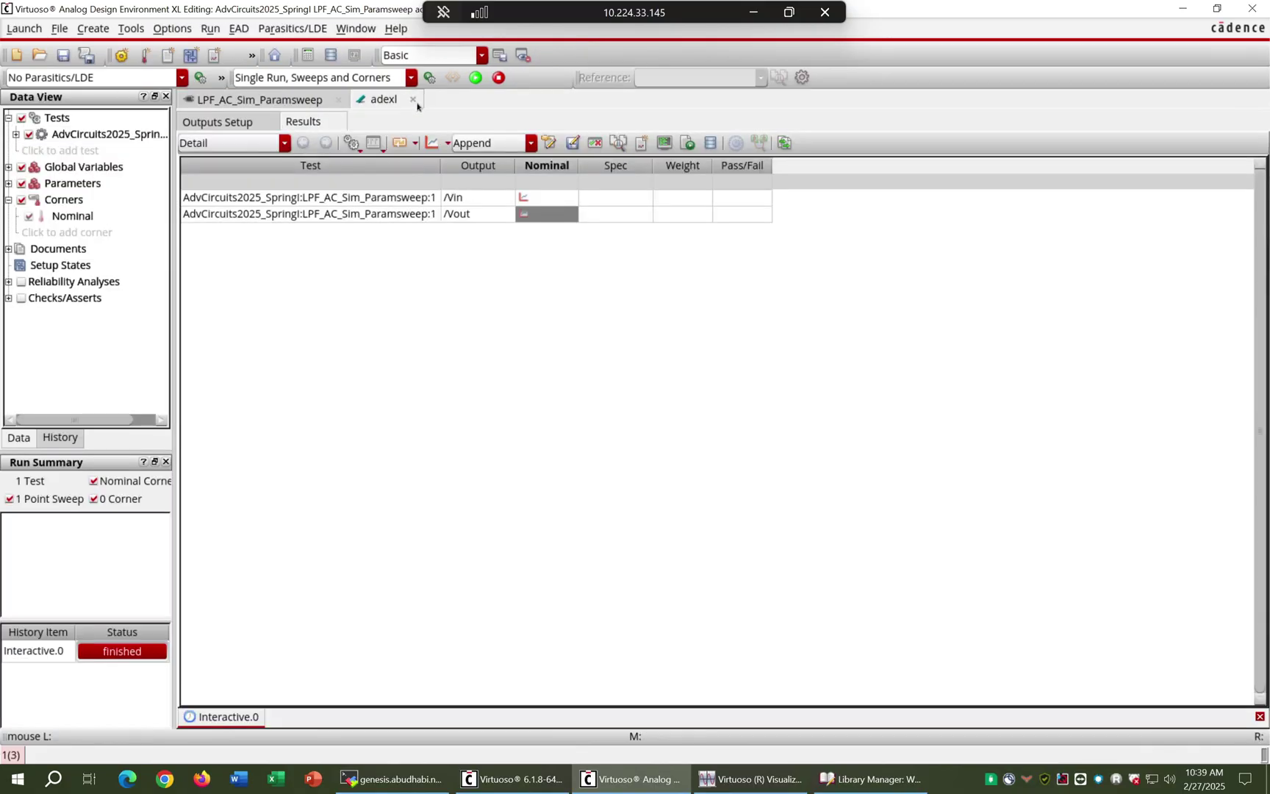
left_click(68, 136)
right_click(77, 139)
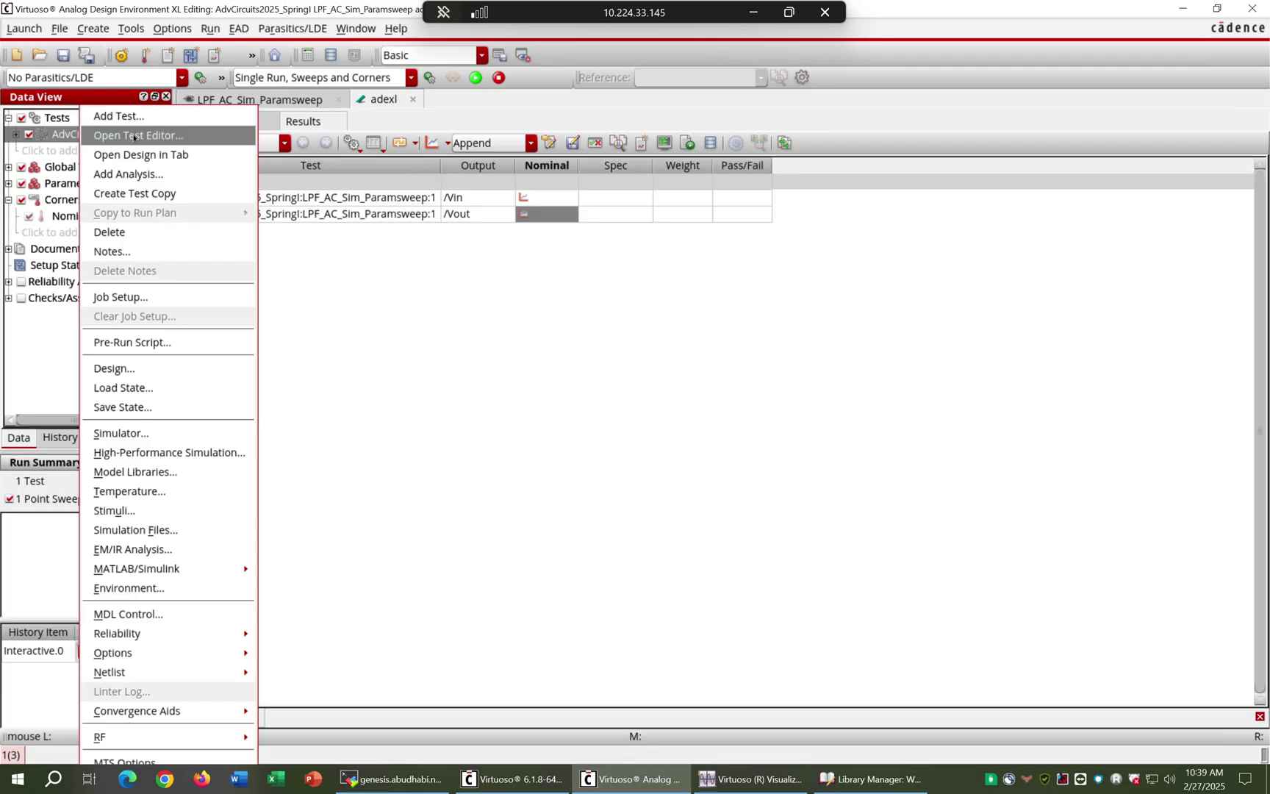
left_click(133, 137)
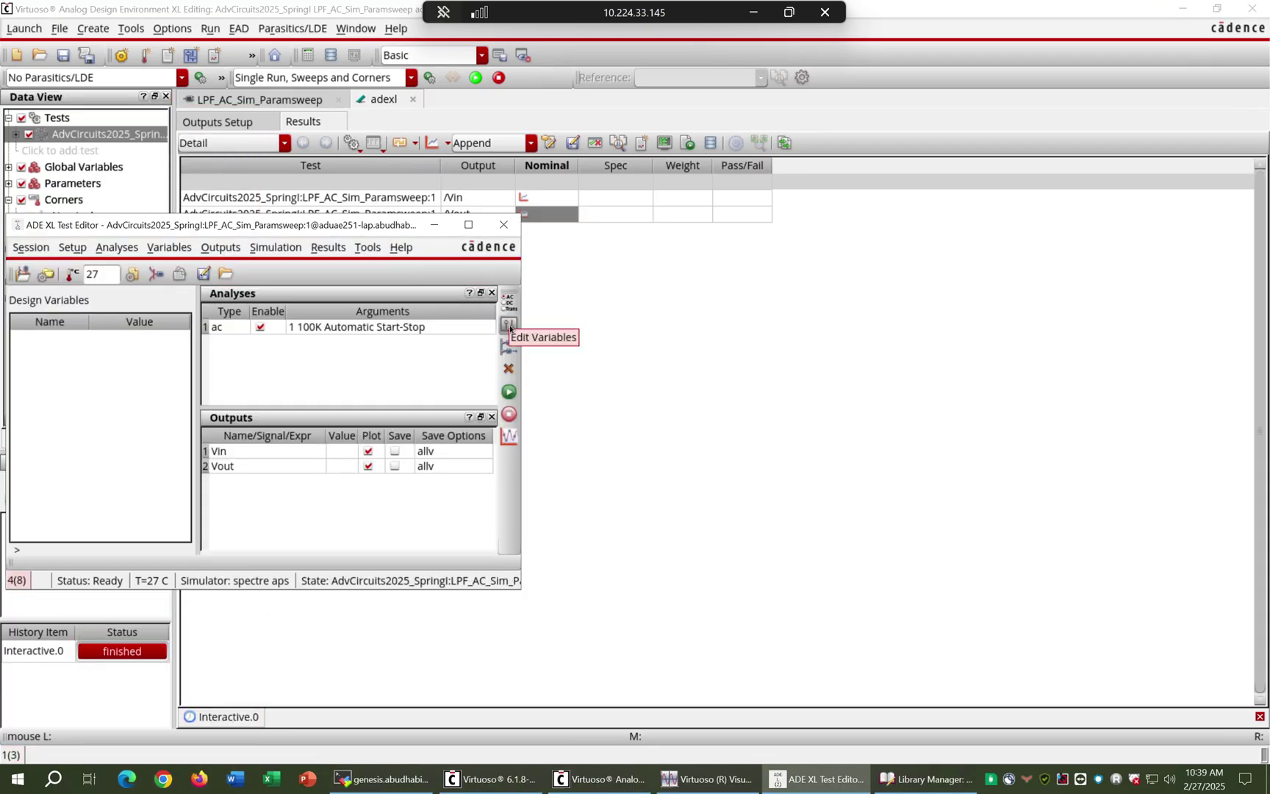
left_click(505, 328)
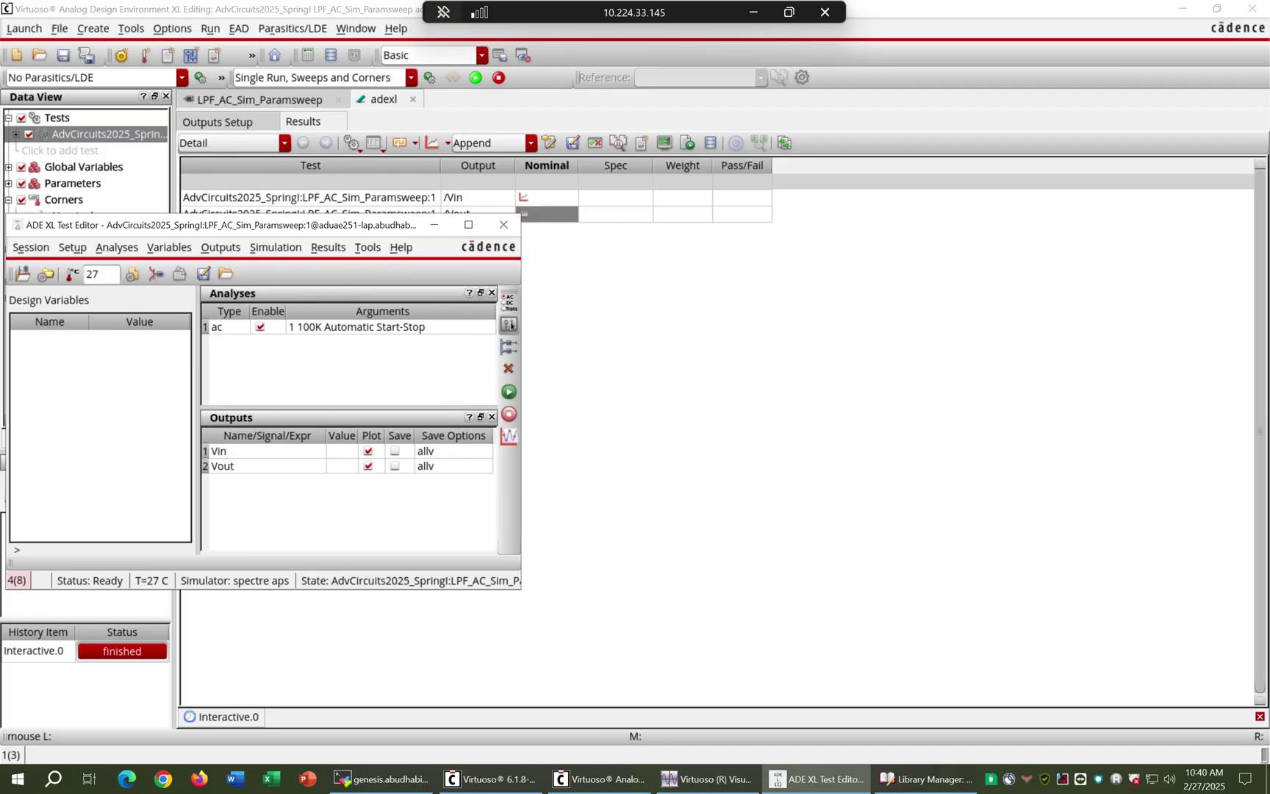
left_click(511, 326)
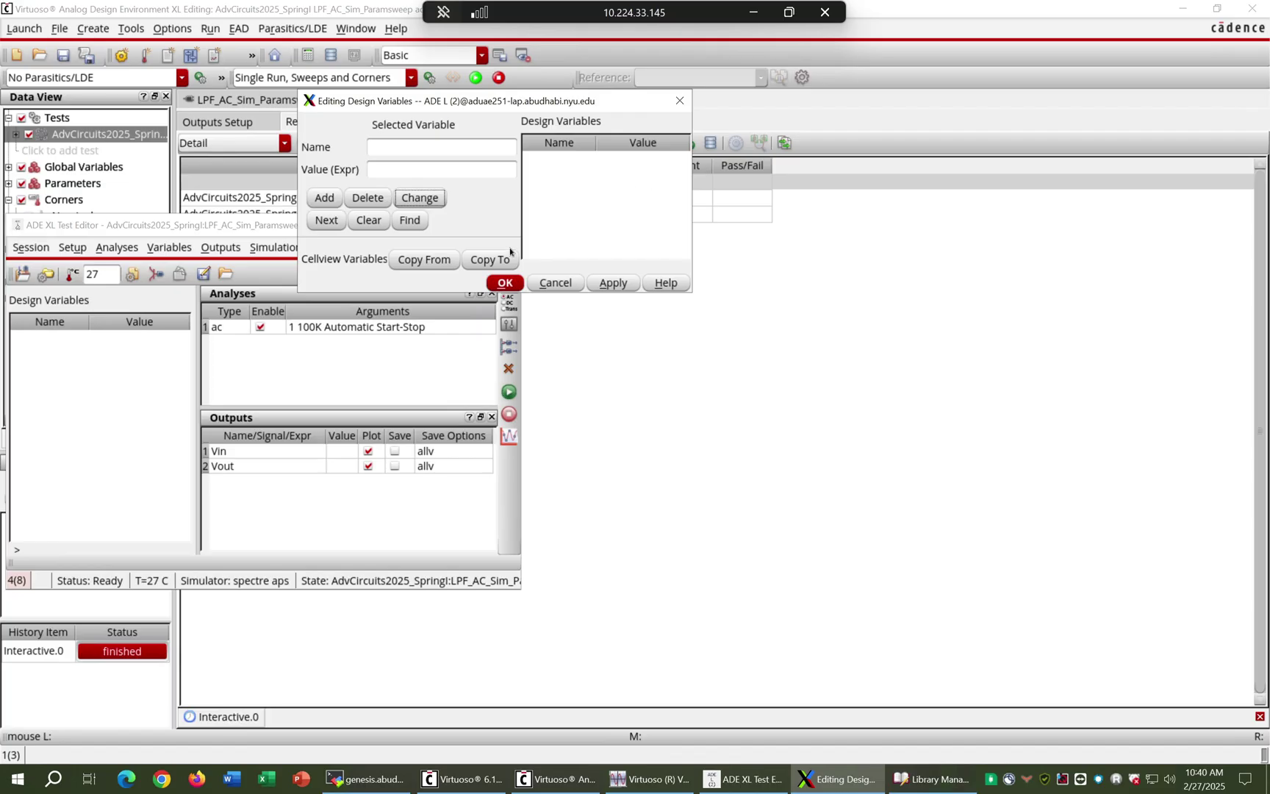
left_click(414, 261)
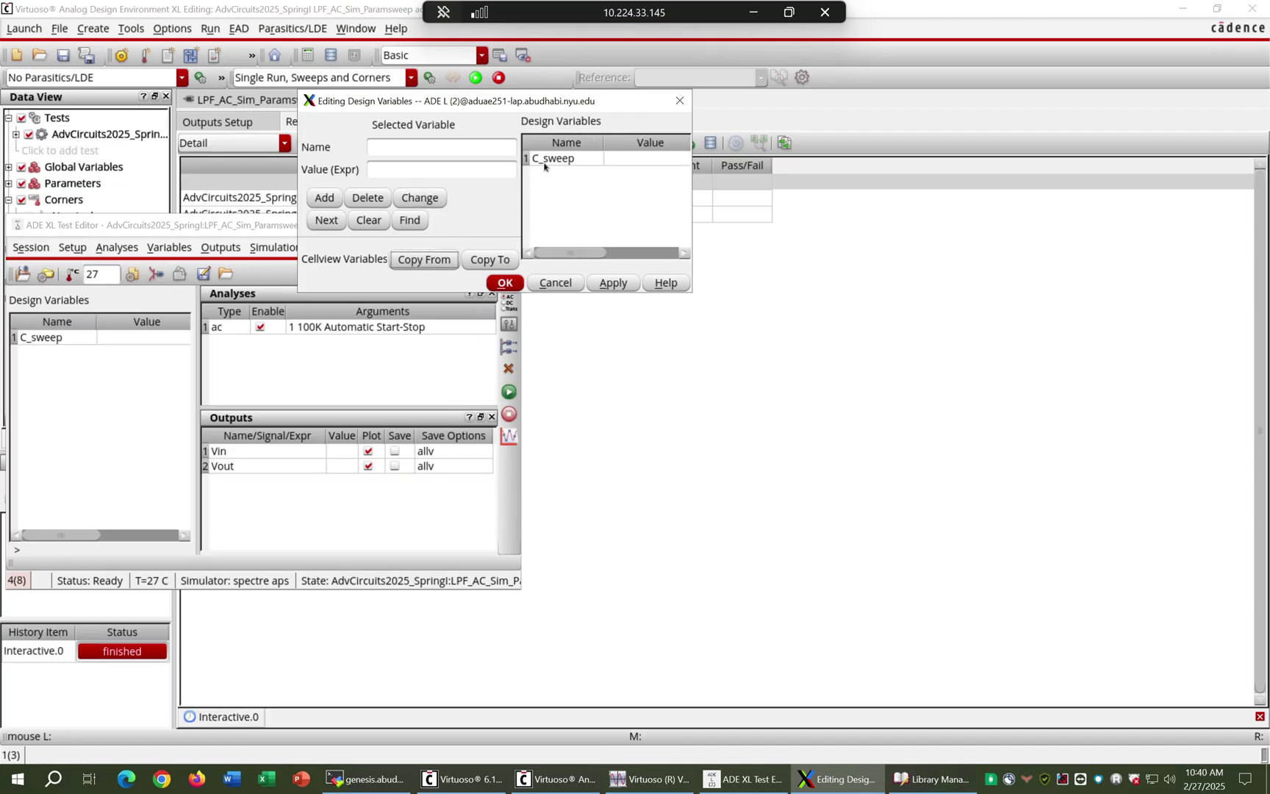
left_click(506, 284)
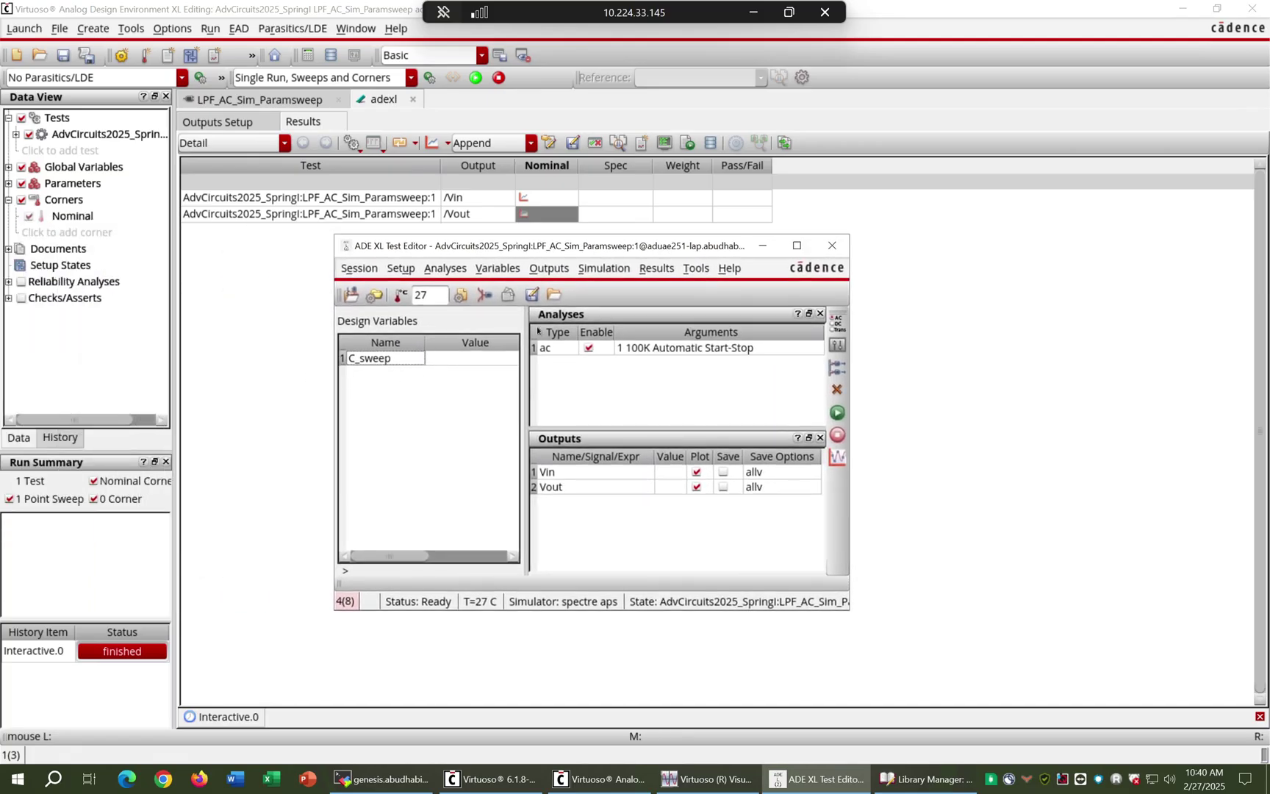
left_click(832, 246)
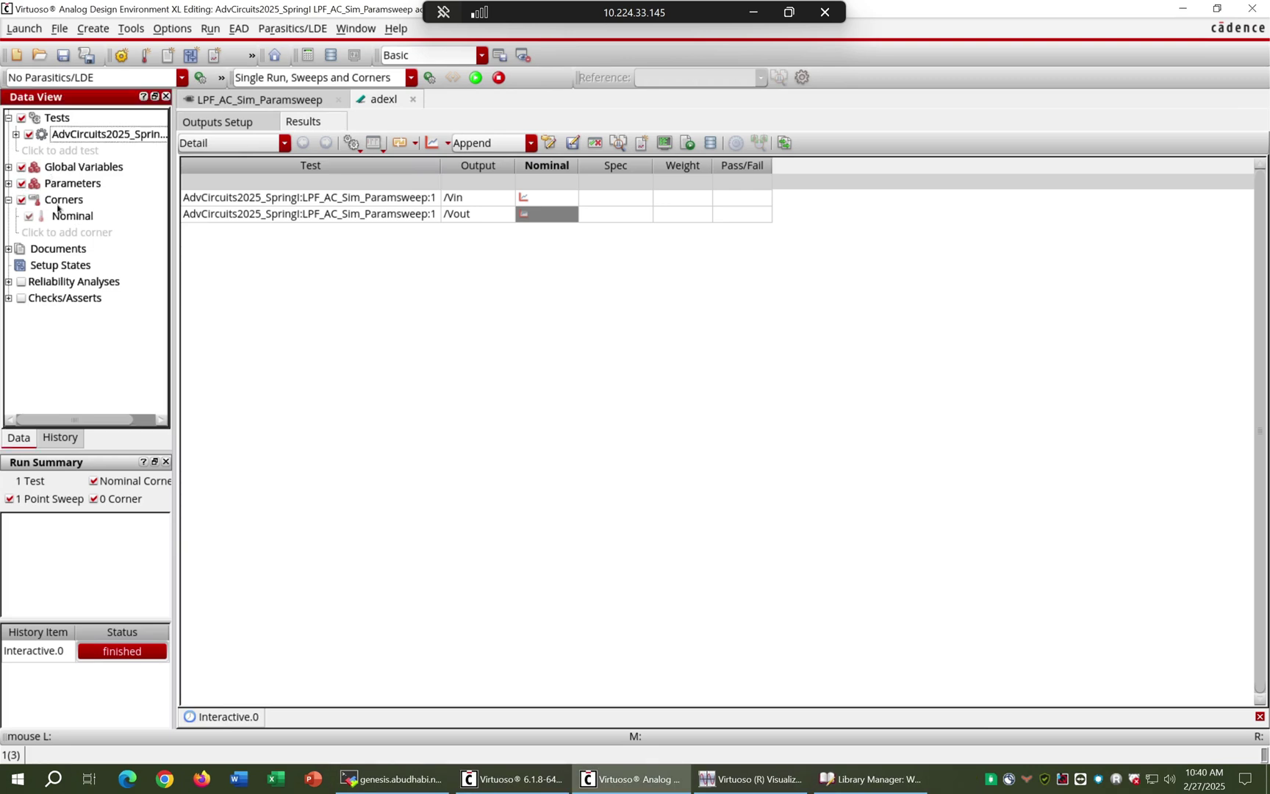
Set the global variable C_sweep to 1u.
right_click(57, 208)
left_click(47, 235)
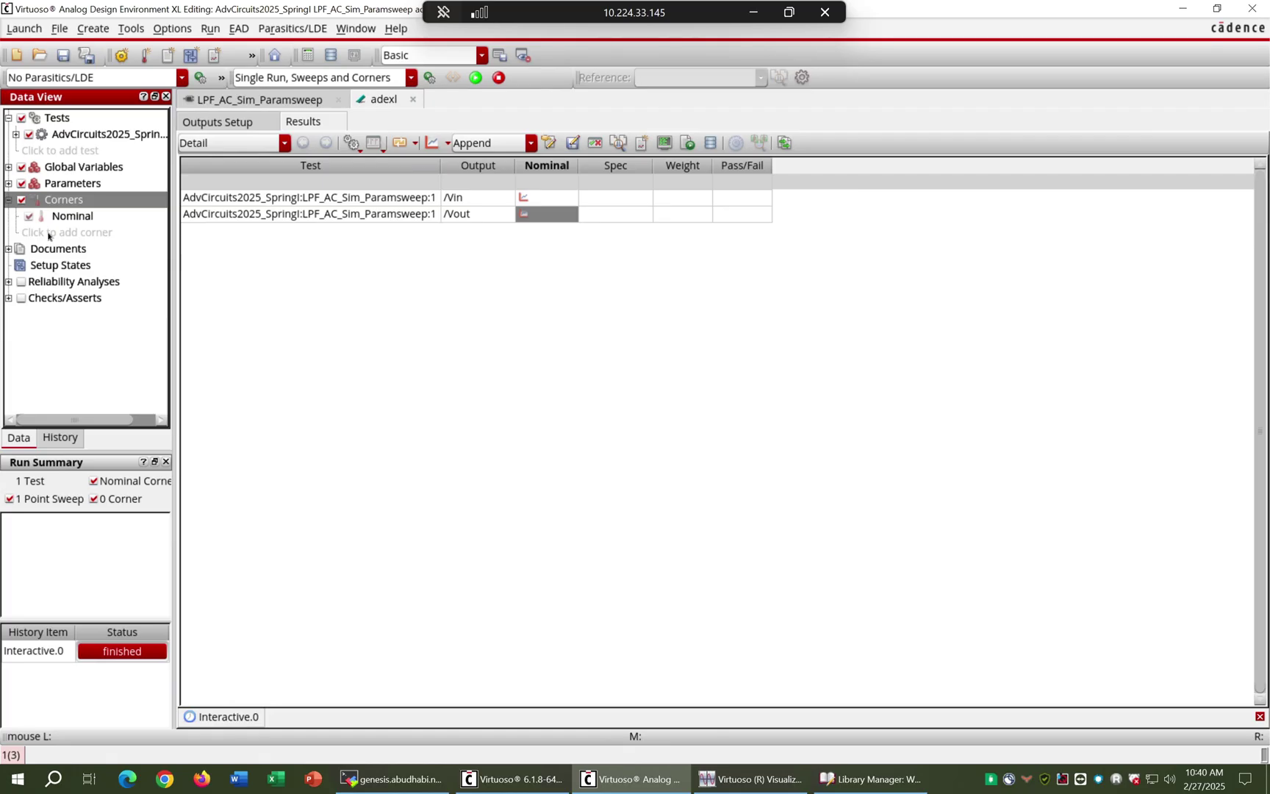
left_click(8, 167)
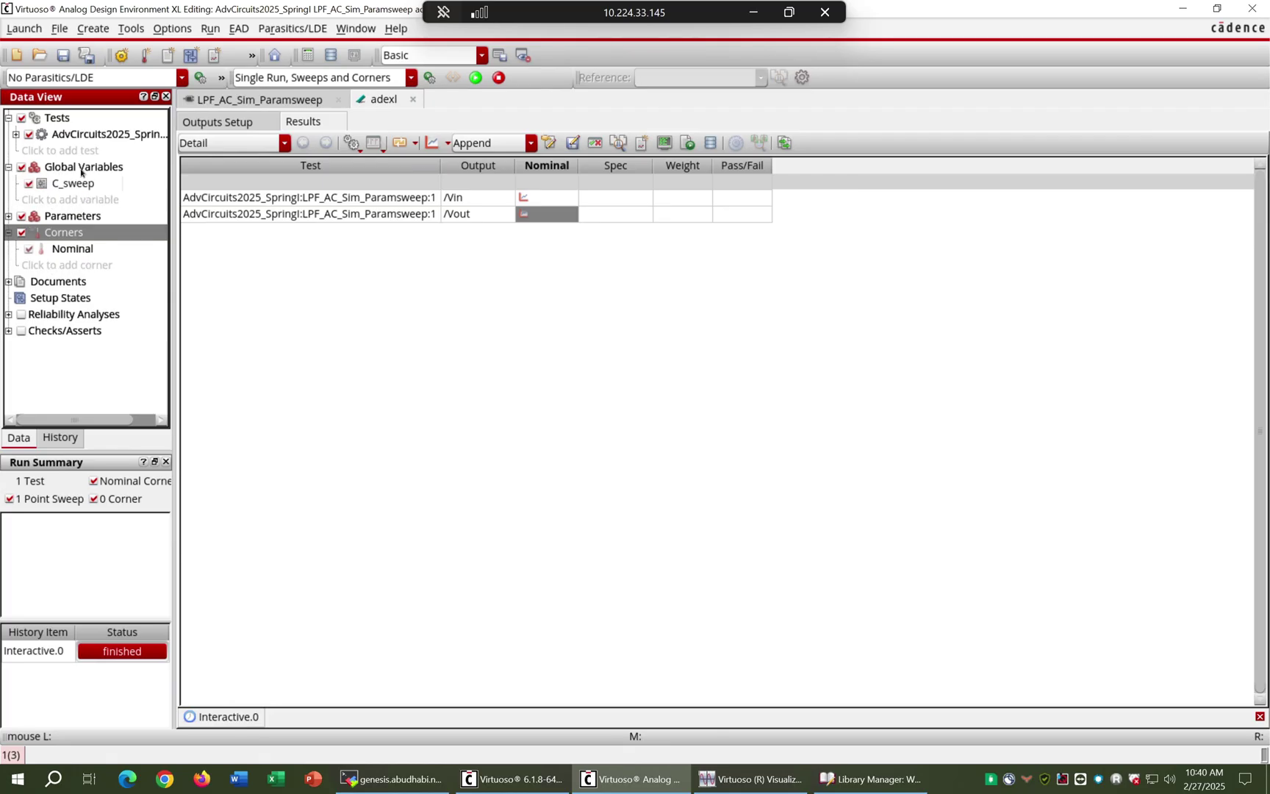
left_click(151, 186)
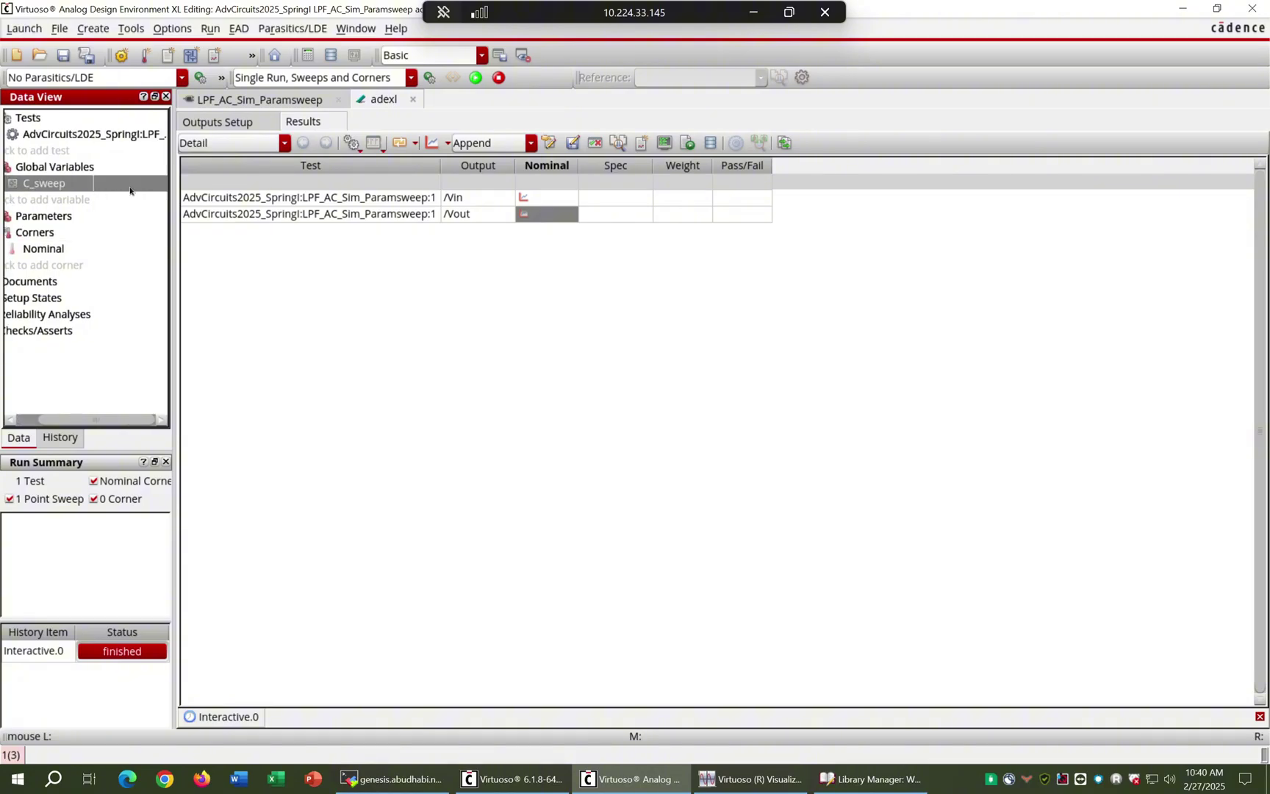
left_click(119, 180)
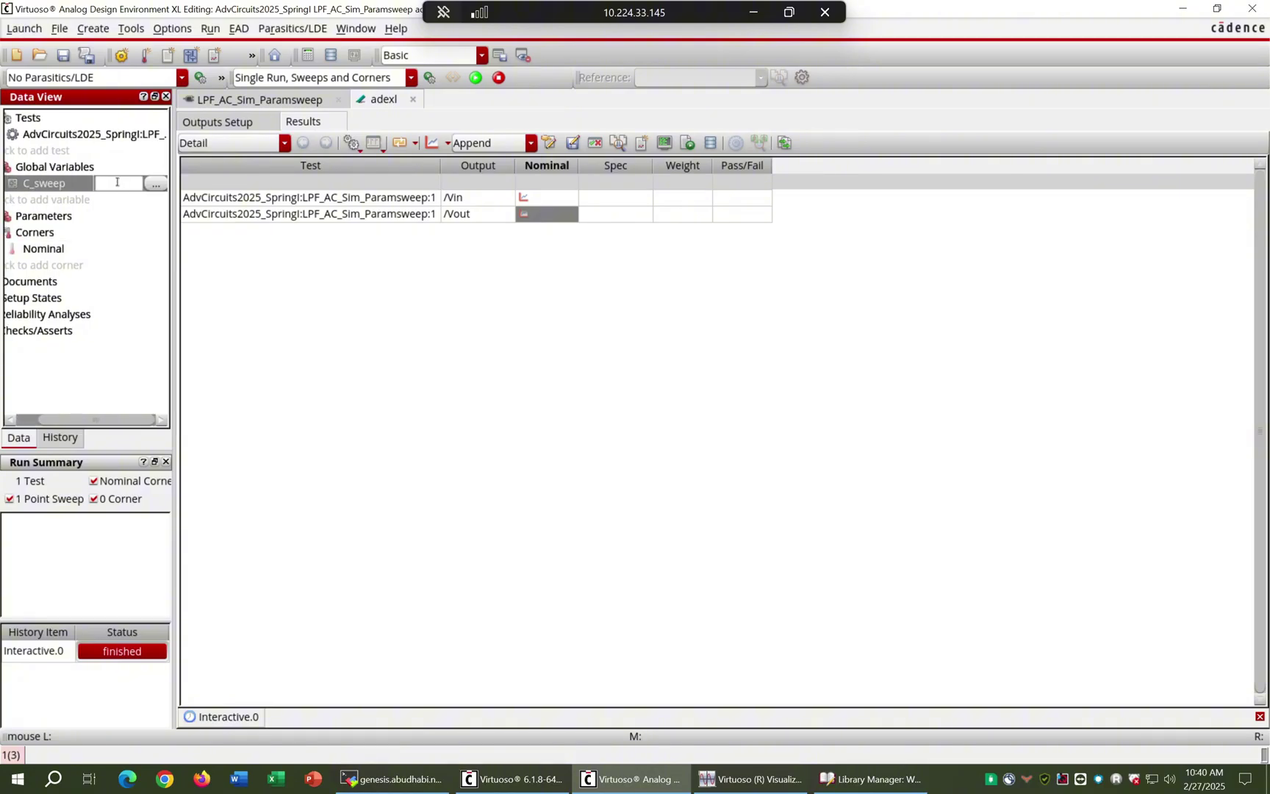
type("1u")
key("Return")
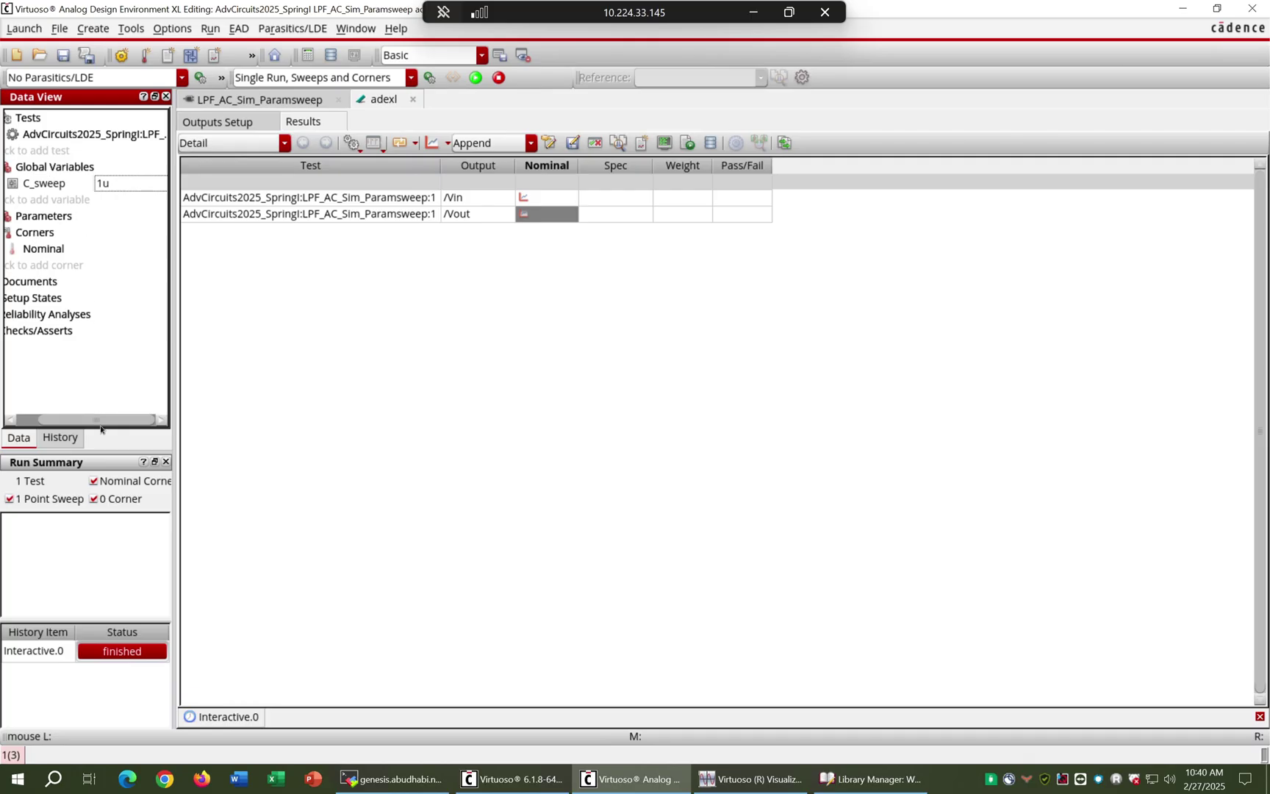
Add a new corner in the corners setup, enlarging the dialog and widening its label column.
left_click(50, 268)
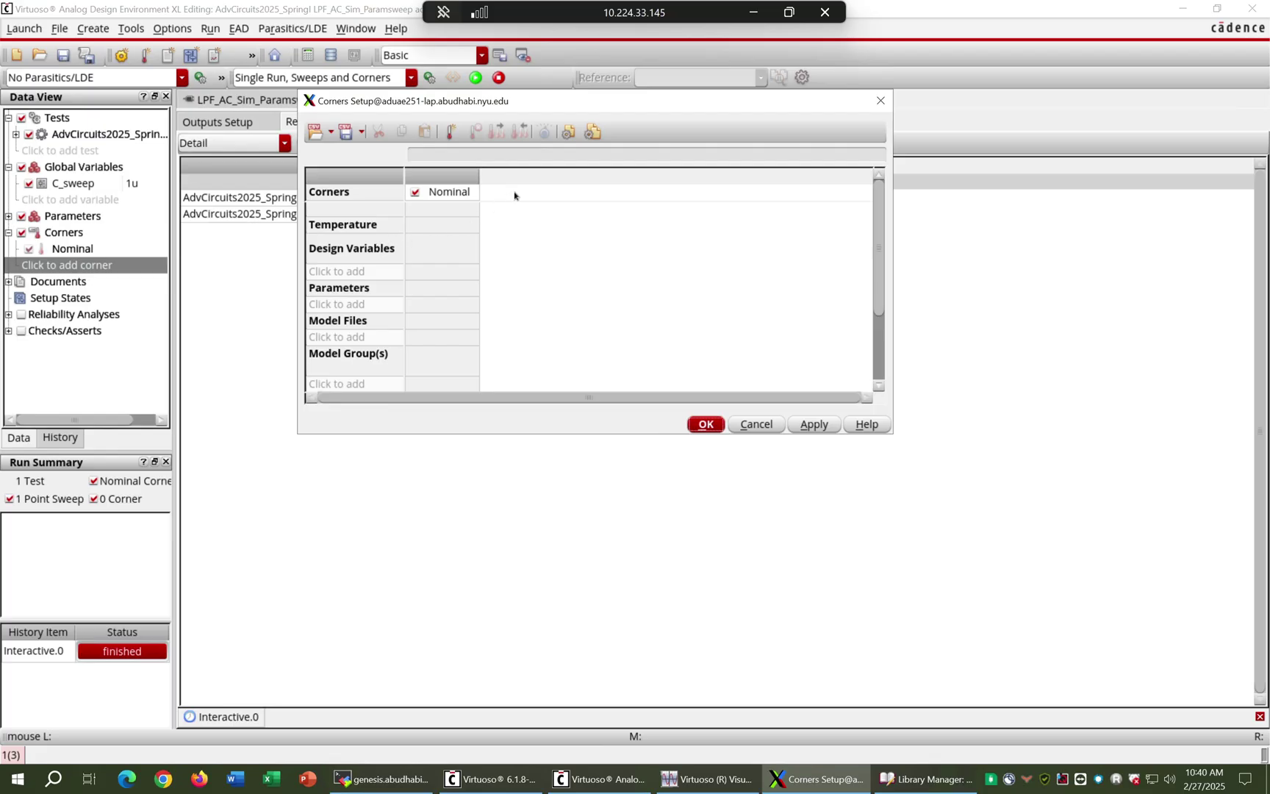
right_click(439, 262)
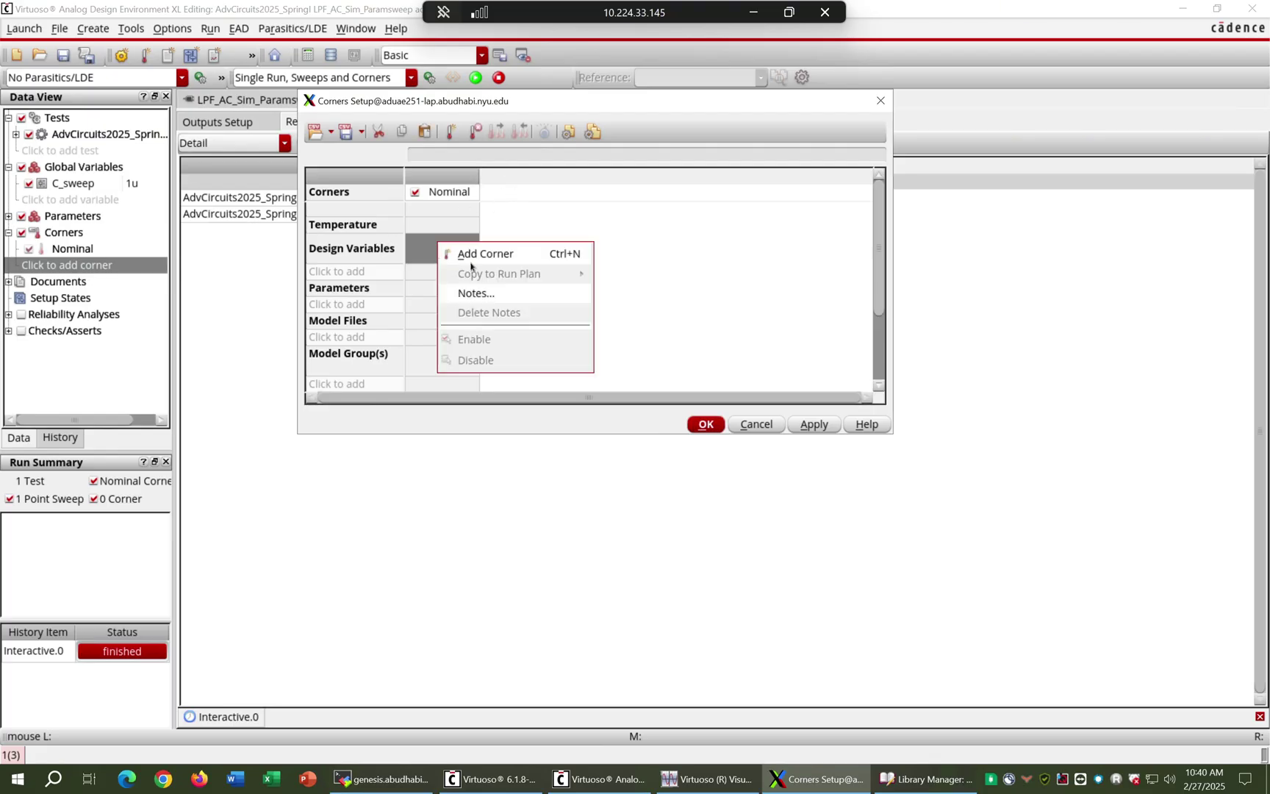
left_click(476, 255)
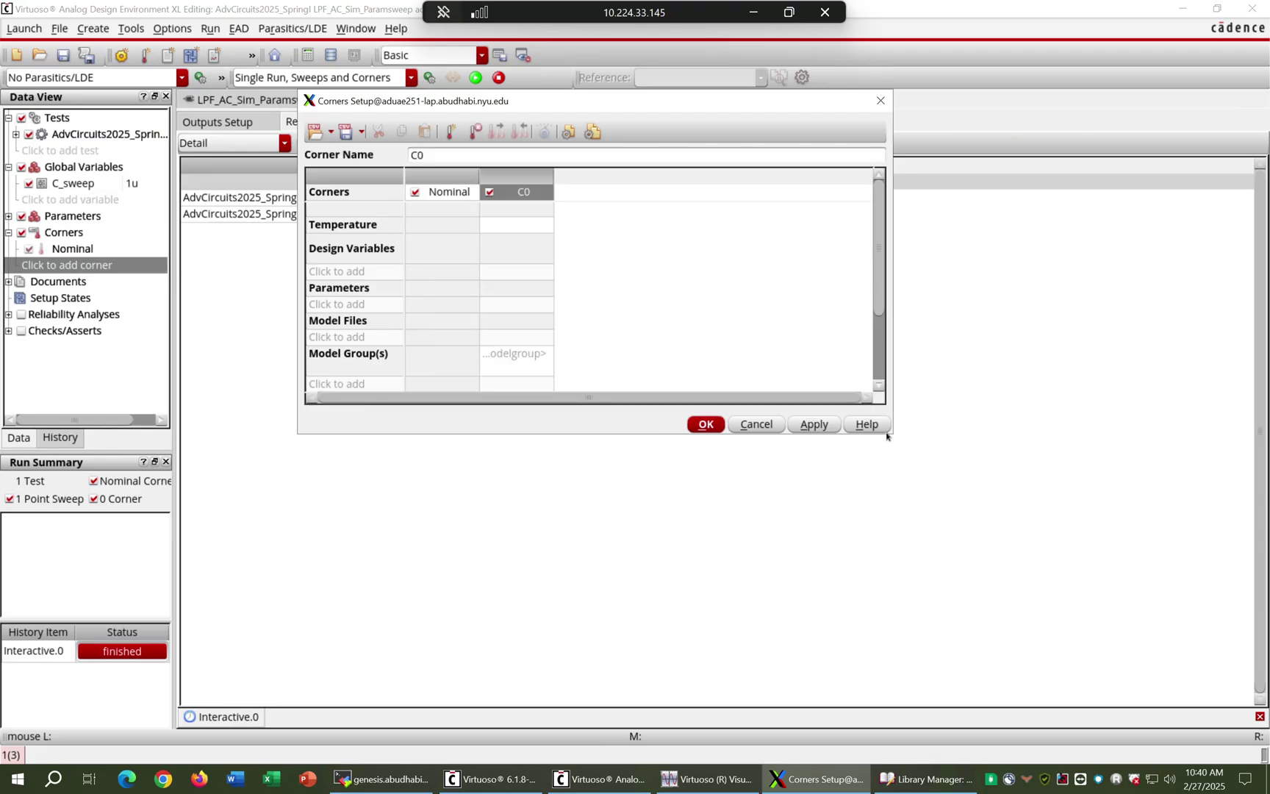
left_click_drag(891, 433, 727, 464)
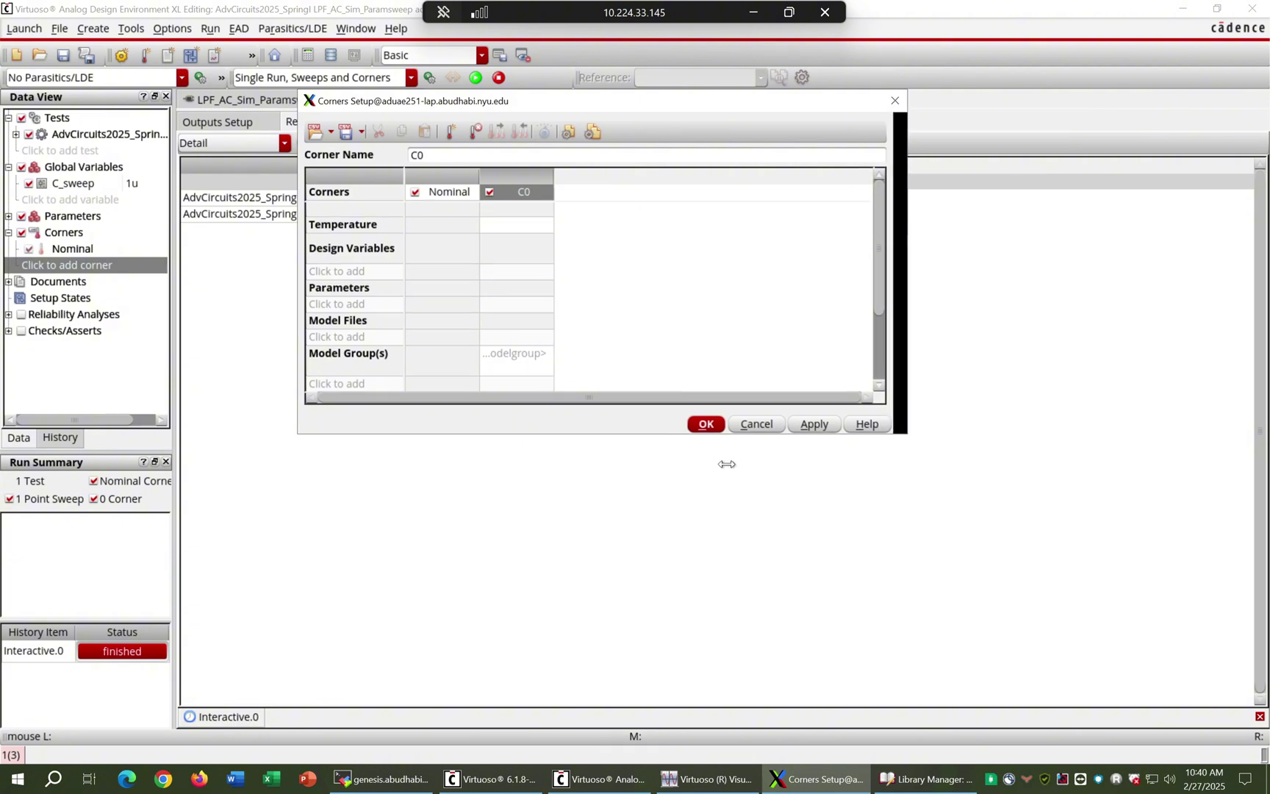
left_click_drag(652, 434, 639, 565)
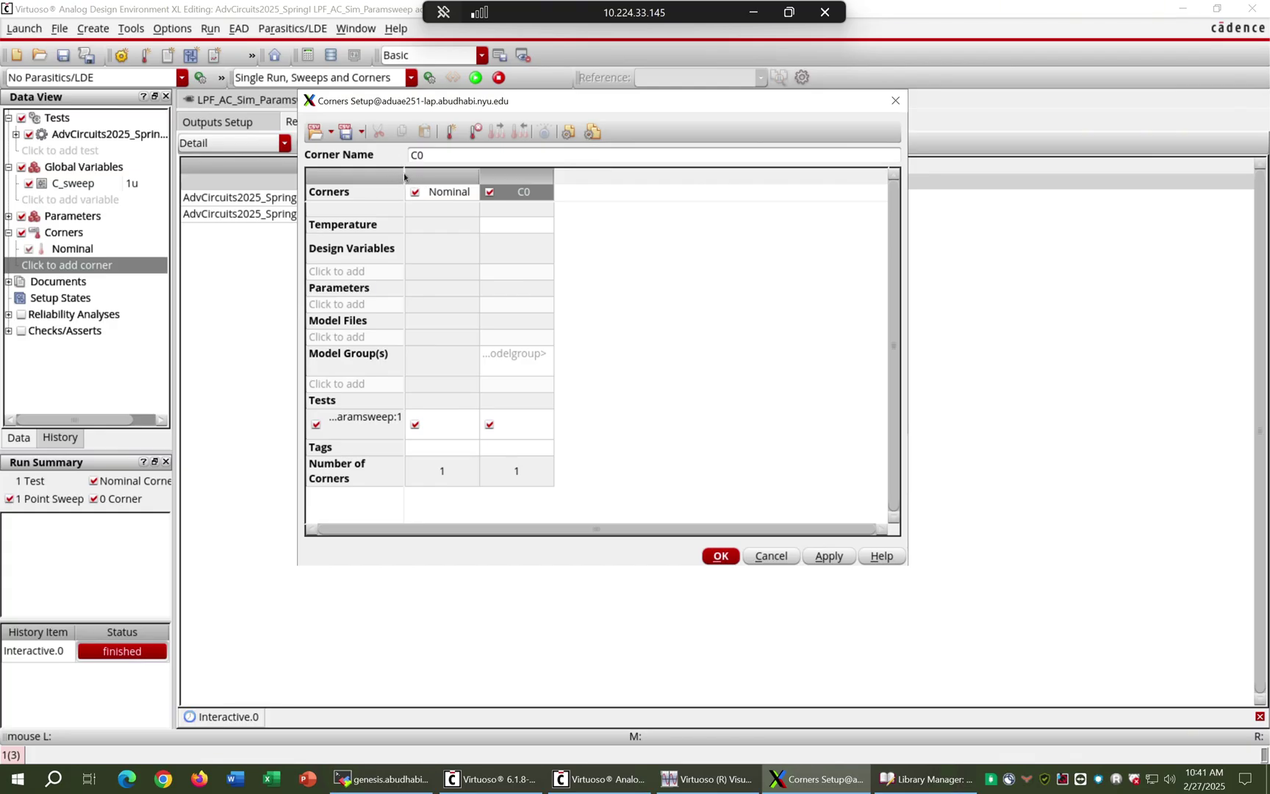
left_click_drag(405, 174, 528, 185)
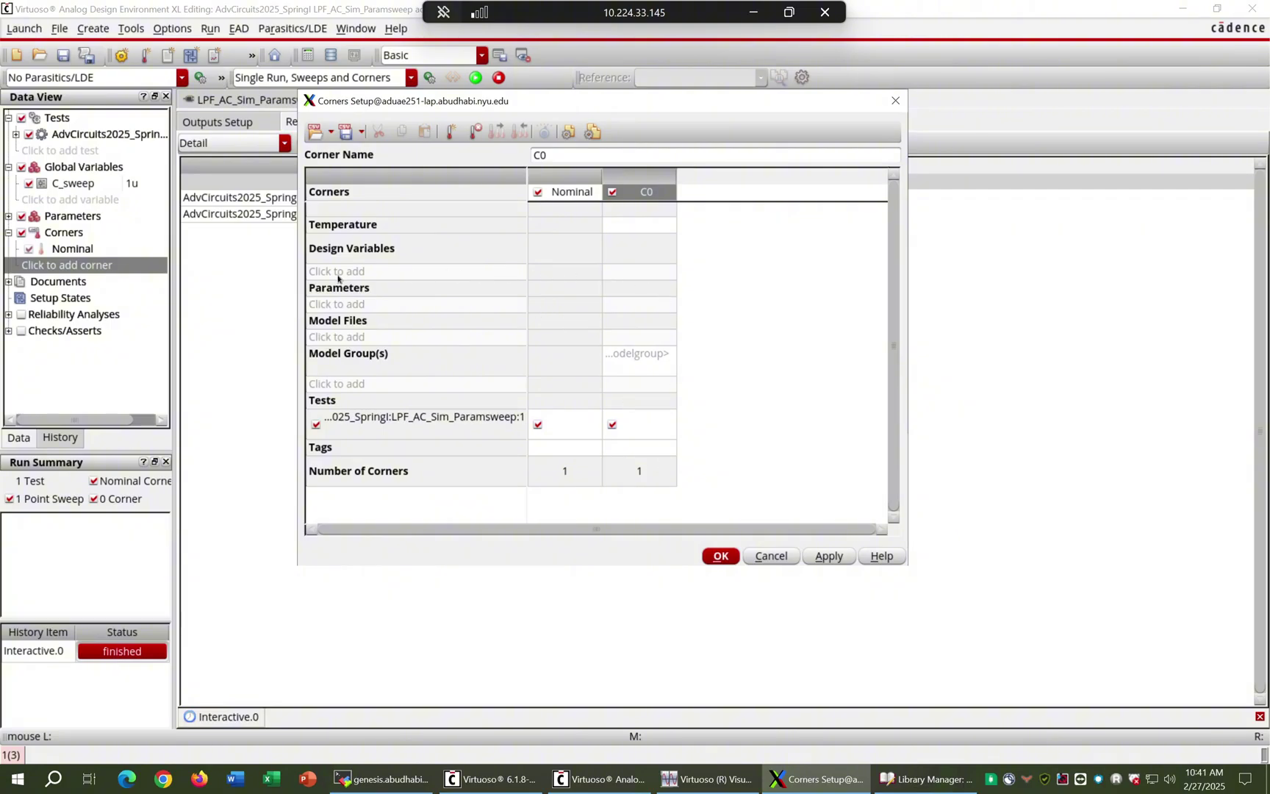
Add C_sweep as a design variable in the corners setup and give the new corner the values 2n, 20n, 200n 20u.
left_click(403, 277)
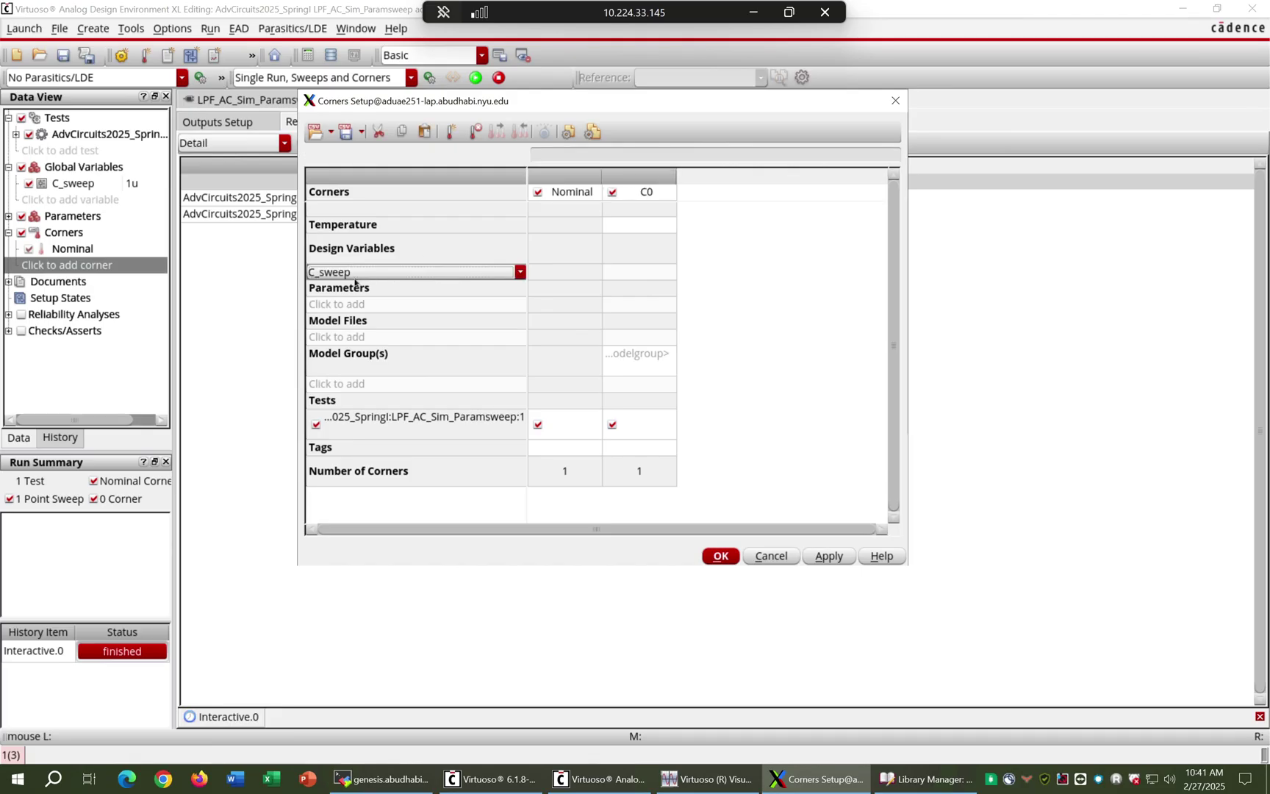
left_click(612, 275)
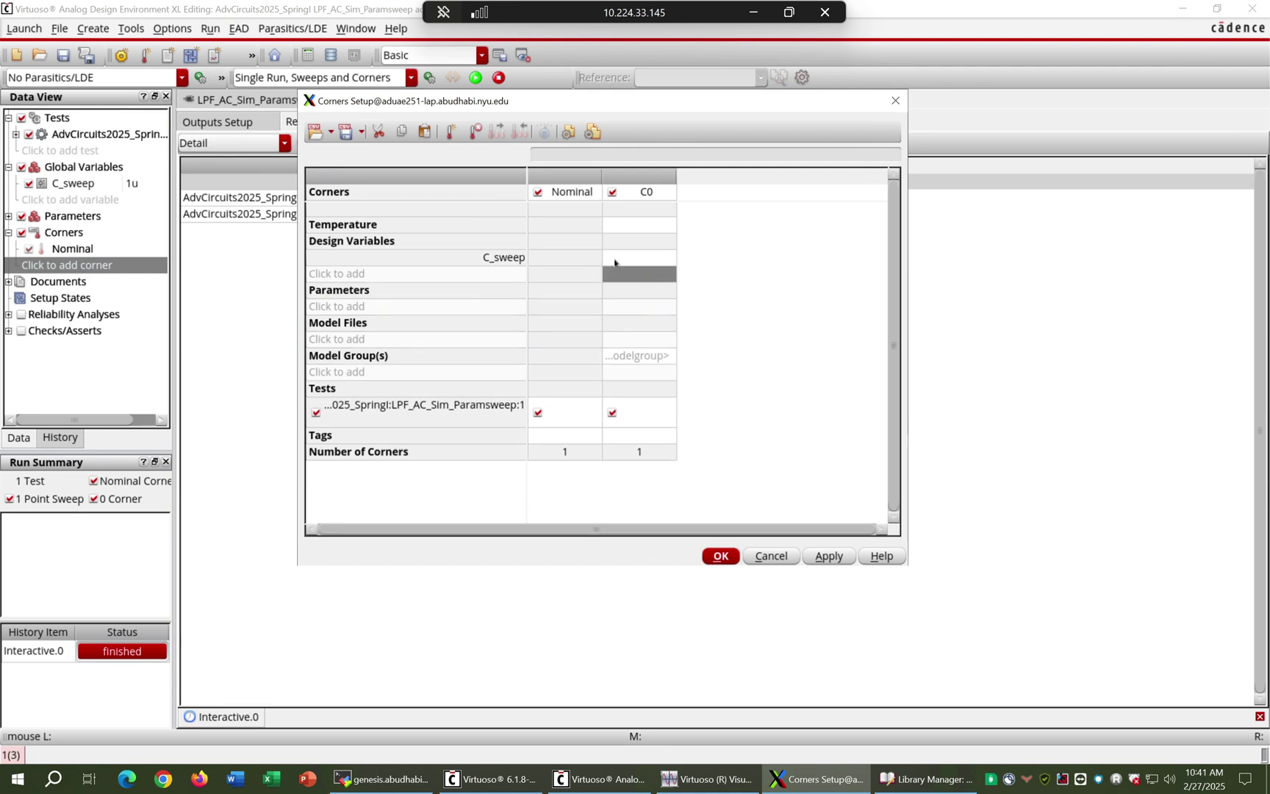
left_click(615, 259)
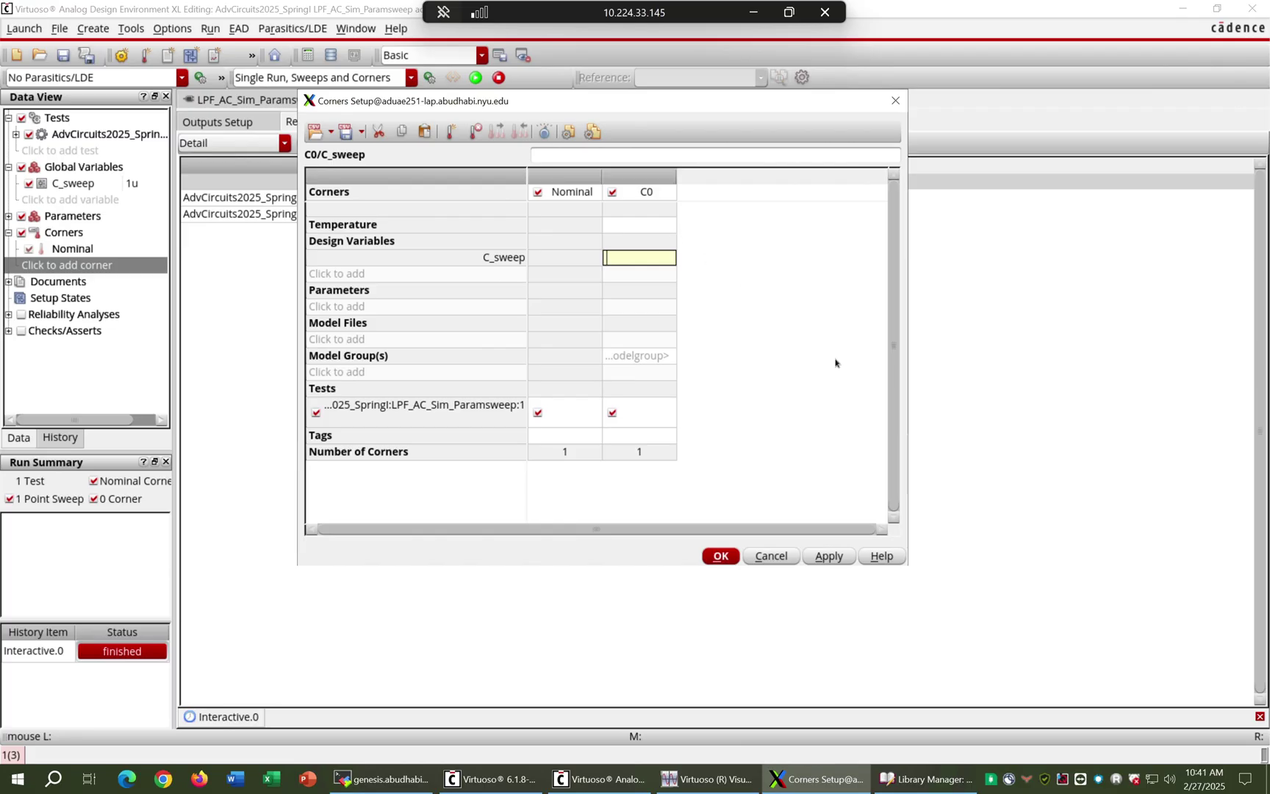
type("2n, 20n, 200")
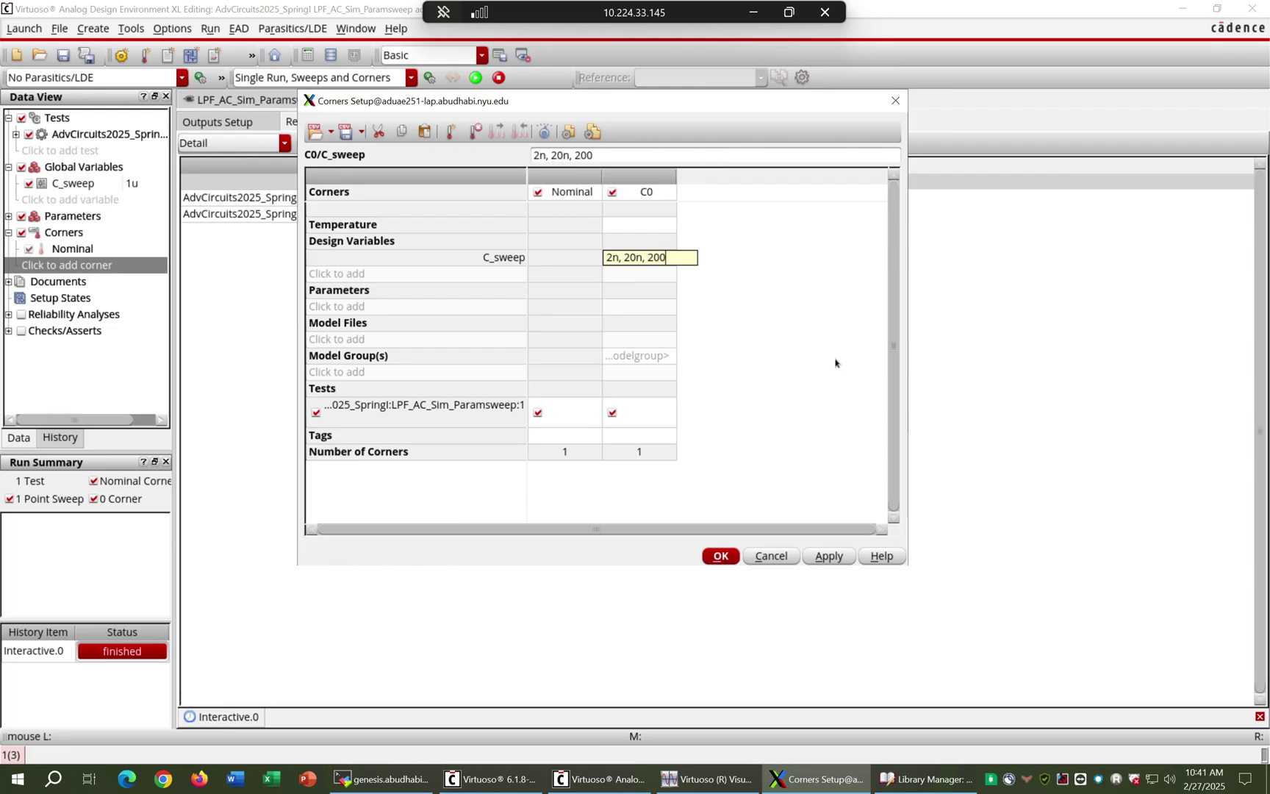
type("n 20u")
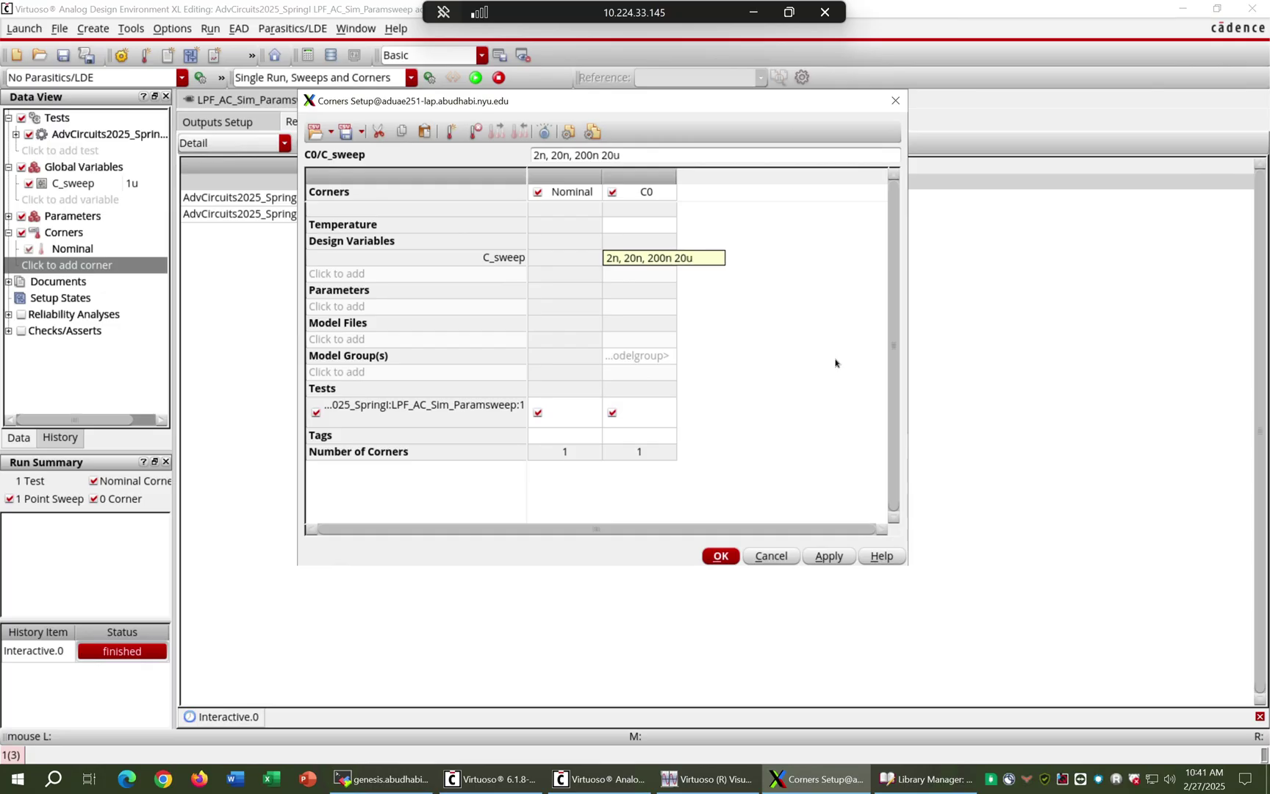
key("Return")
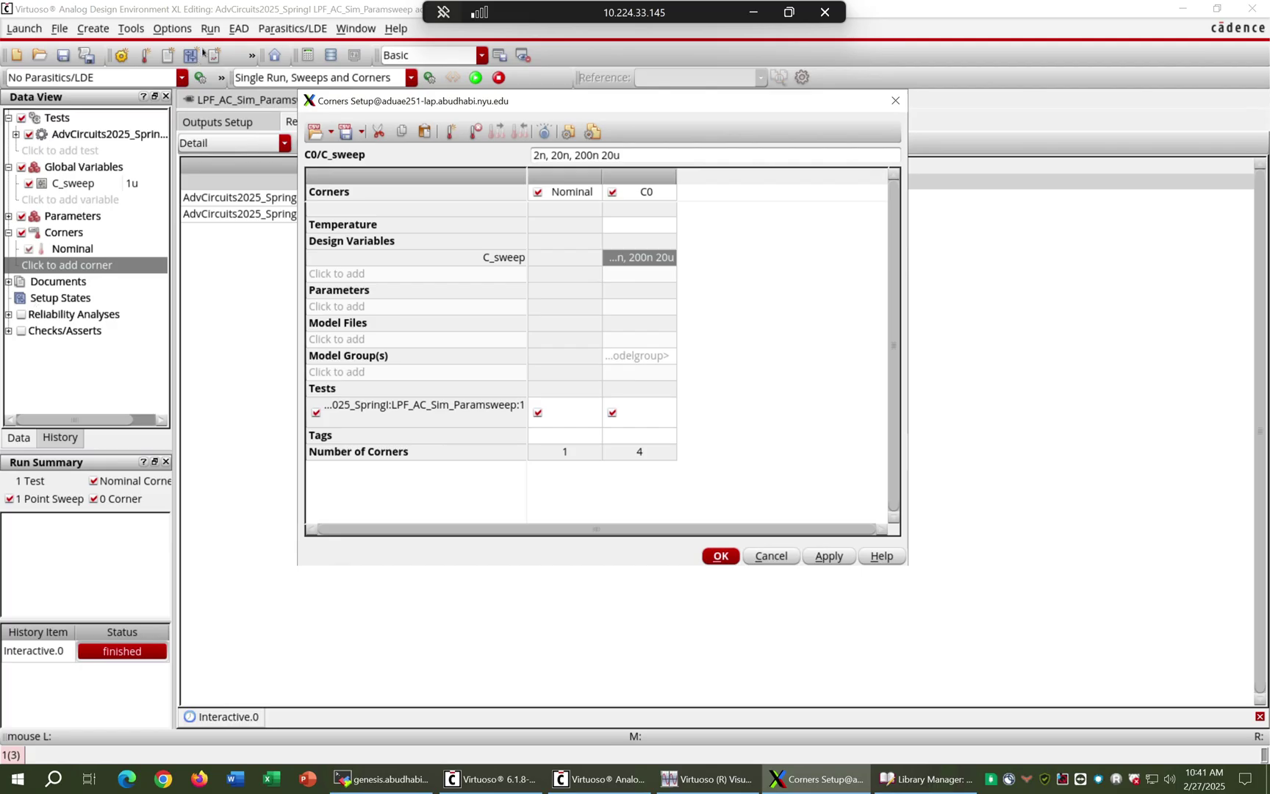
Rename the C0 corner to Cap_LPF and accept the corners setup.
left_click(650, 196)
left_click(644, 193)
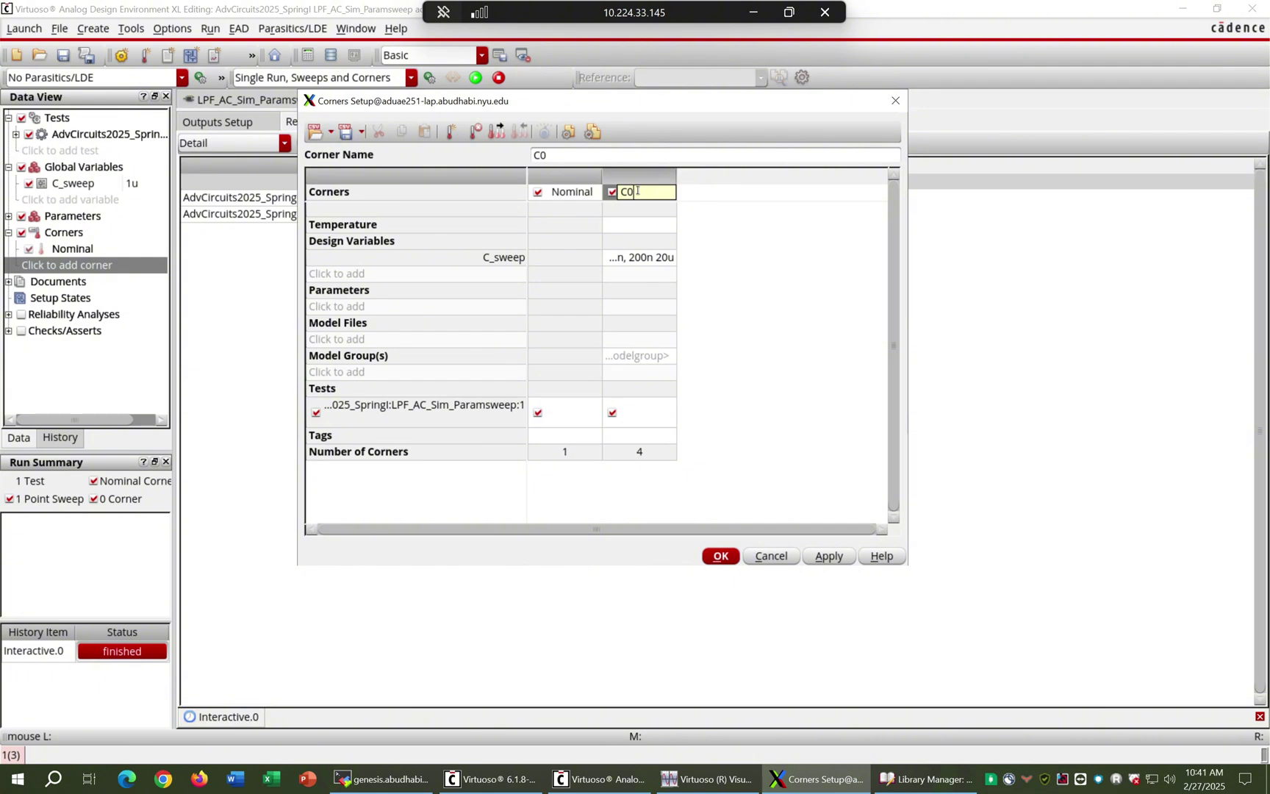
key("BackSpace")
type("ap_LPF")
key("Return")
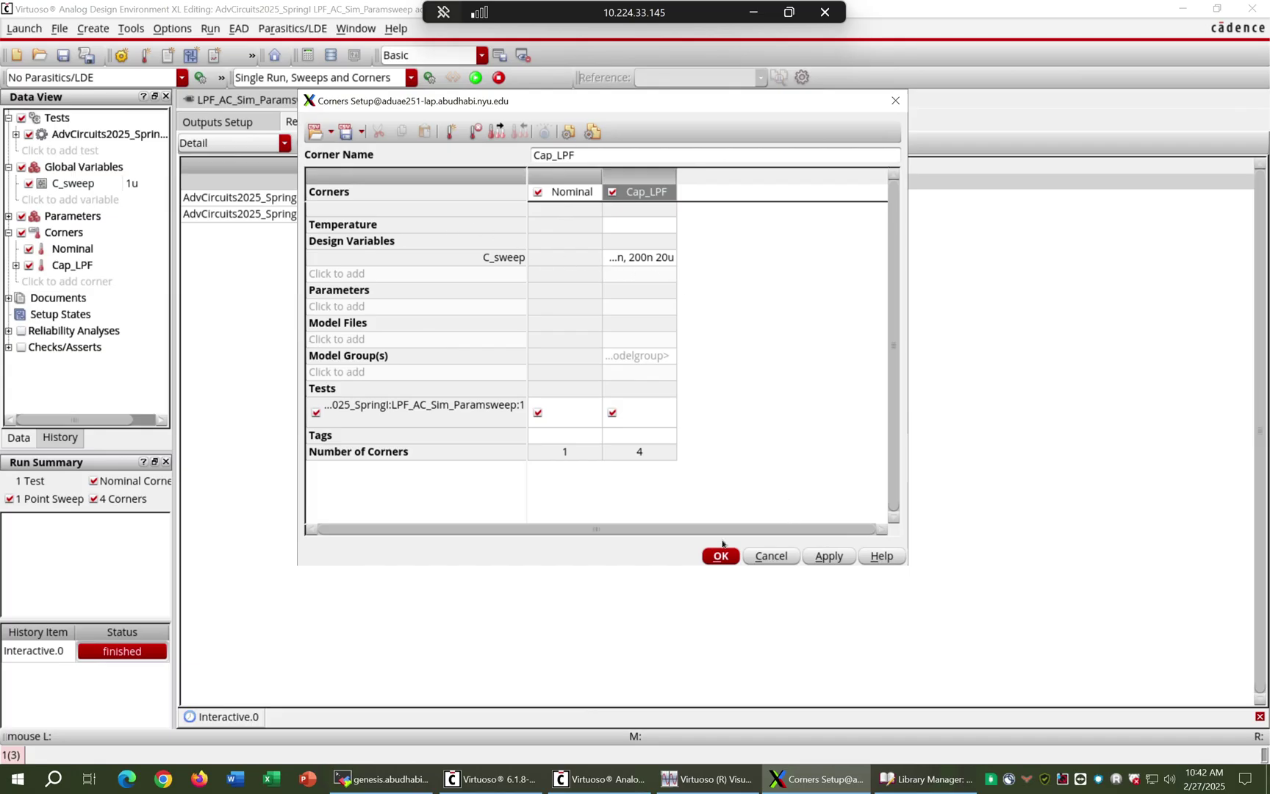
left_click(720, 556)
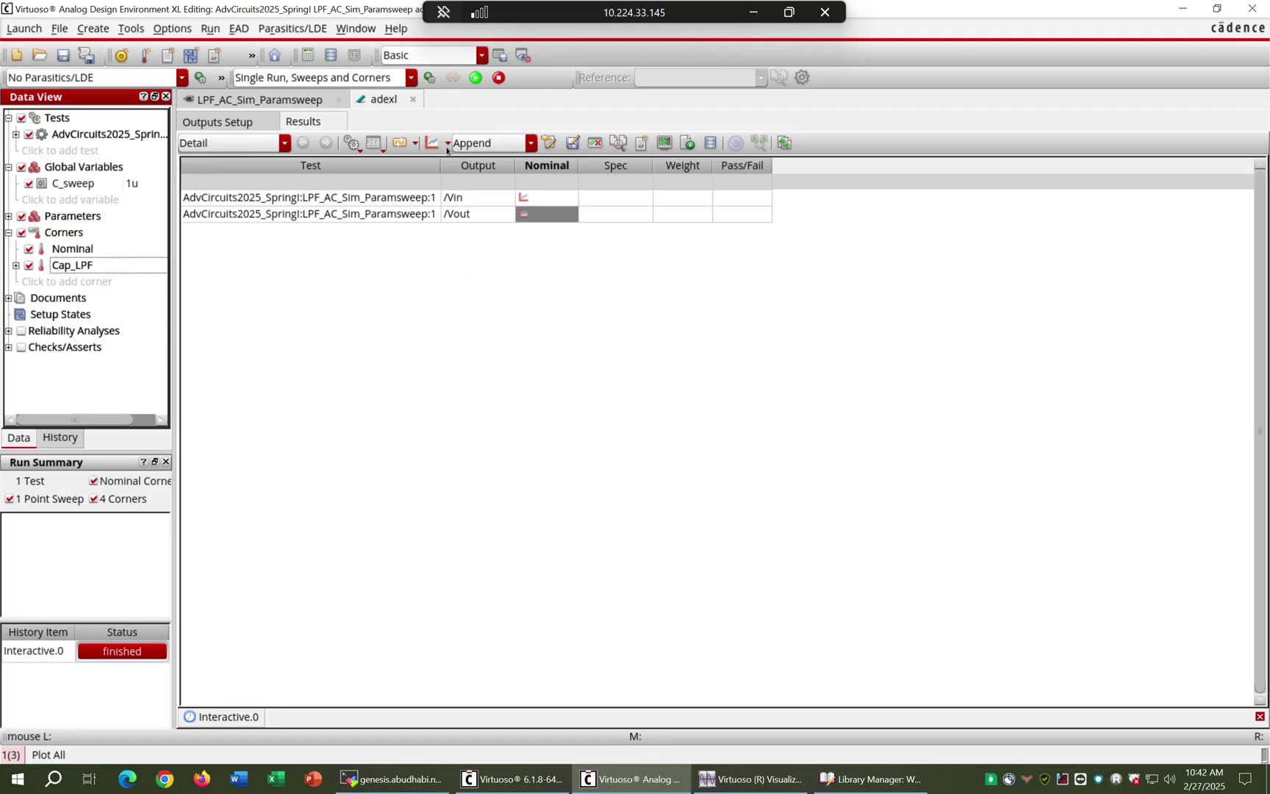
Run the simulation over the corners, plot all /Vout results, and switch to the AC response graph.
left_click(476, 78)
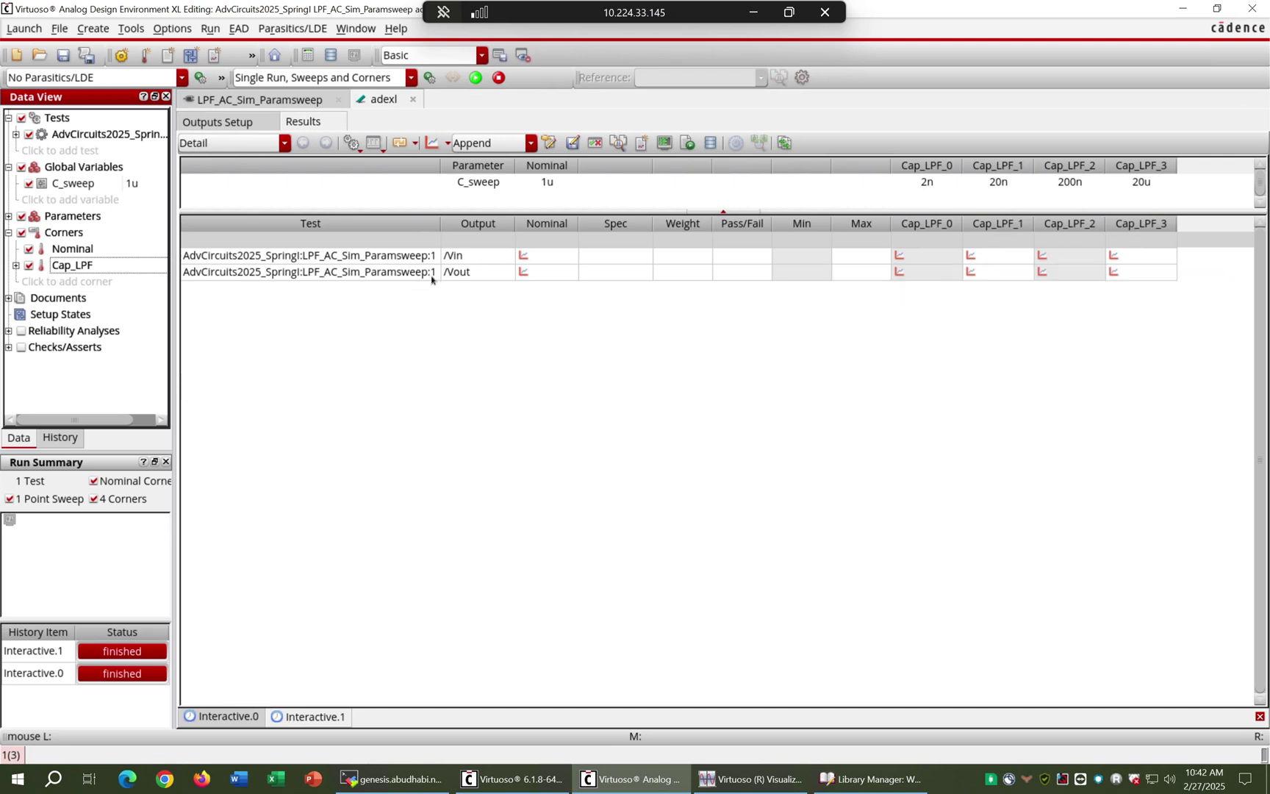
right_click(468, 272)
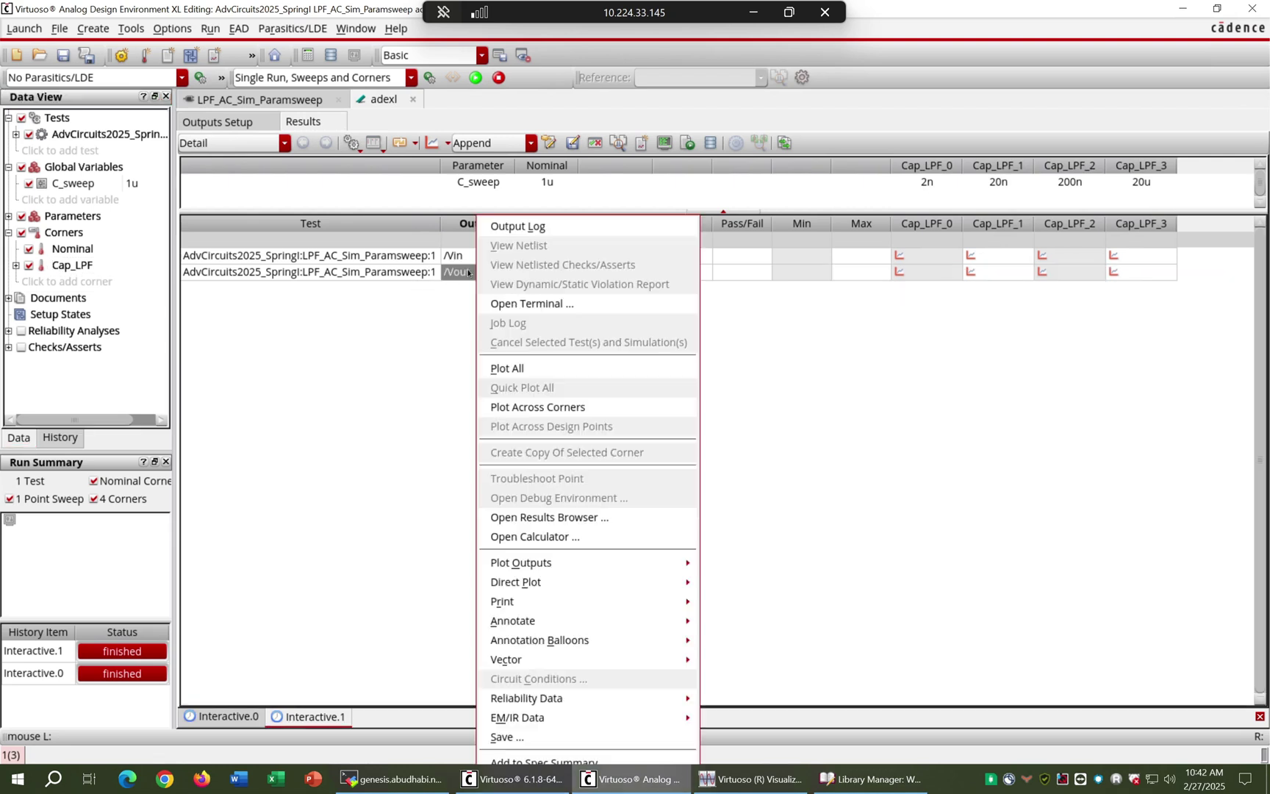
left_click(503, 368)
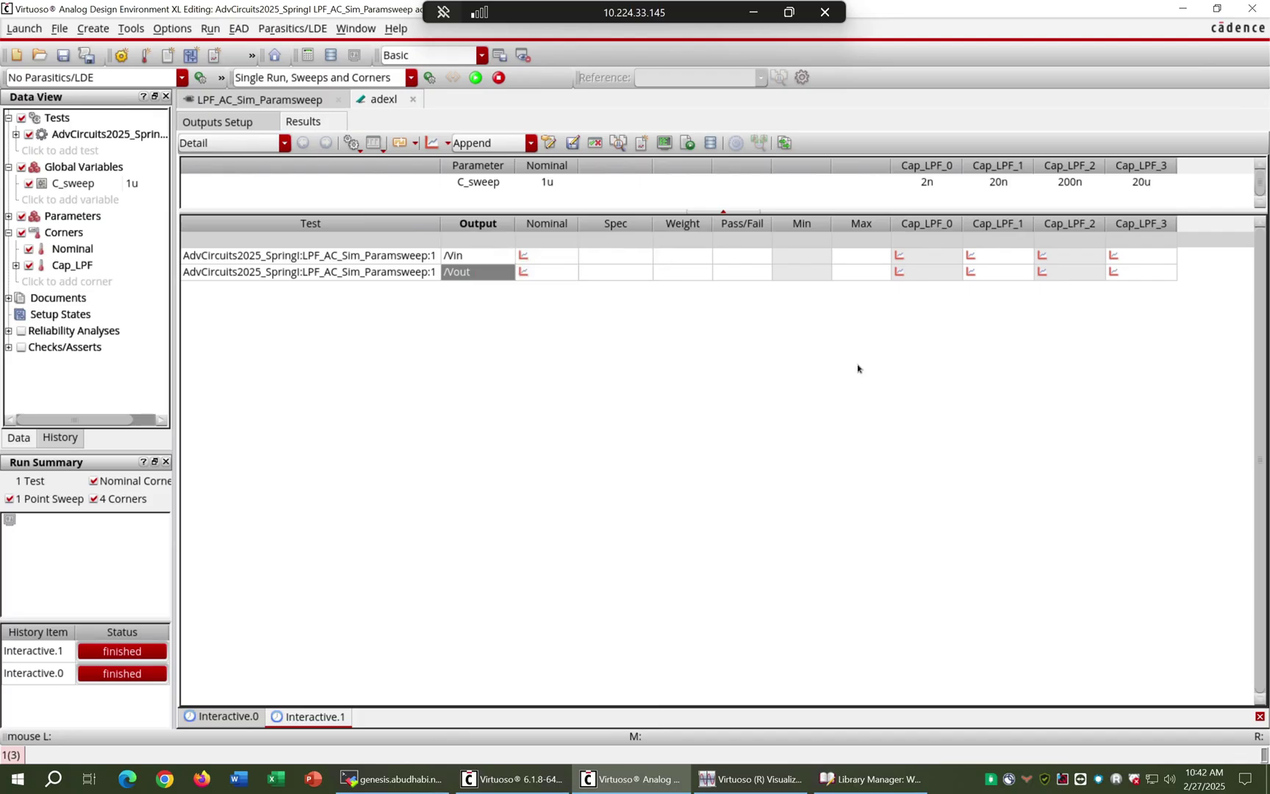
left_click(742, 787)
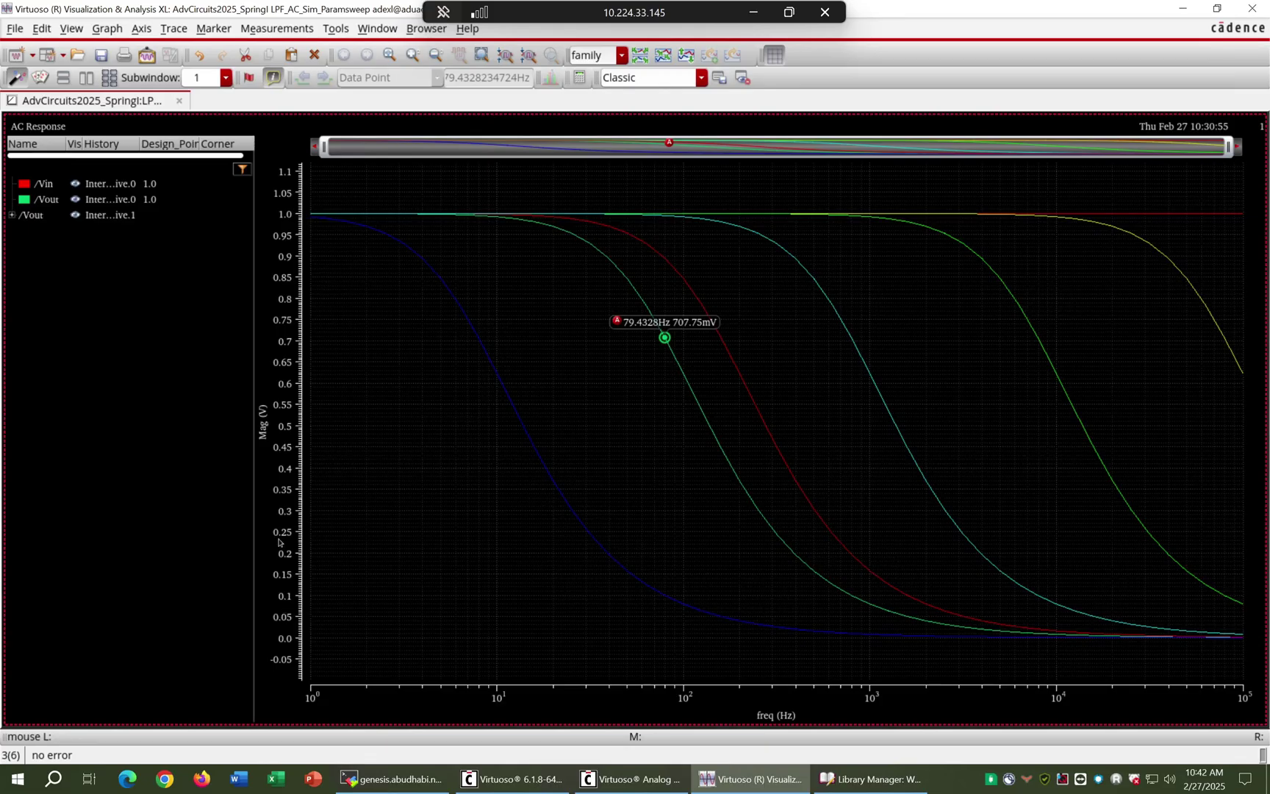
Inspect the scale settings of the graph's frequency axis and close its properties without changes.
double_click(396, 698)
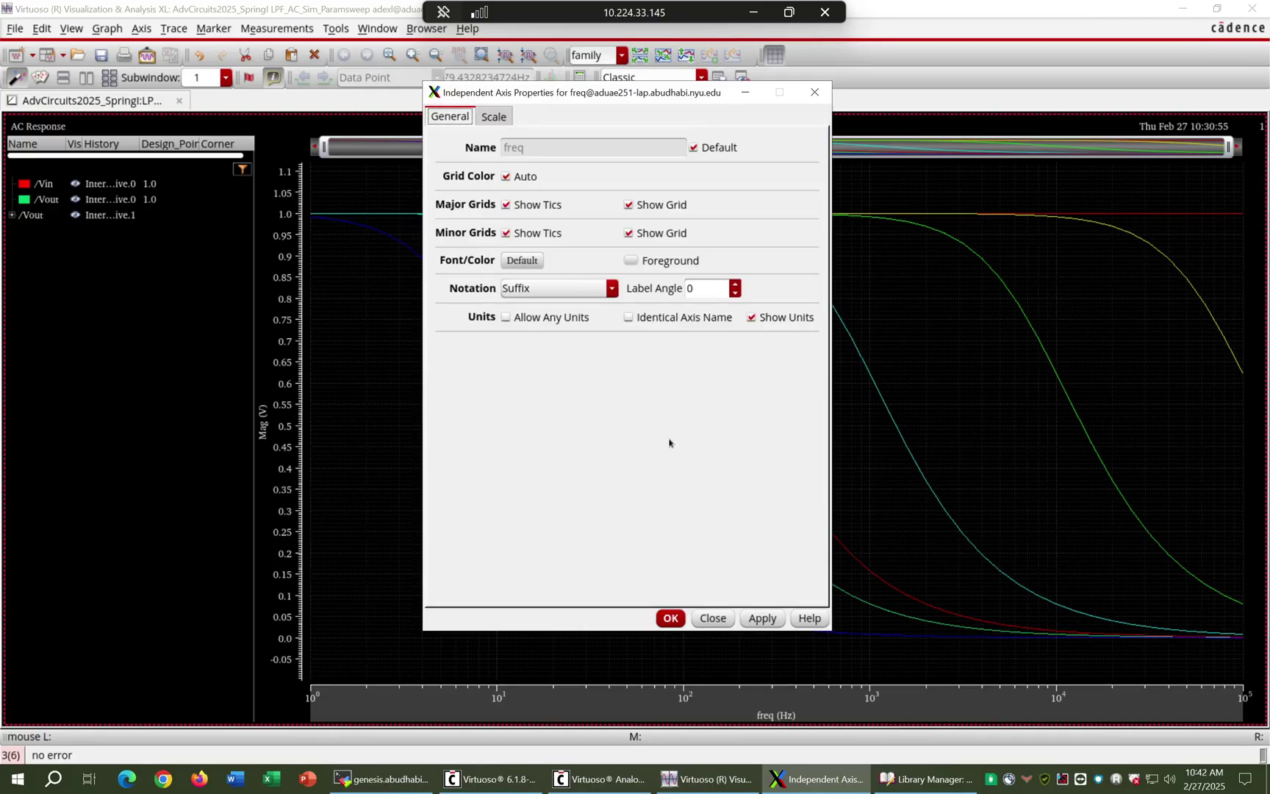
left_click(494, 117)
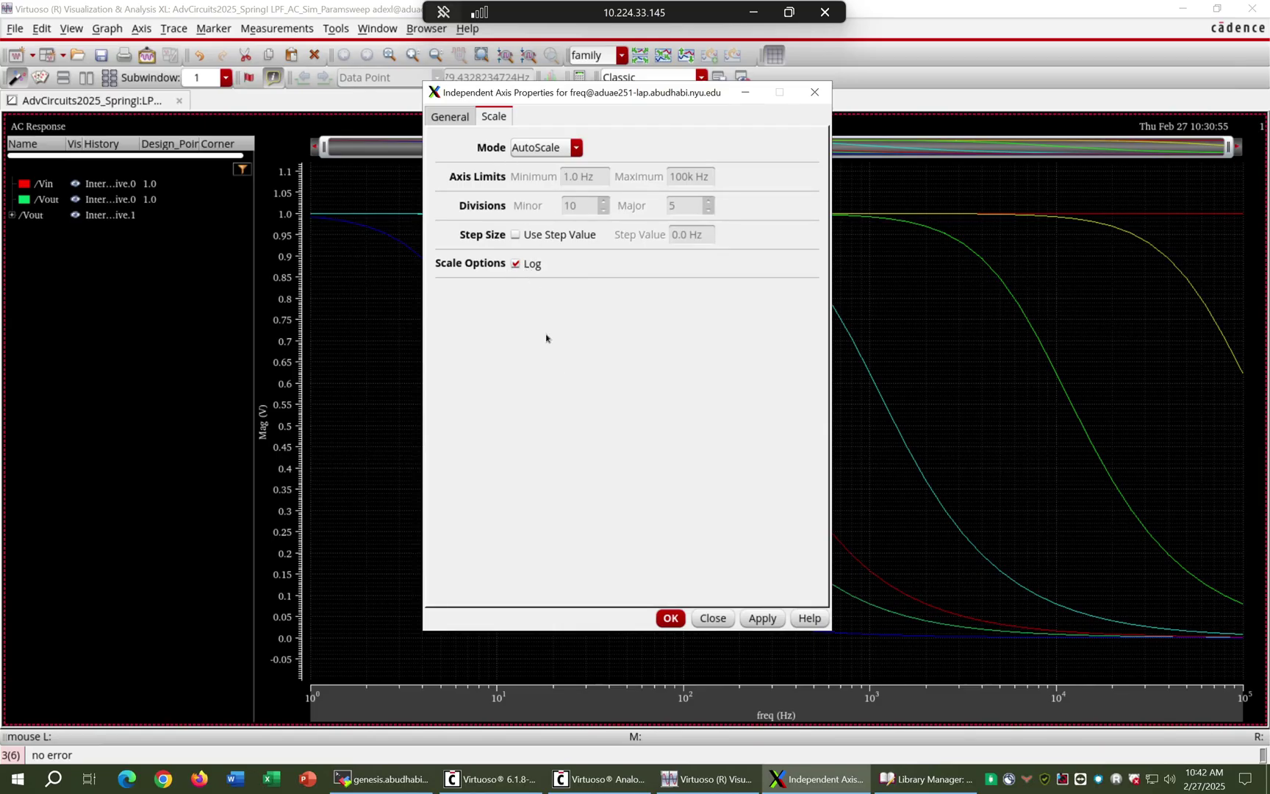
left_click(712, 618)
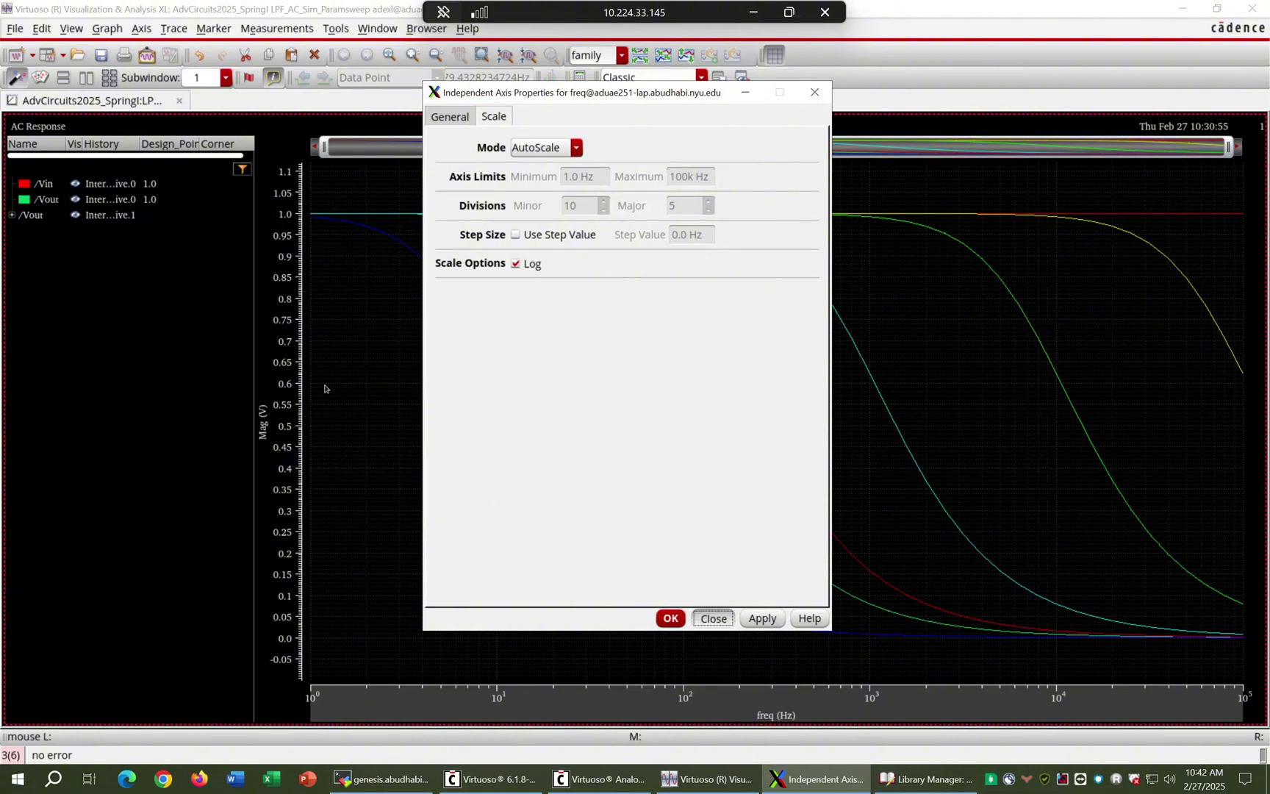
Apply a logarithmic scale to the AC response graph's magnitude axis, and return that axis to a linear scale.
double_click(284, 393)
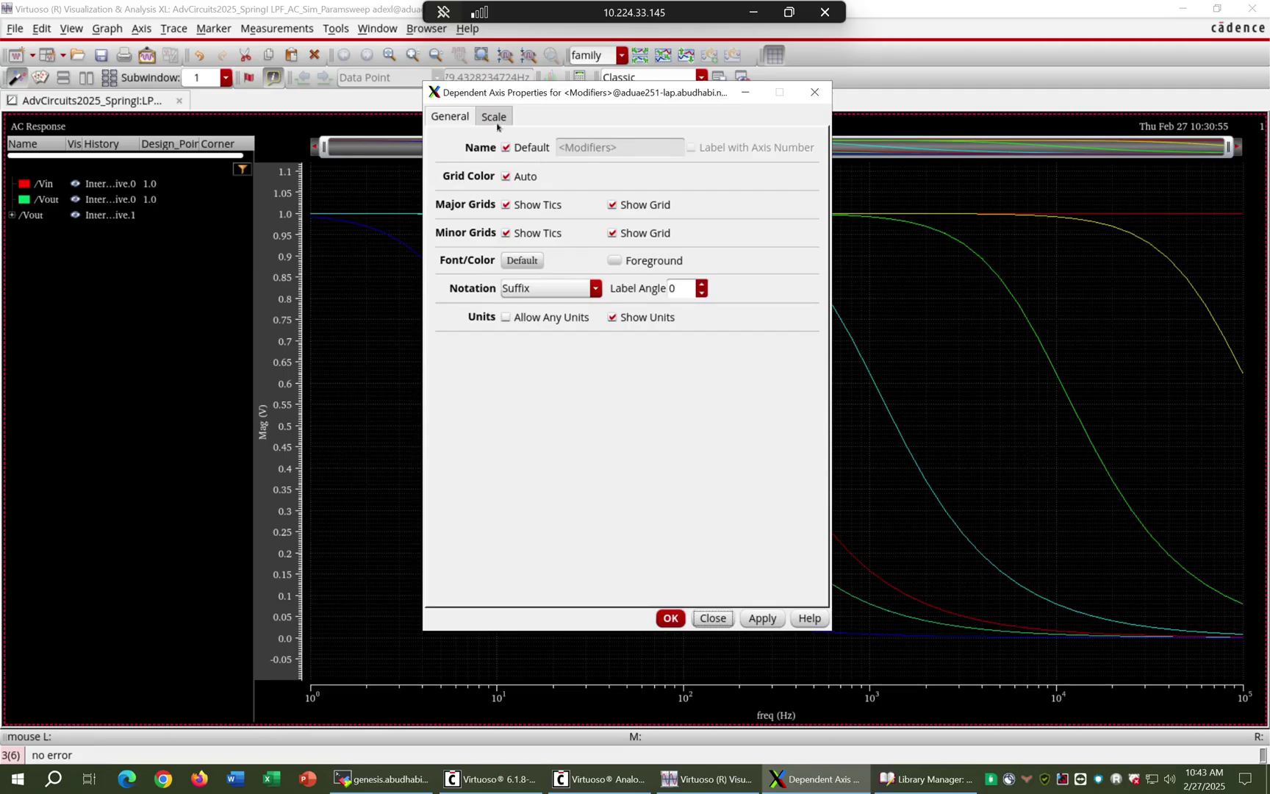
left_click(495, 117)
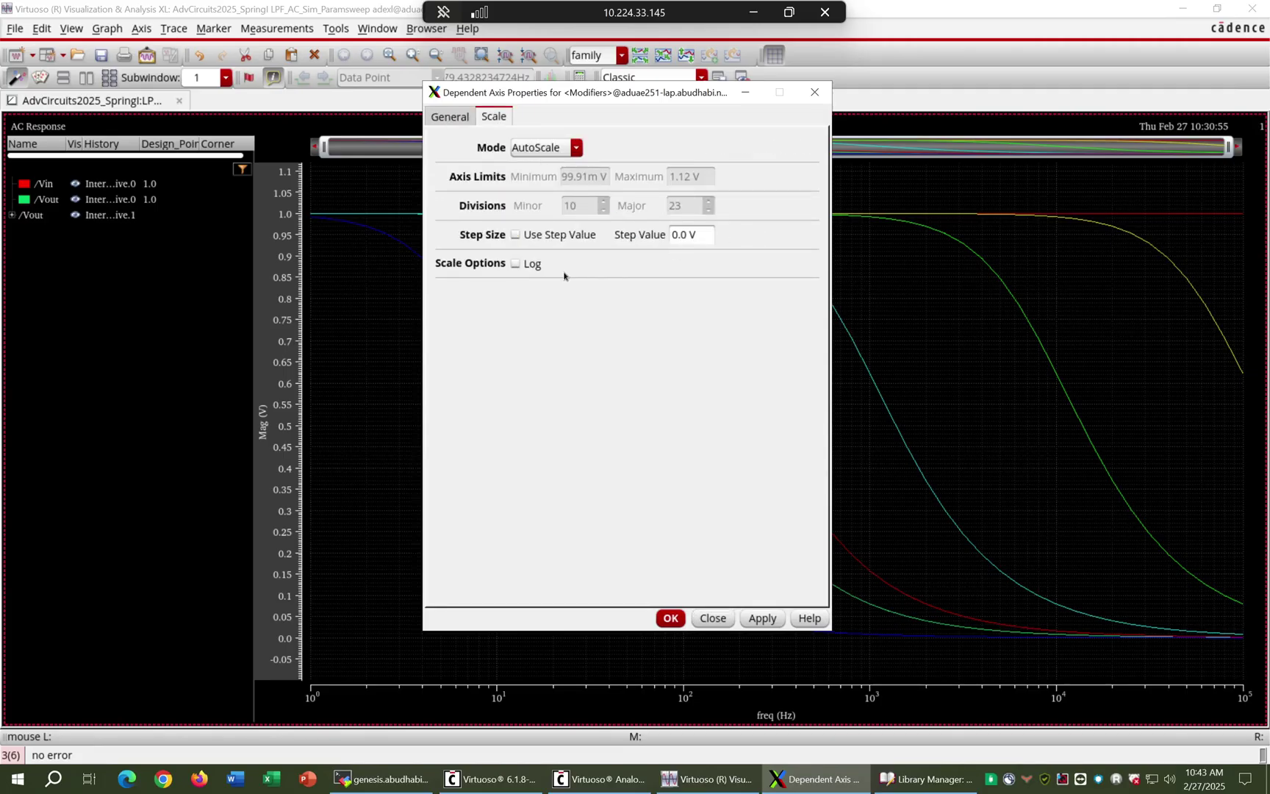
left_click(520, 266)
left_click(763, 619)
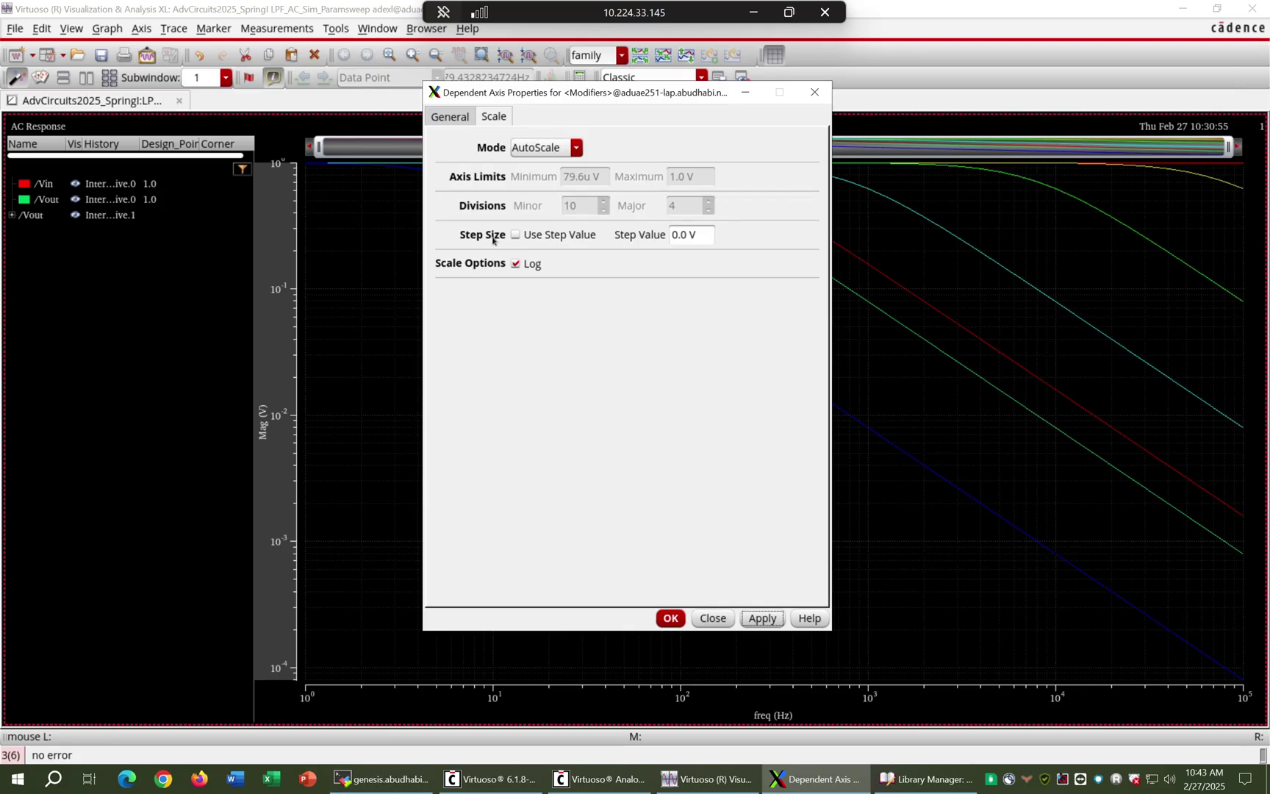
left_click(515, 267)
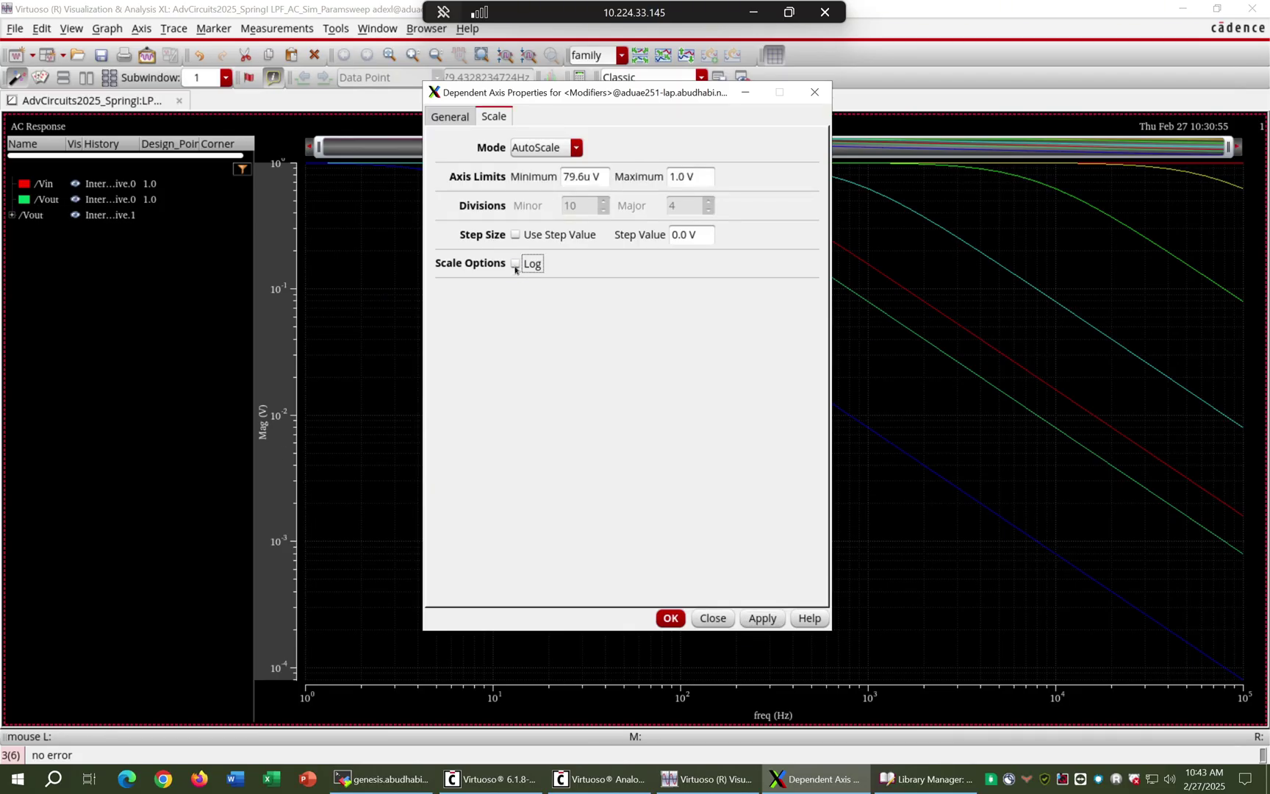
left_click(675, 619)
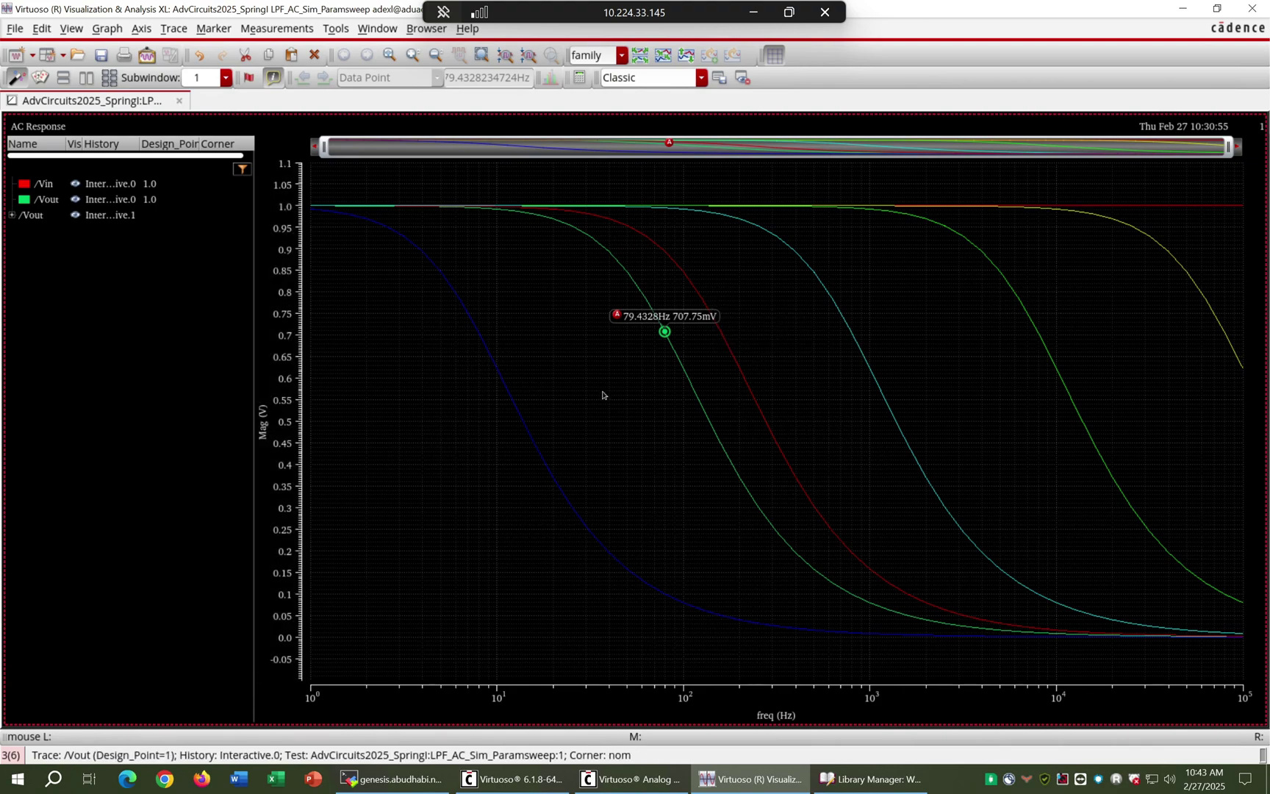
Place delta marker B at about 92 Hz on the /Vout curve carrying marker A, and select the red nominal-corner /Vout trace.
key("b")
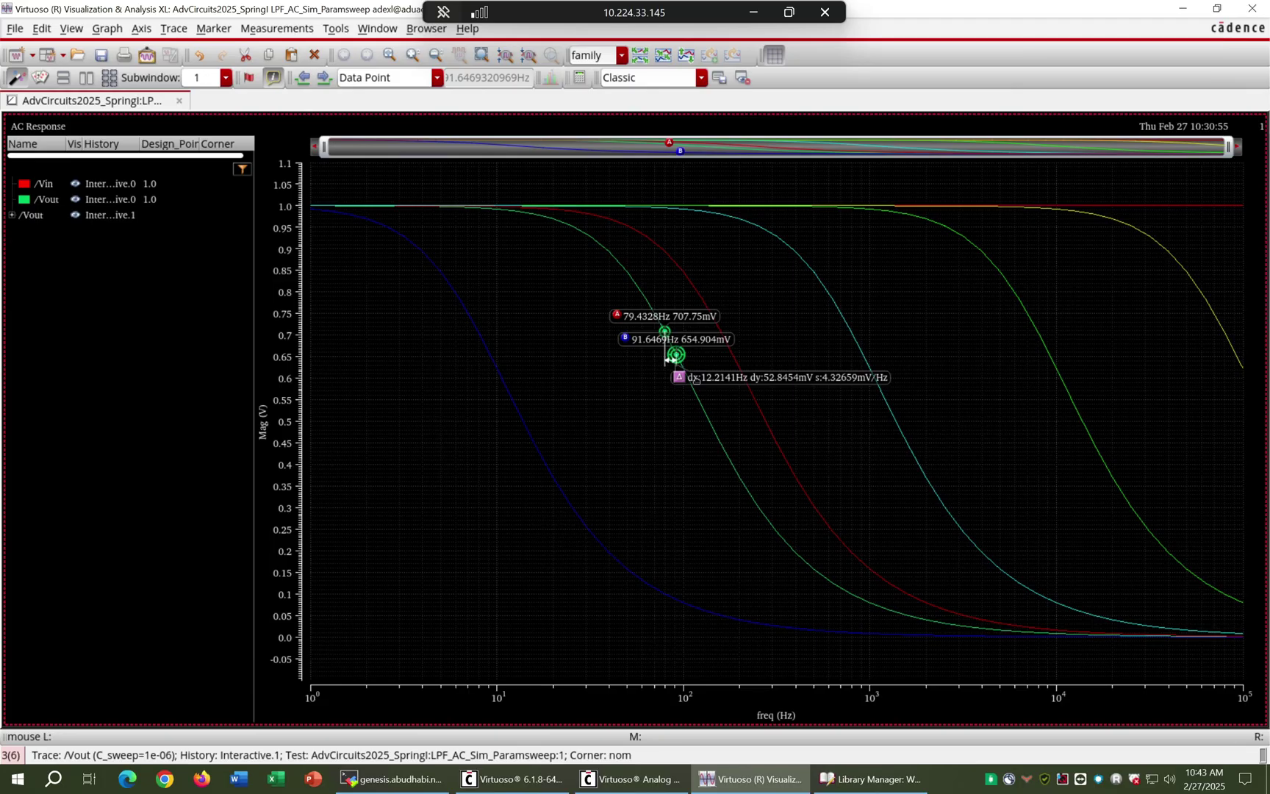
left_click(756, 397)
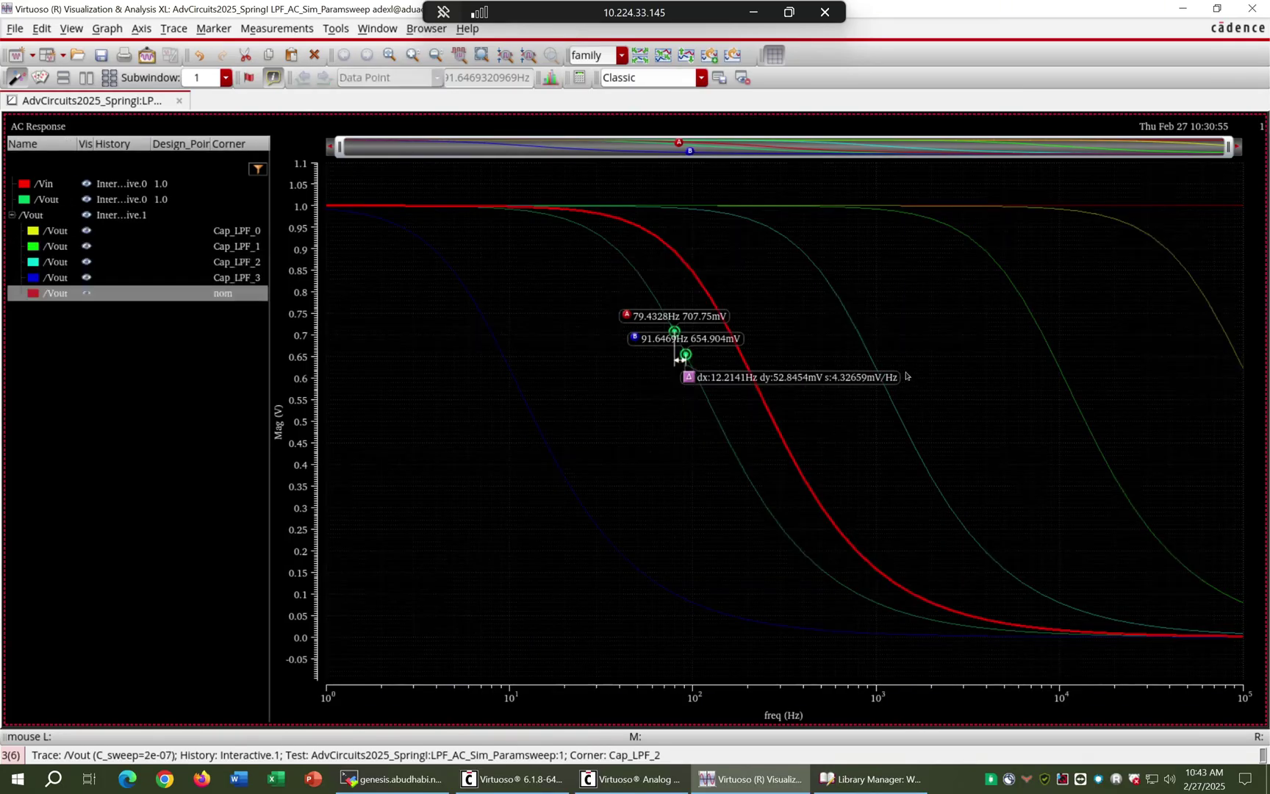